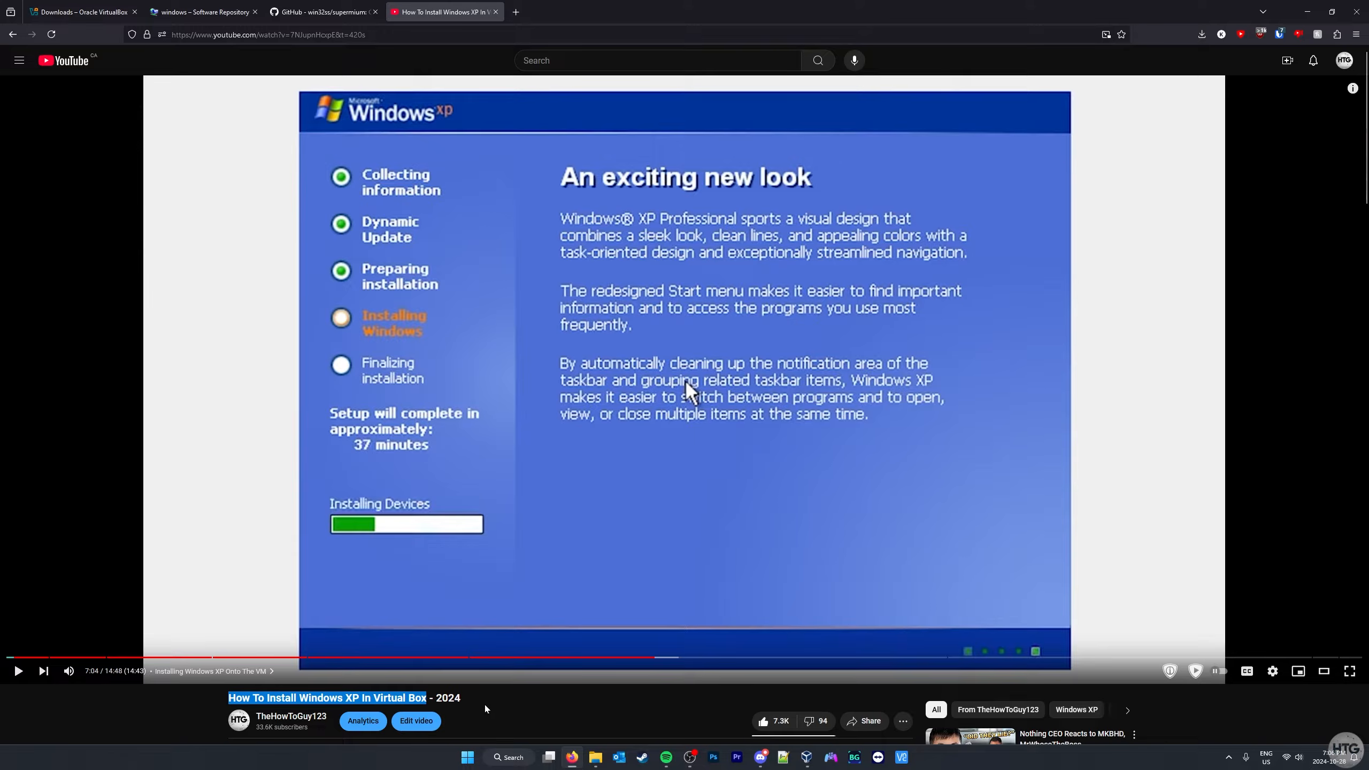
Review the tutorial video's description and the VirtualBox platform packages on the download page.
{"action": "left_click", "coordinate": [485, 706]}
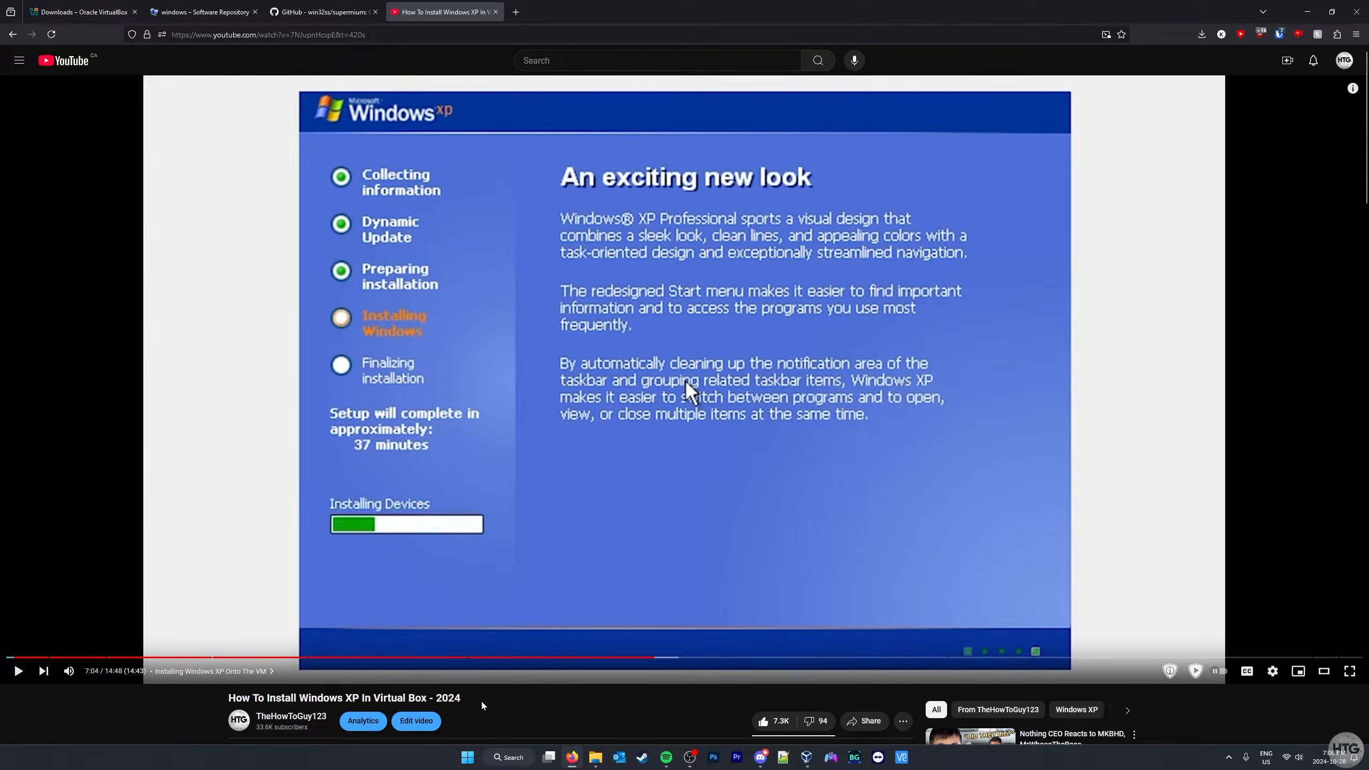
{"action": "scroll", "coordinate": [476, 698], "scroll_direction": "down", "scroll_amount": 5}
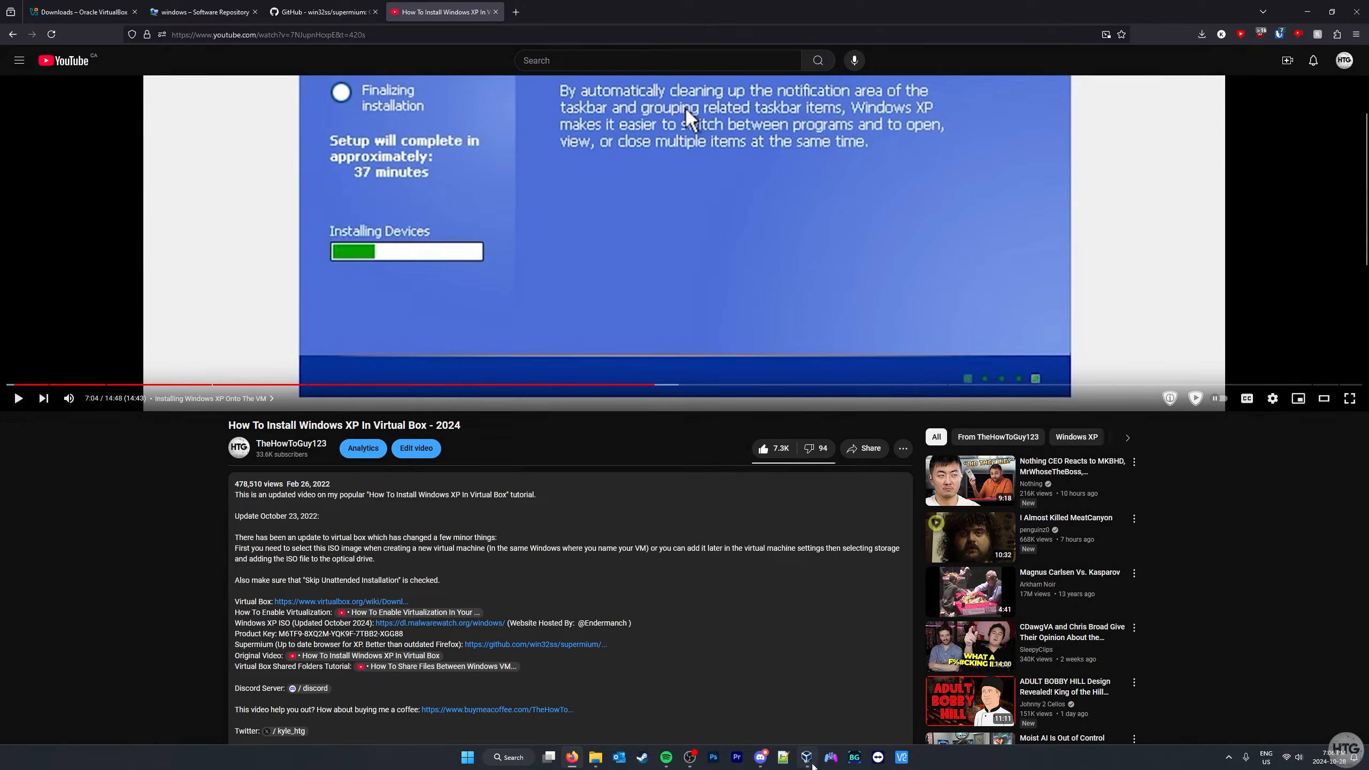
{"action": "left_click", "coordinate": [807, 758]}
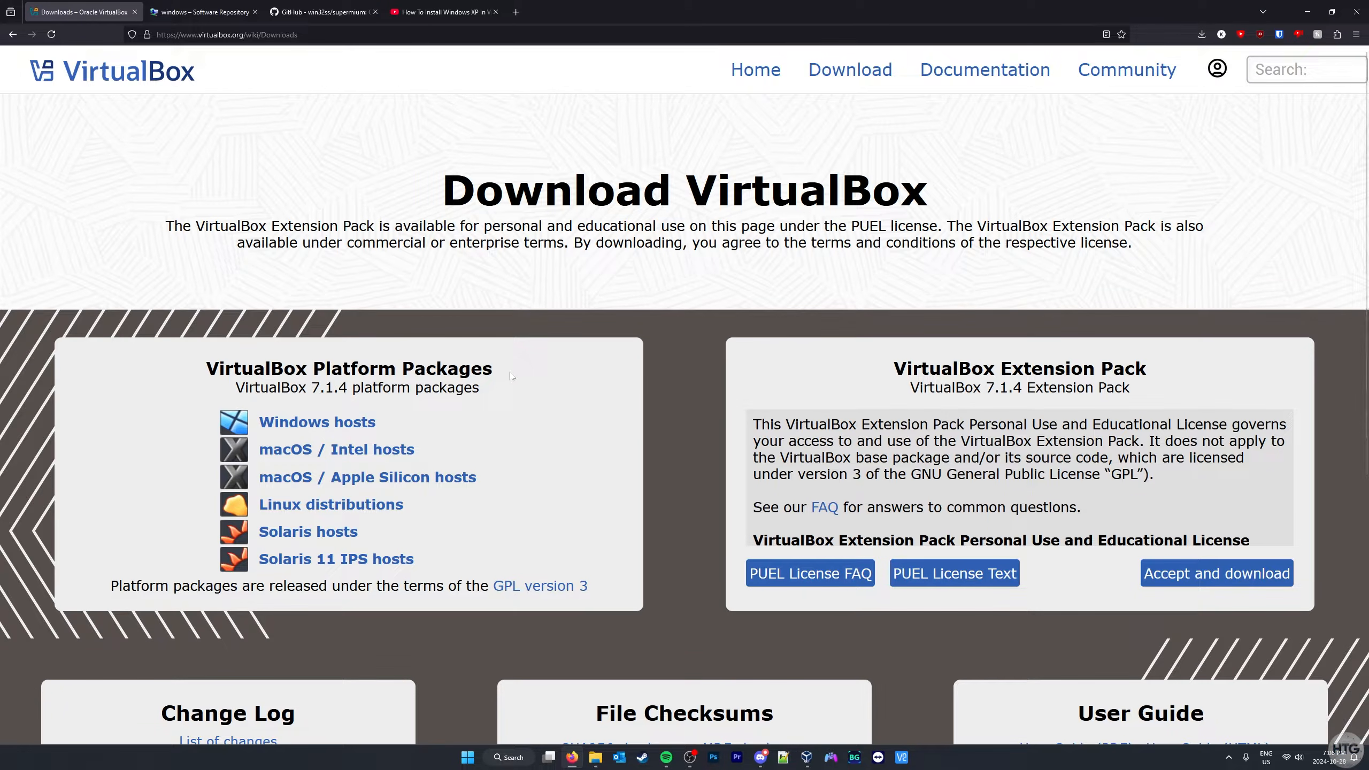
{"action": "scroll", "coordinate": [511, 376], "scroll_direction": "down", "scroll_amount": 3}
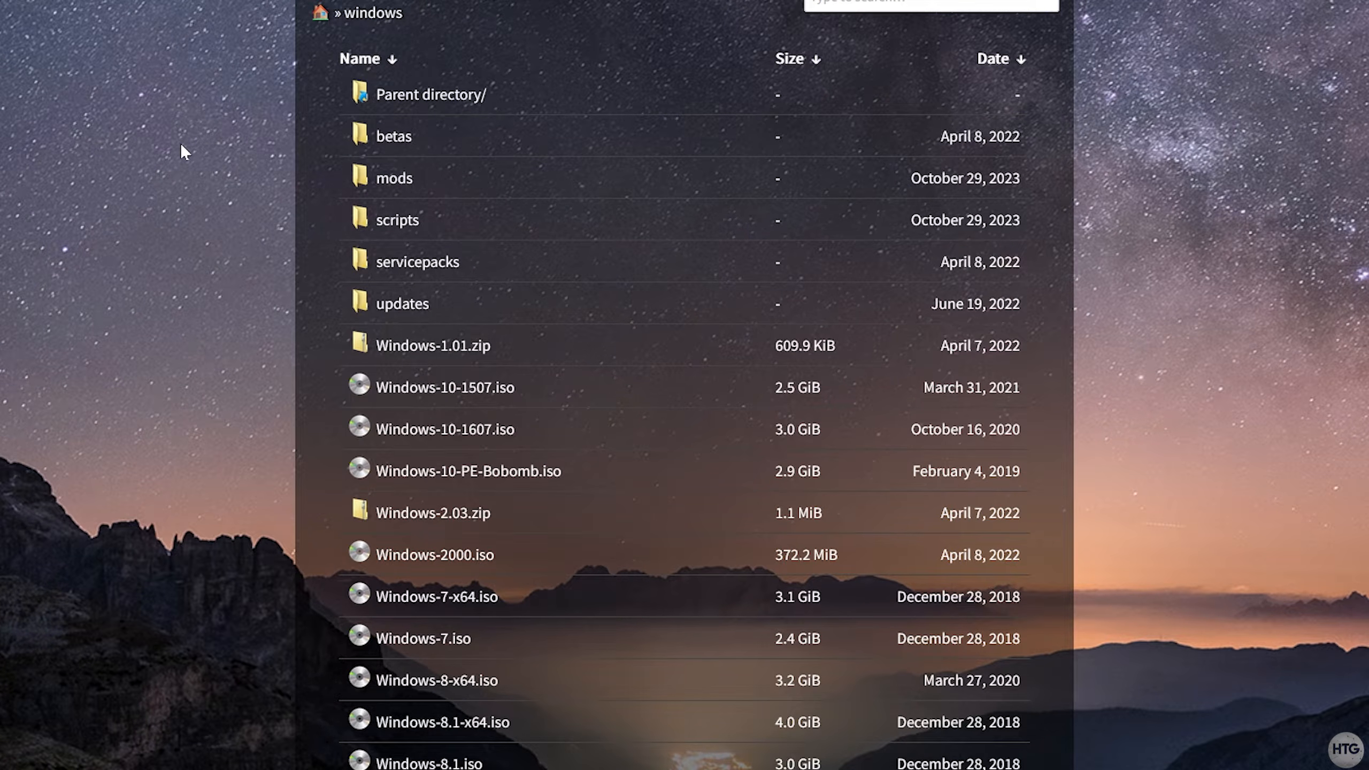
Download Windows-XP.iso from the Windows software repository to the Desktop and check the download's progress.
{"action": "scroll", "coordinate": [180, 143], "scroll_direction": "down", "scroll_amount": 12}
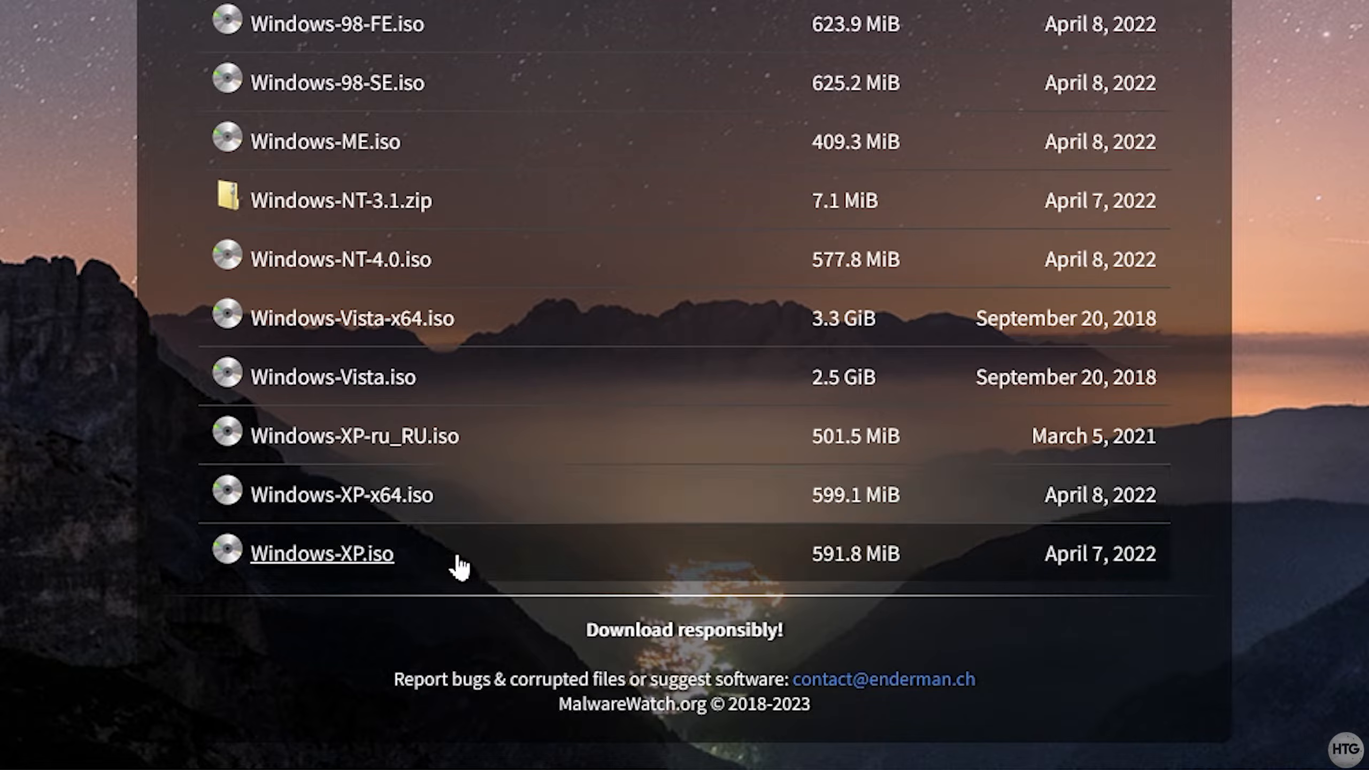
{"action": "left_click", "coordinate": [343, 556]}
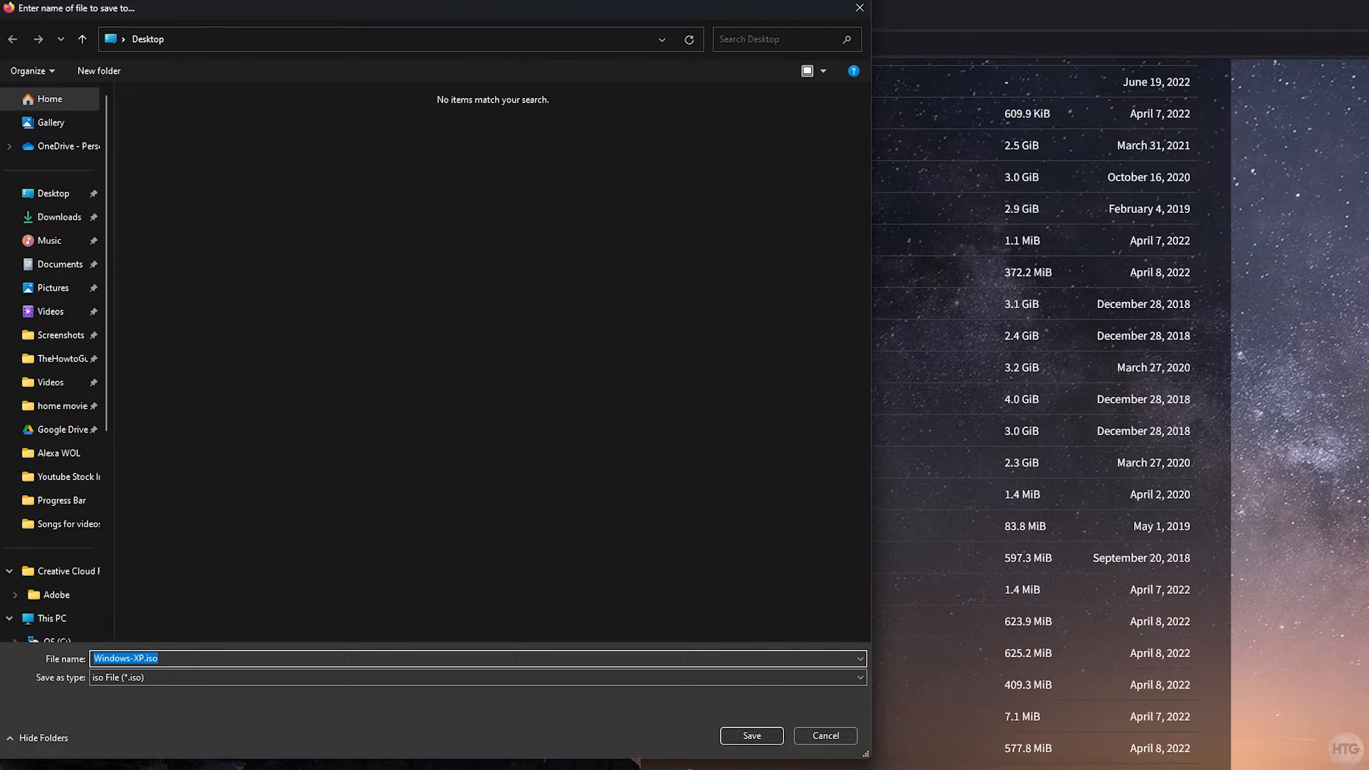
{"action": "left_click", "coordinate": [749, 737]}
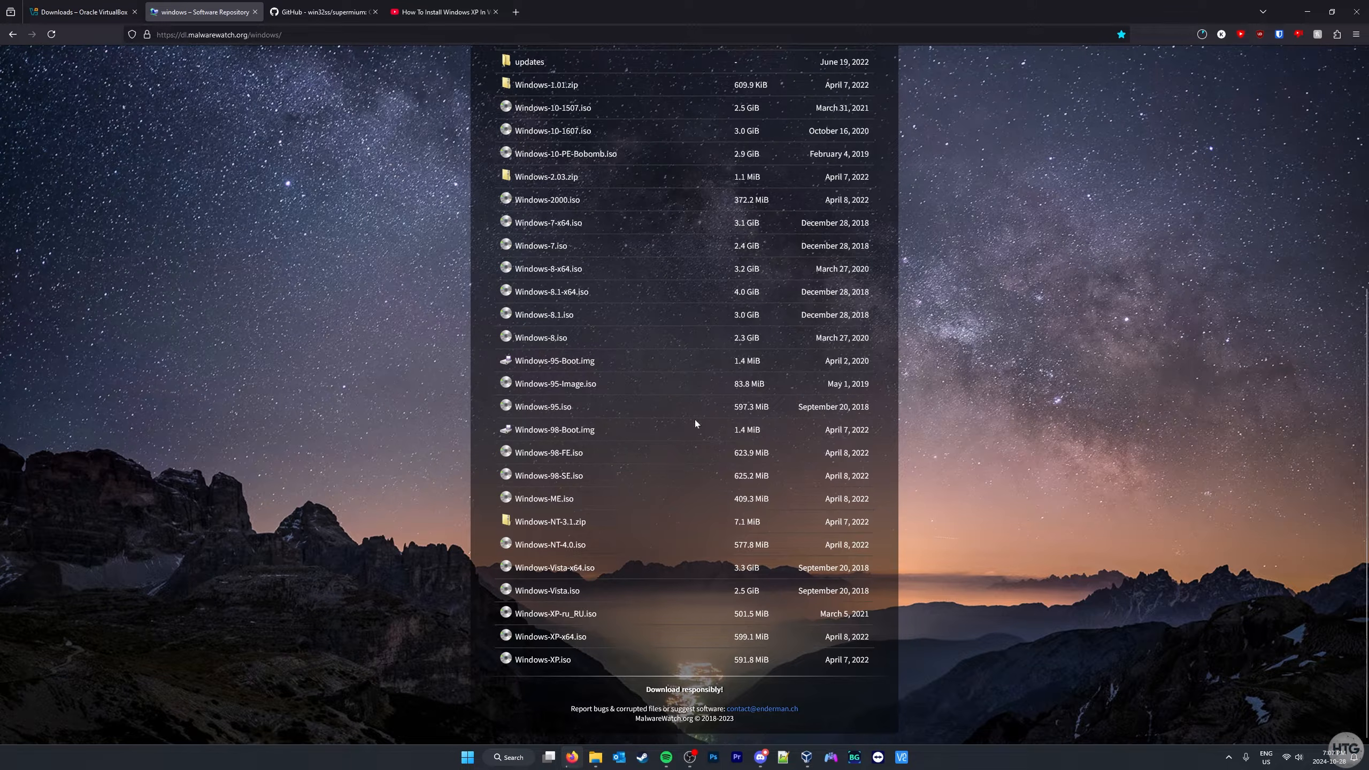
{"action": "left_click", "coordinate": [1197, 40]}
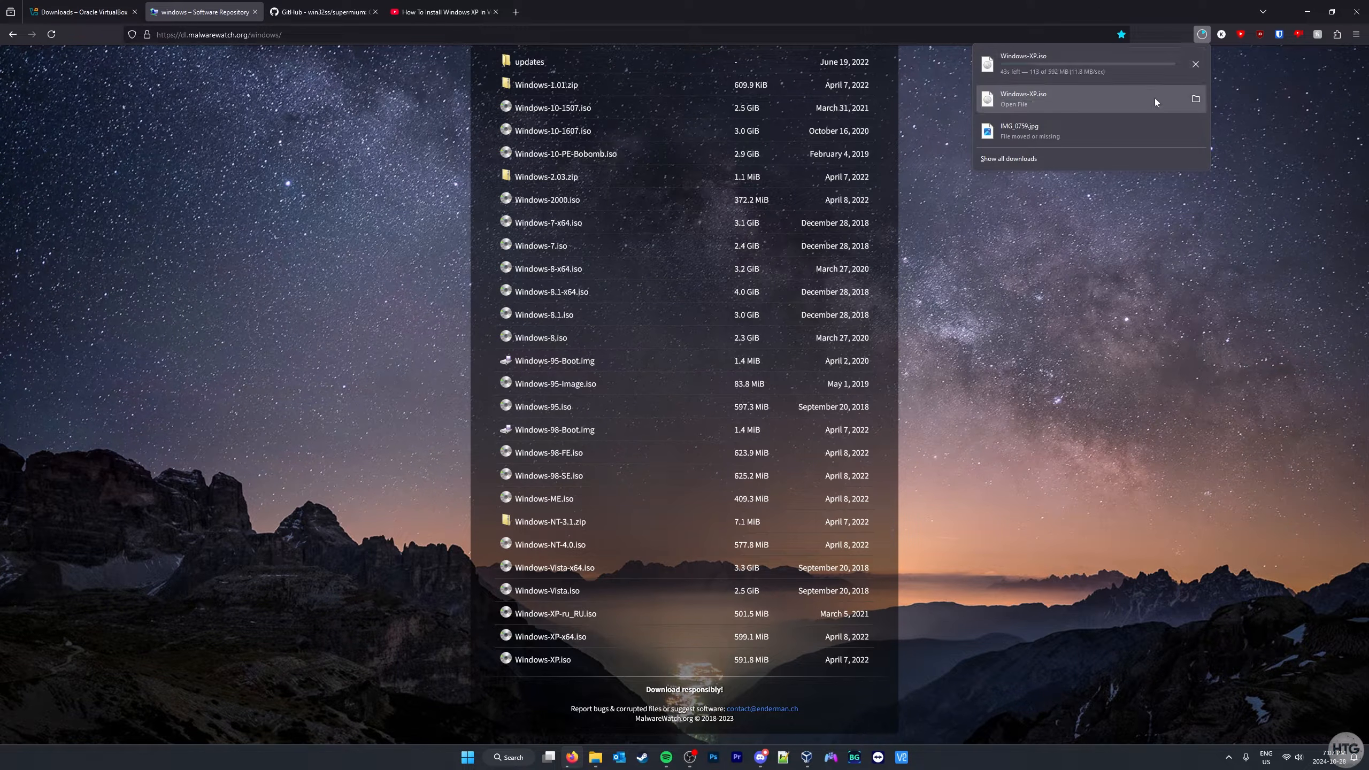
{"action": "left_click", "coordinate": [1136, 211]}
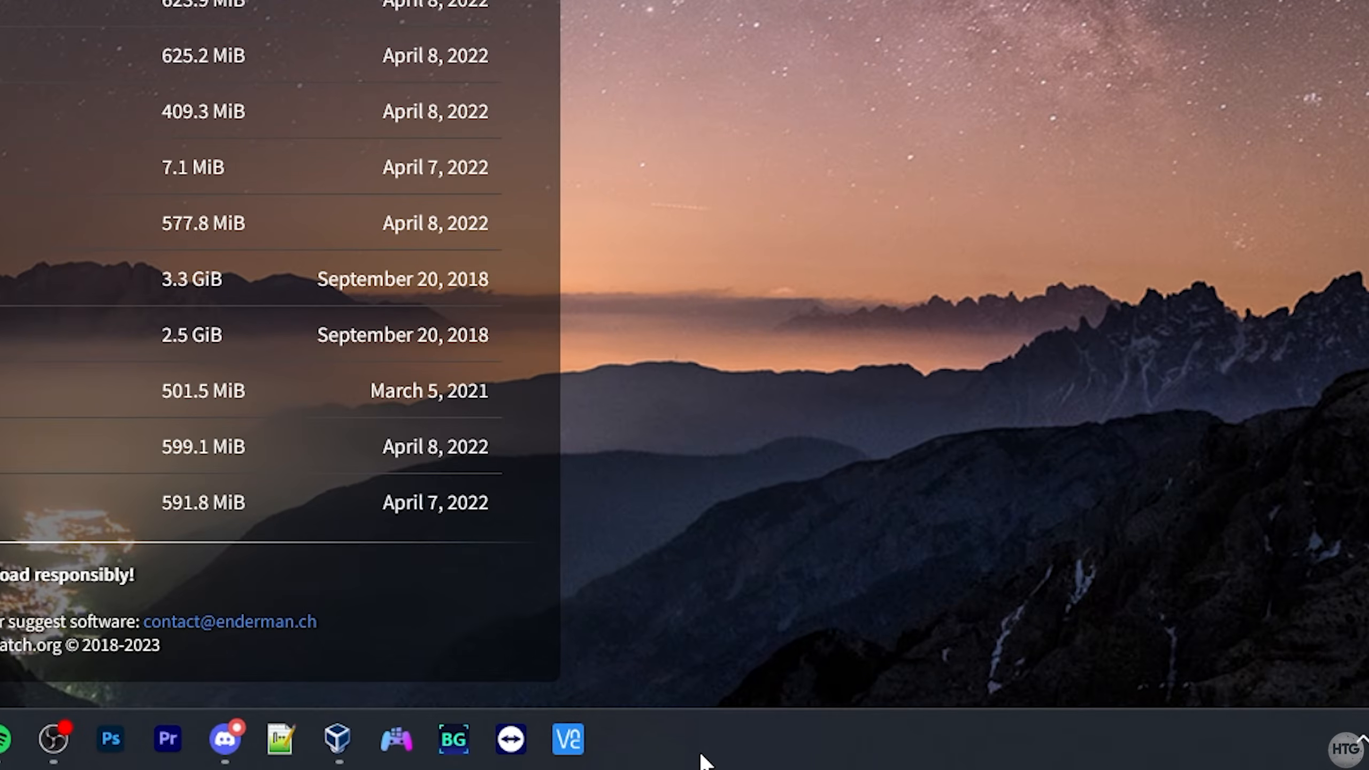
Open Task Manager and view its Performance page.
{"action": "right_click", "coordinate": [700, 758]}
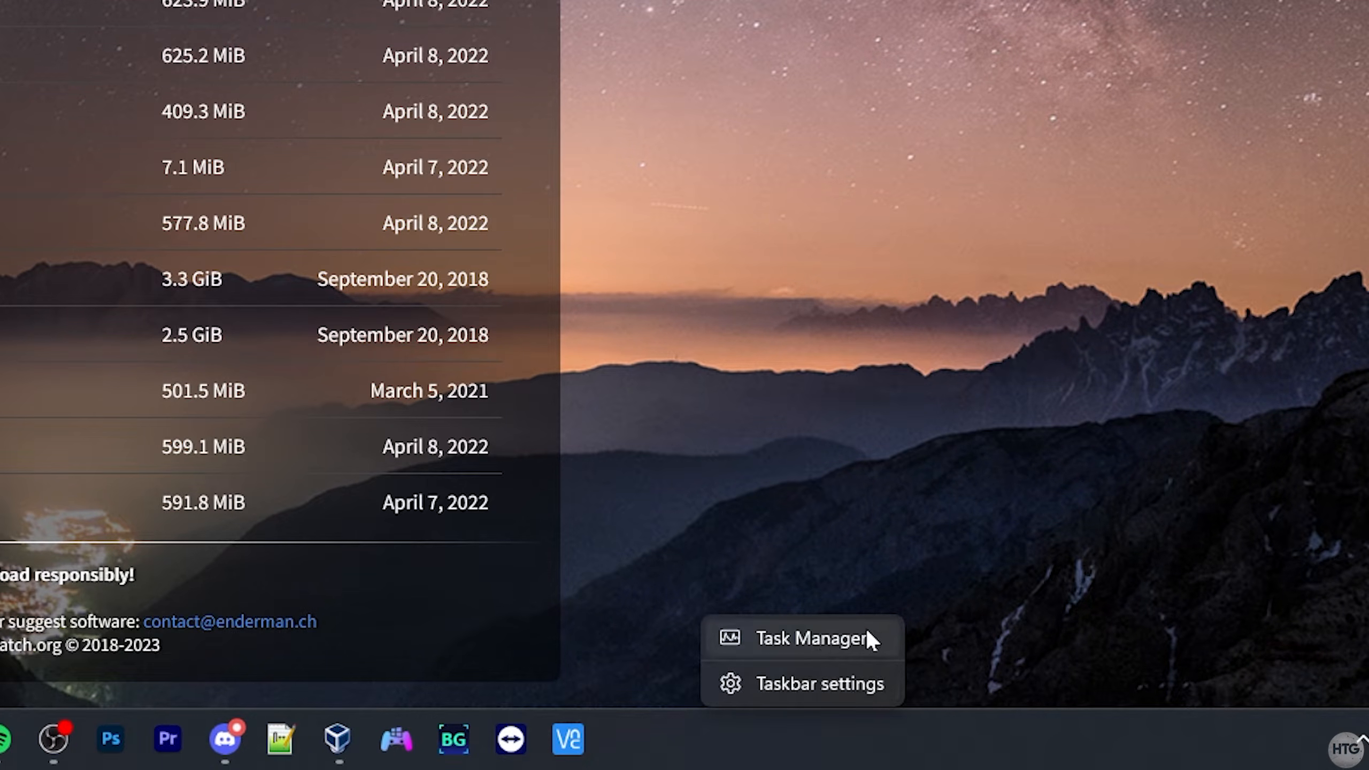
{"action": "left_click", "coordinate": [880, 639]}
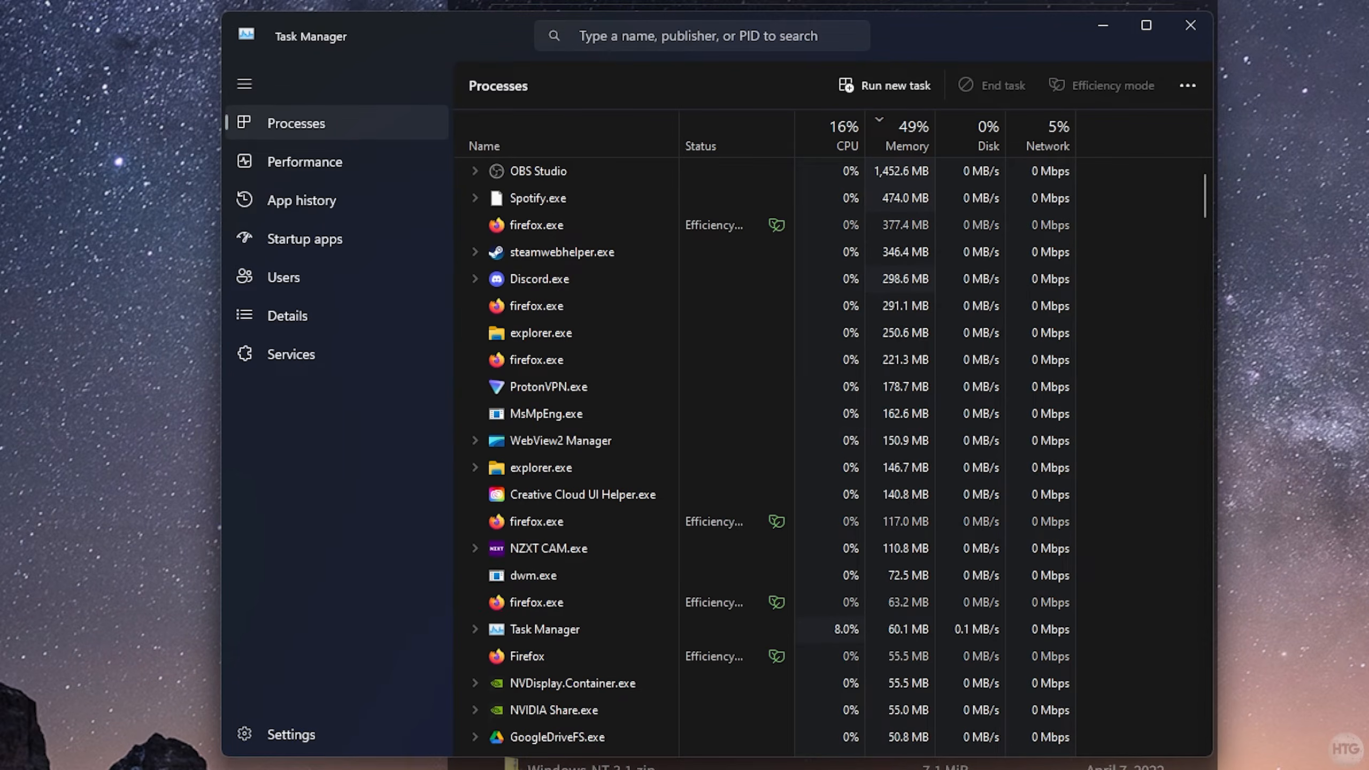
{"action": "left_click", "coordinate": [398, 170]}
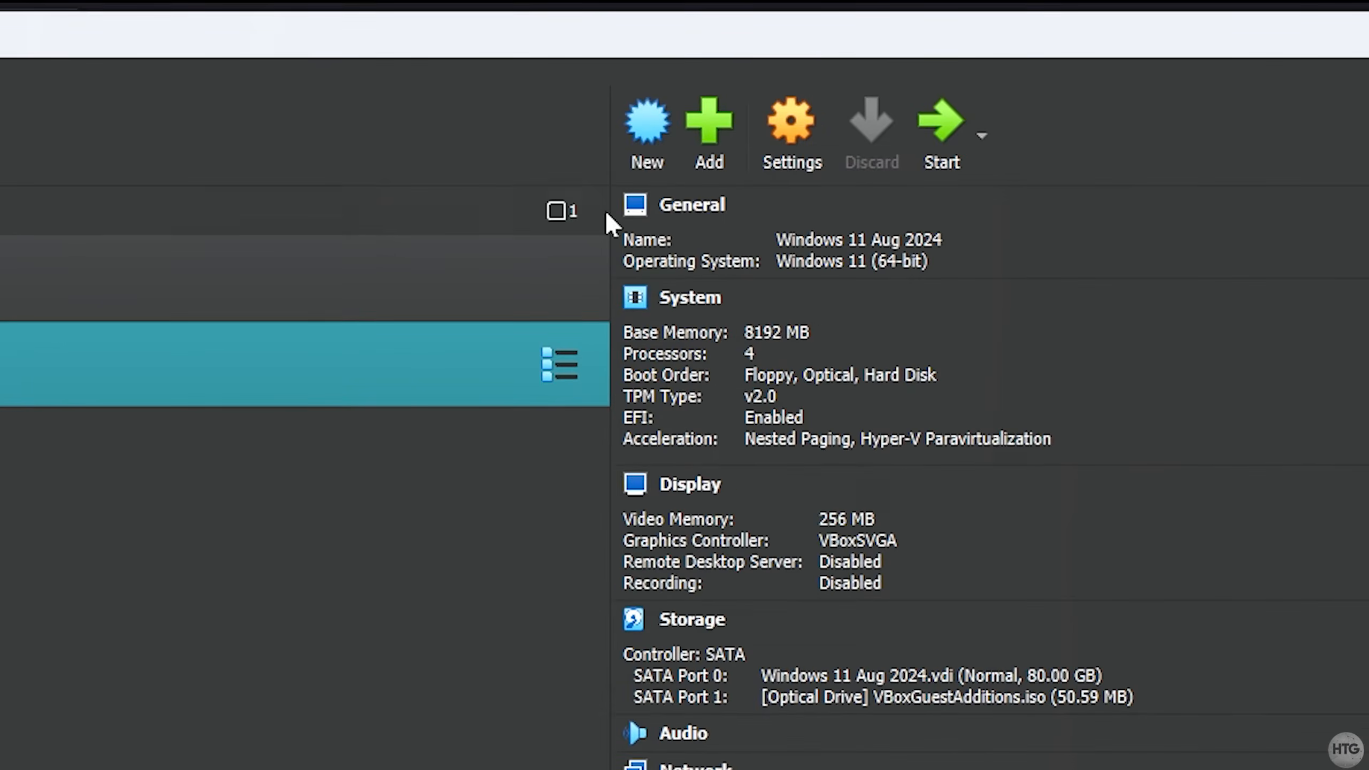
Start a new VirtualBox virtual machine in Expert Mode, named Windows Xp Tutorial 2024, in the folder H:\VirtualBox VM.
{"action": "left_click", "coordinate": [649, 161]}
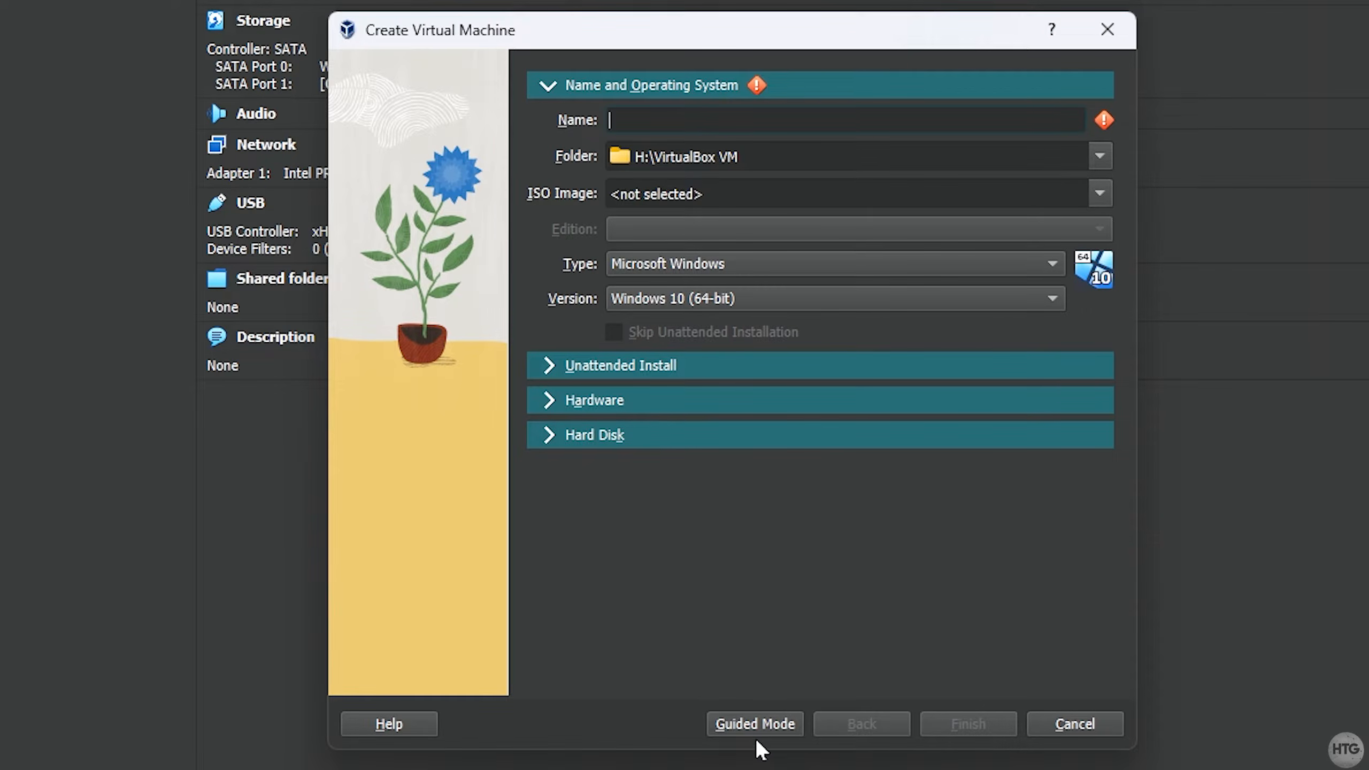
{"action": "left_click", "coordinate": [764, 725]}
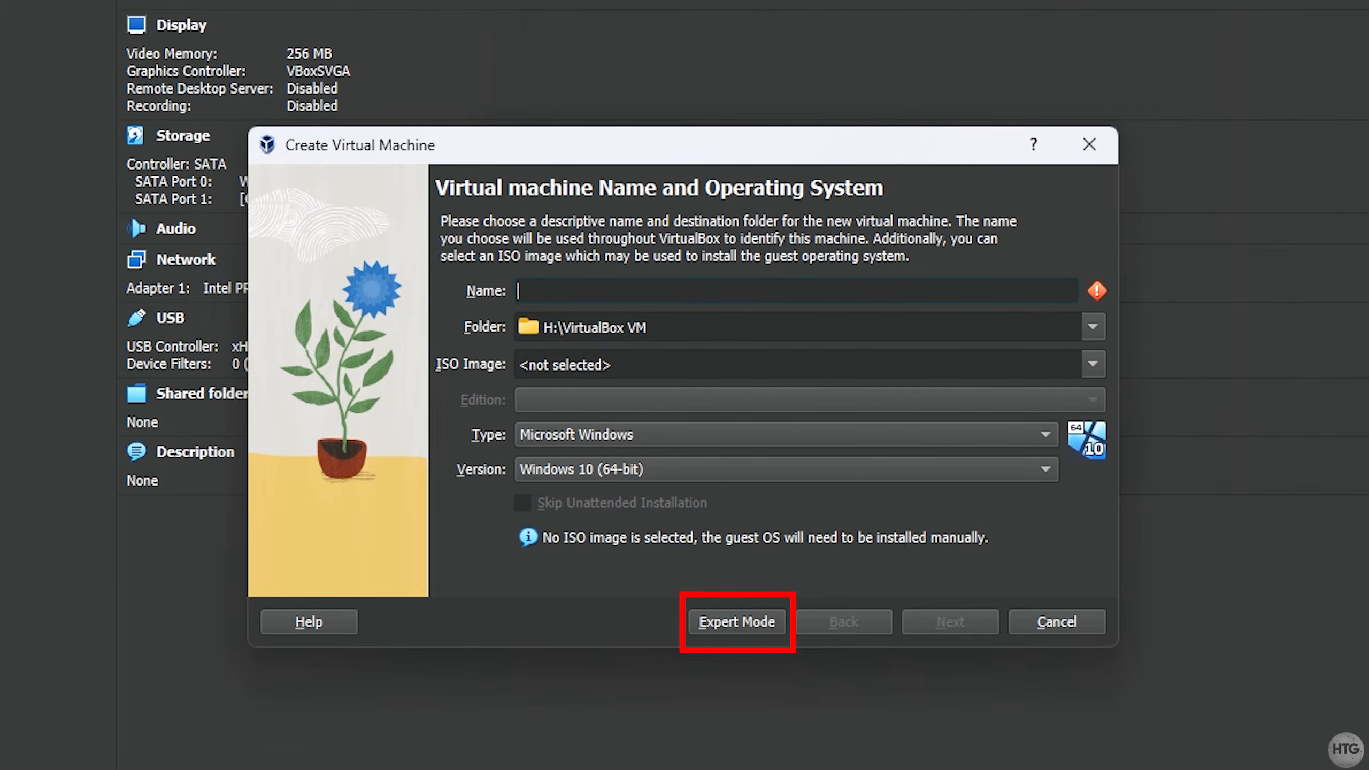
{"action": "left_click", "coordinate": [755, 634]}
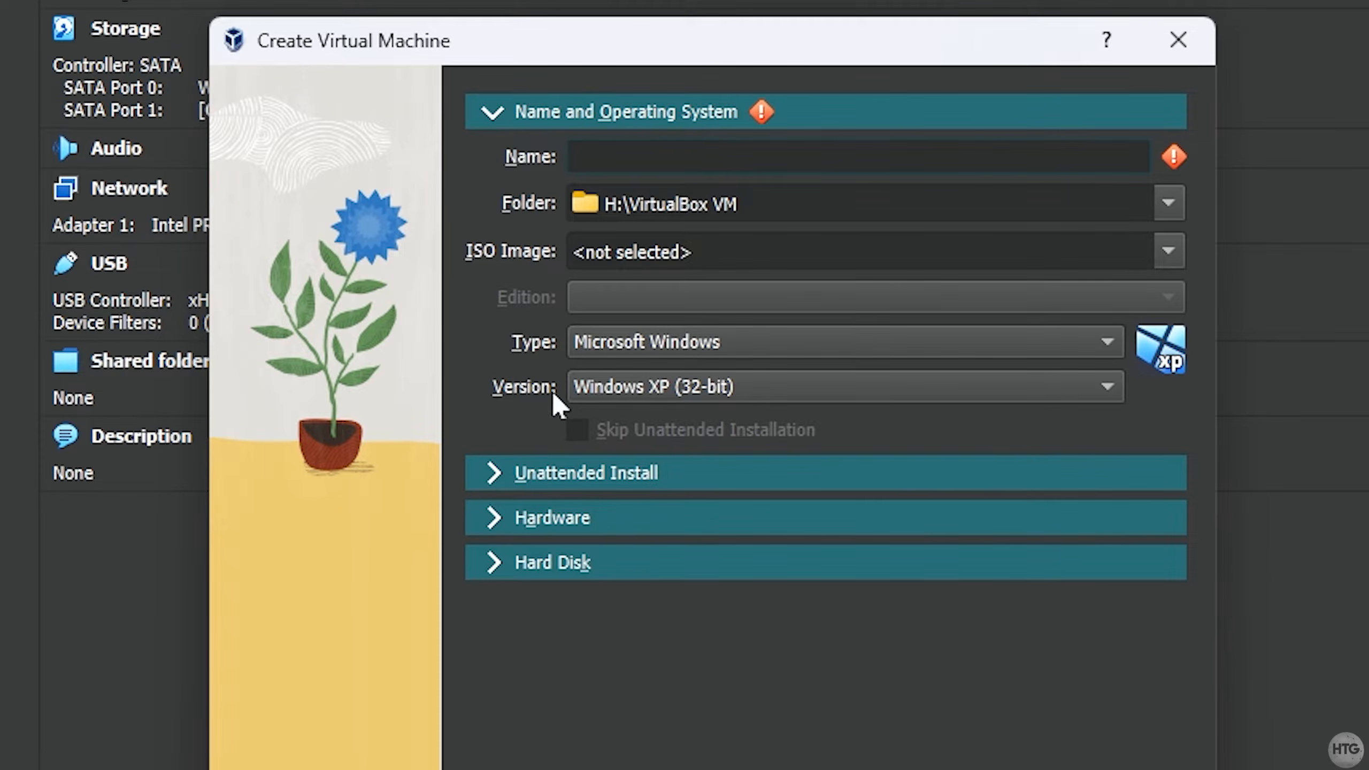
{"action": "type", "text": "Windows X"}
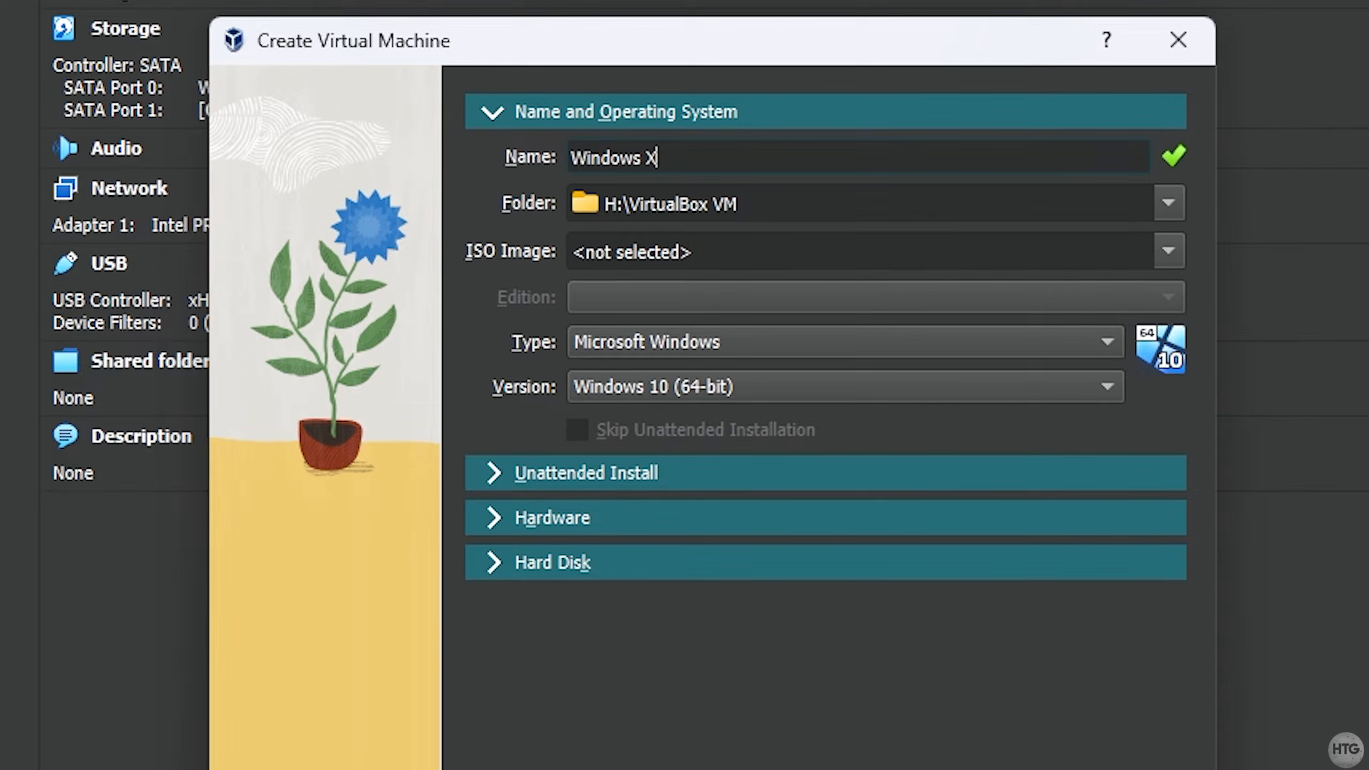
{"action": "type", "text": "p Tutorial "}
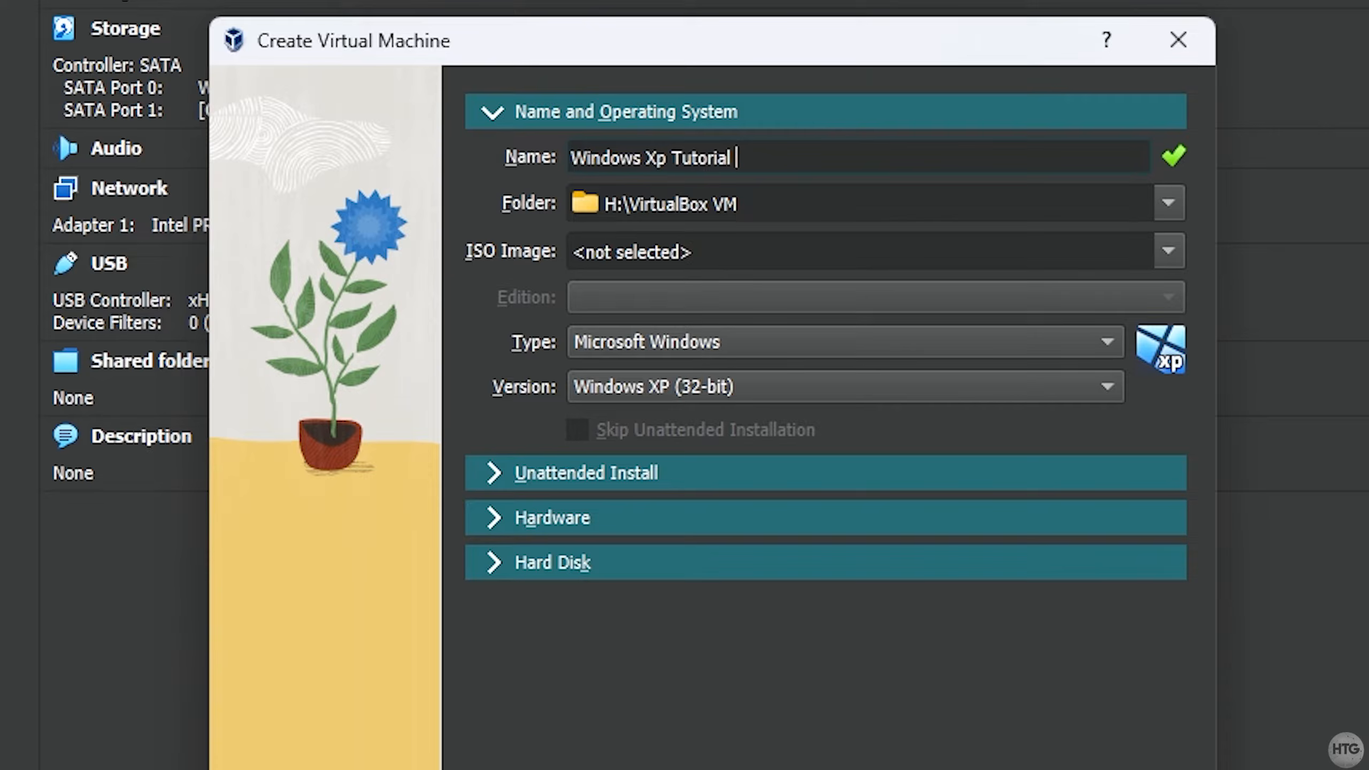
{"action": "type", "text": "2024"}
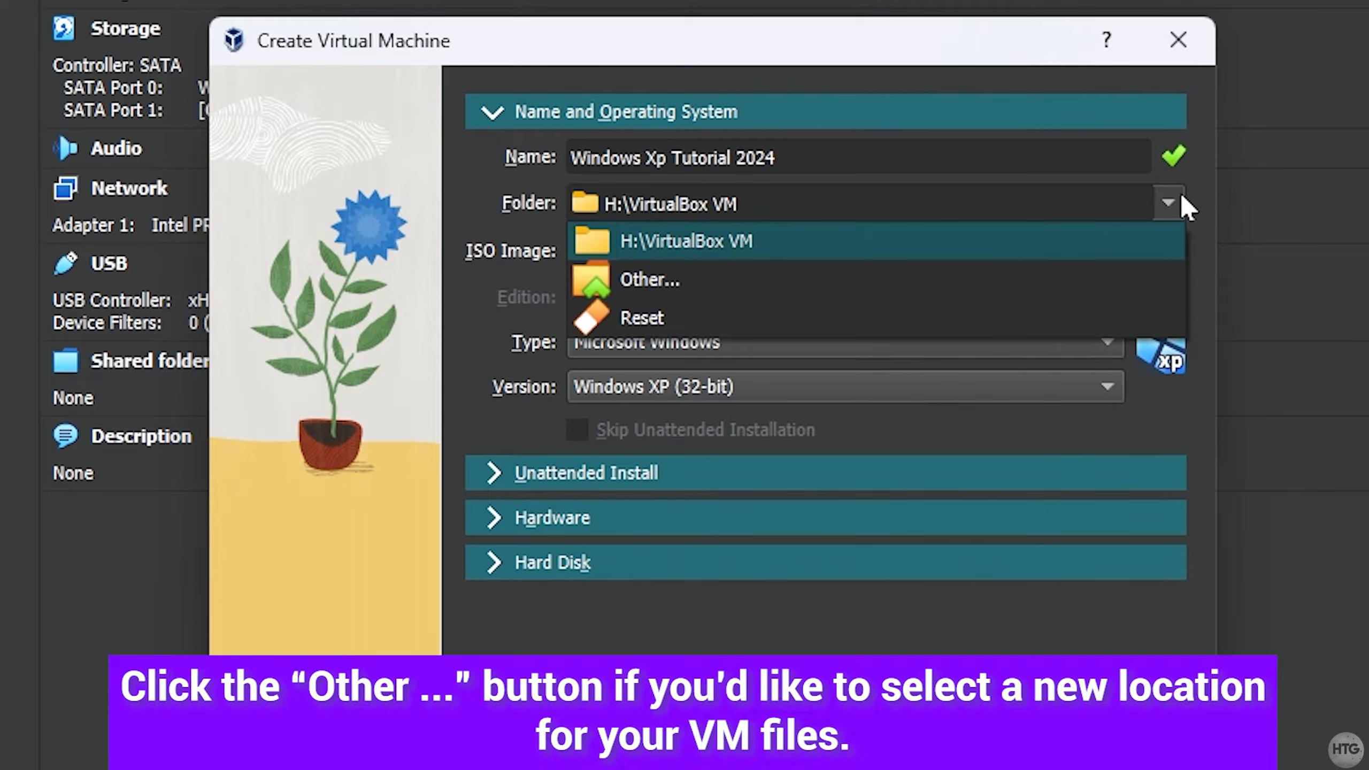
{"action": "left_click", "coordinate": [1126, 238]}
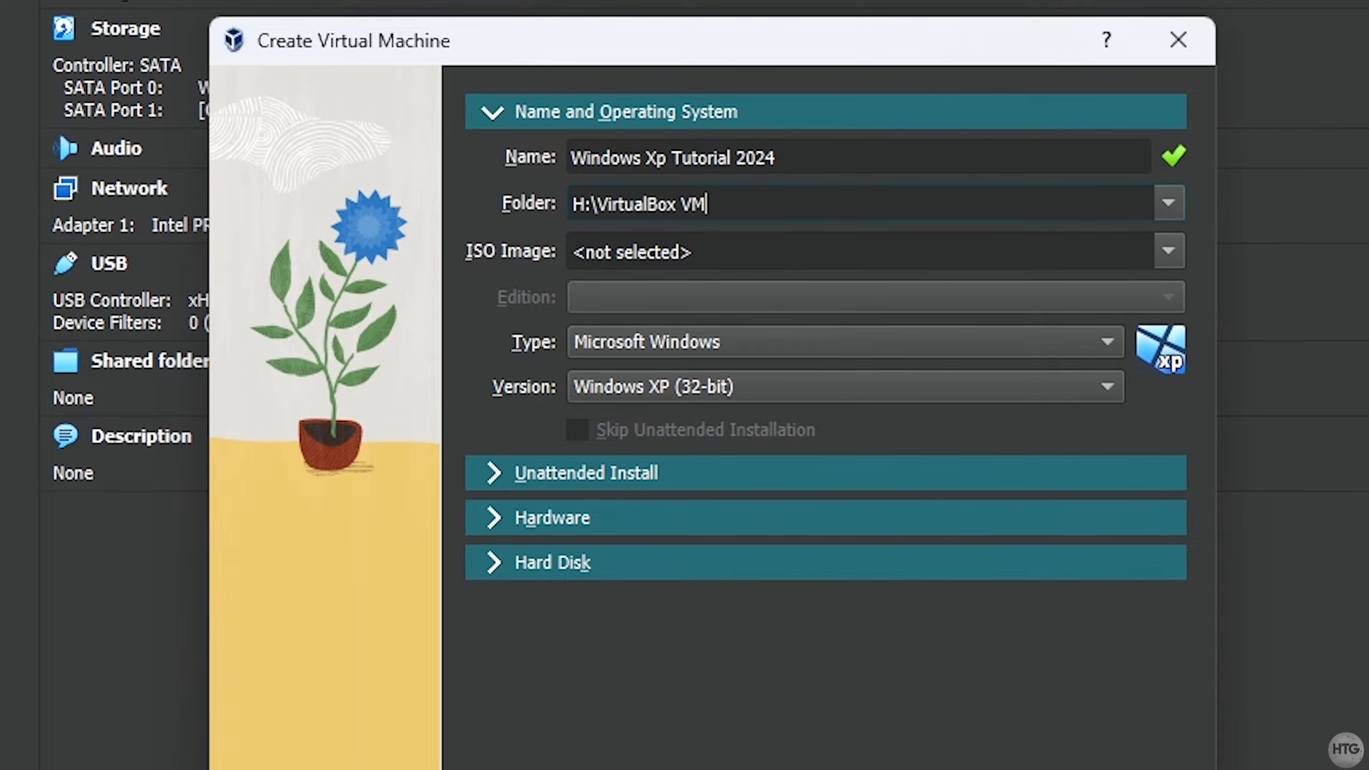
Select Windows-XP.iso from the Desktop as the virtual machine's ISO image.
{"action": "left_click", "coordinate": [1166, 252]}
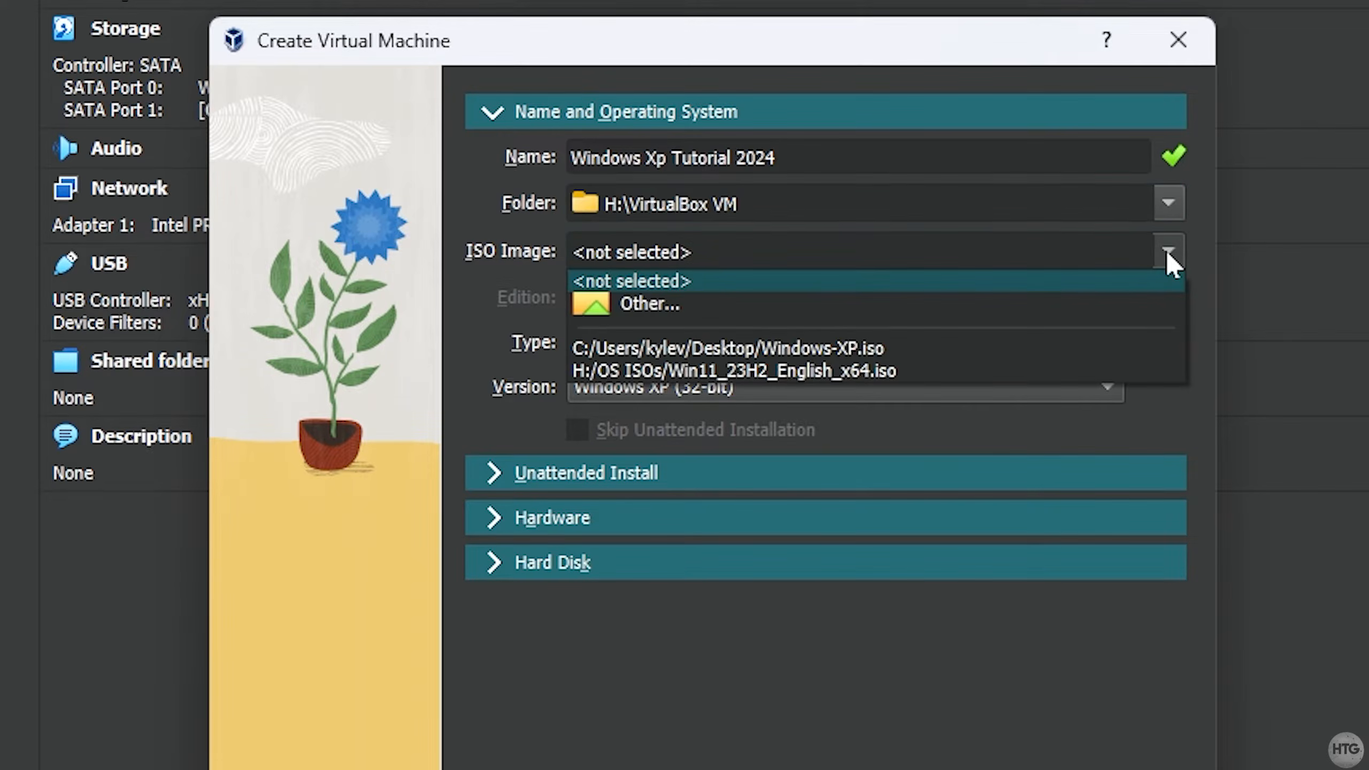
{"action": "left_click", "coordinate": [847, 308]}
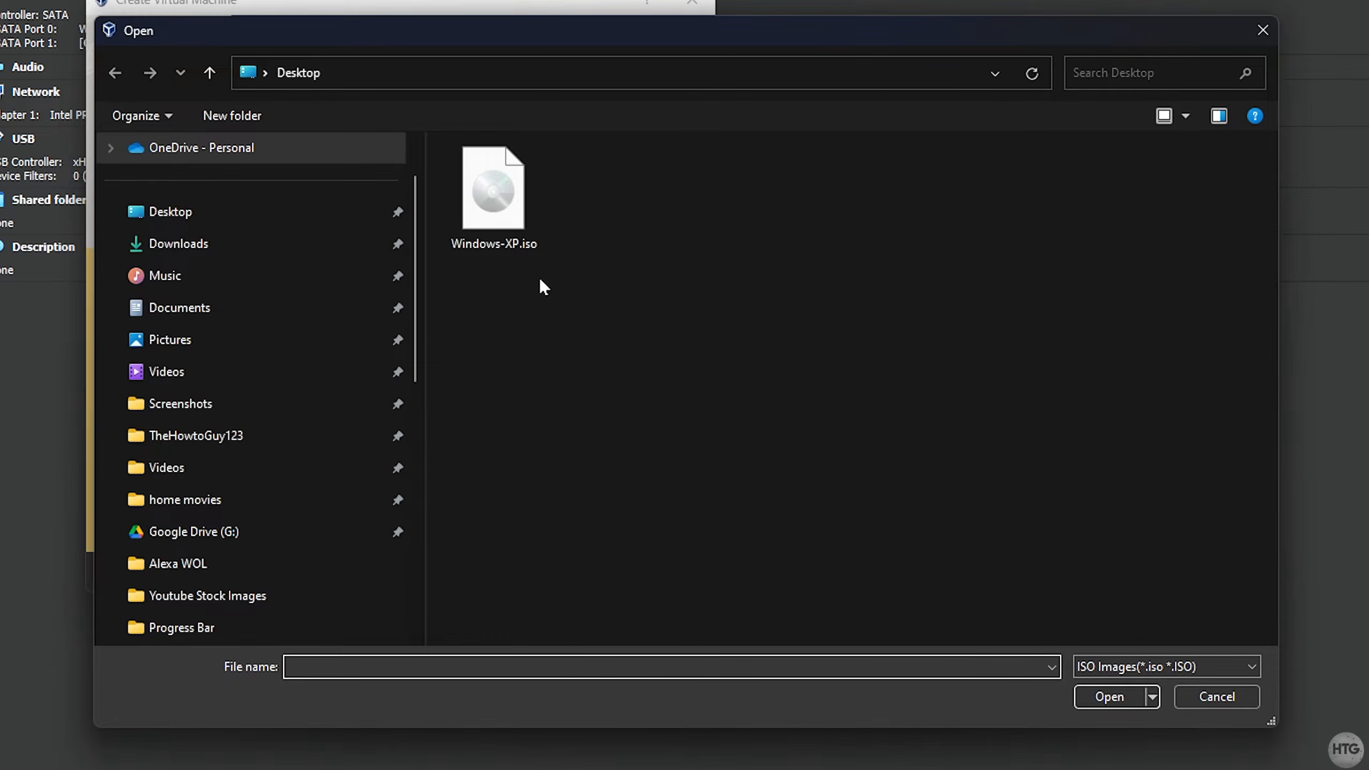
{"action": "left_click", "coordinate": [519, 252]}
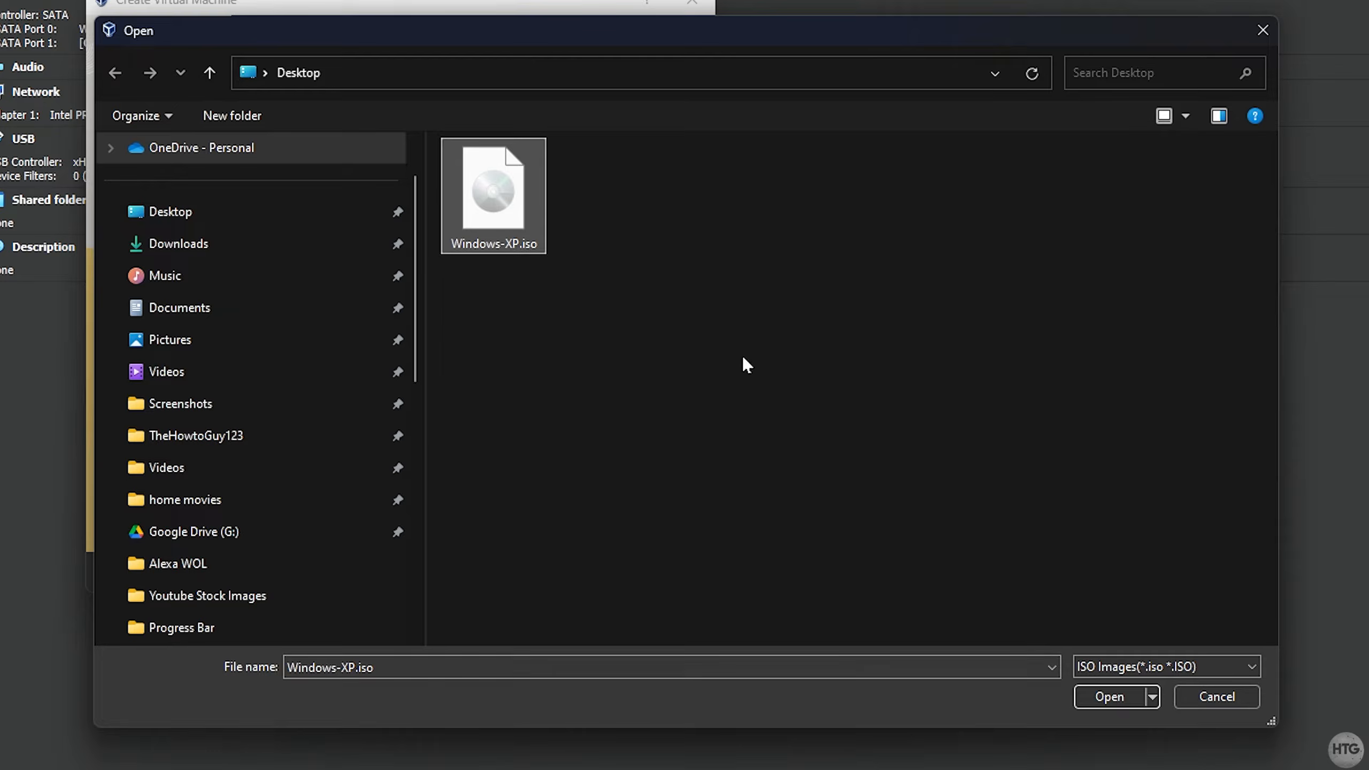
{"action": "left_click", "coordinate": [1118, 704]}
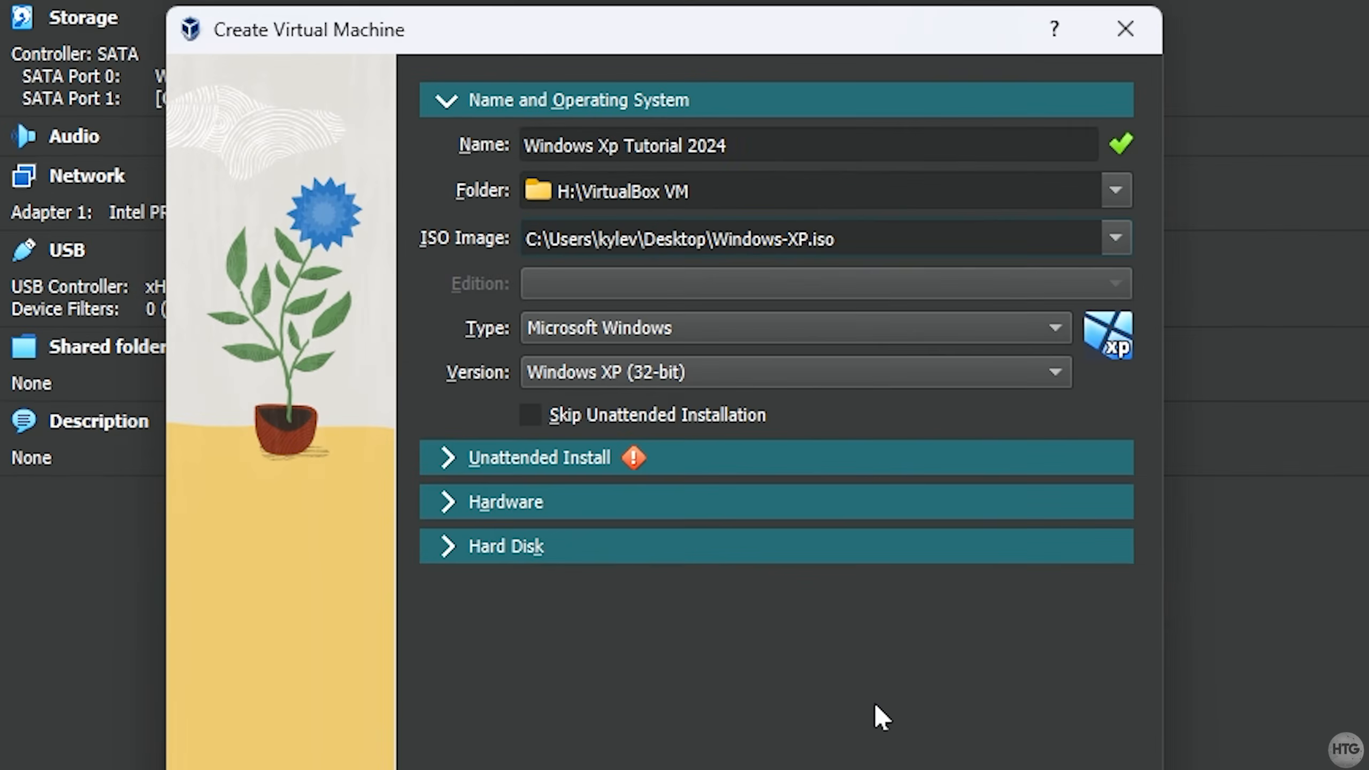
Choose Microsoft Windows and Windows XP (32-bit) as type and version, and enable Skip Unattended Installation.
{"action": "left_click", "coordinate": [931, 328]}
{"action": "left_click", "coordinate": [939, 343]}
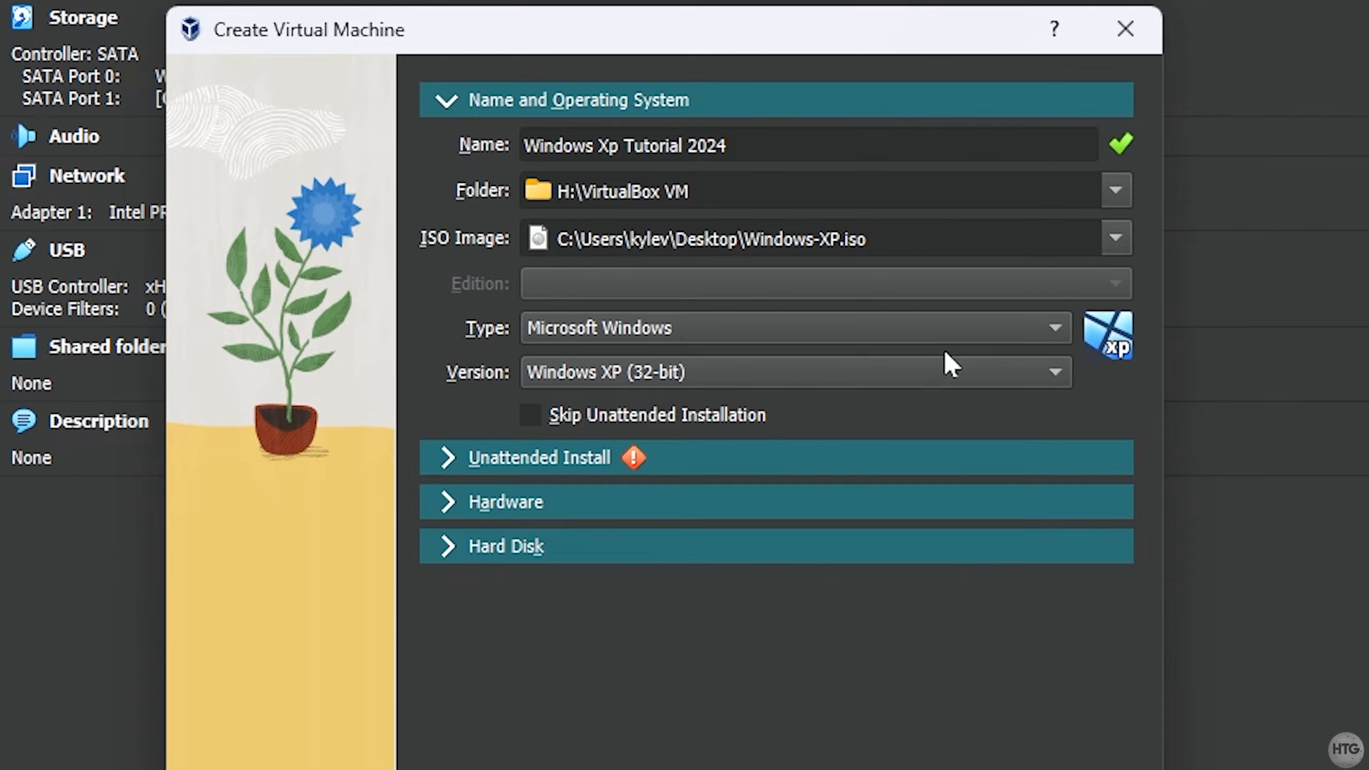
{"action": "left_click", "coordinate": [951, 384]}
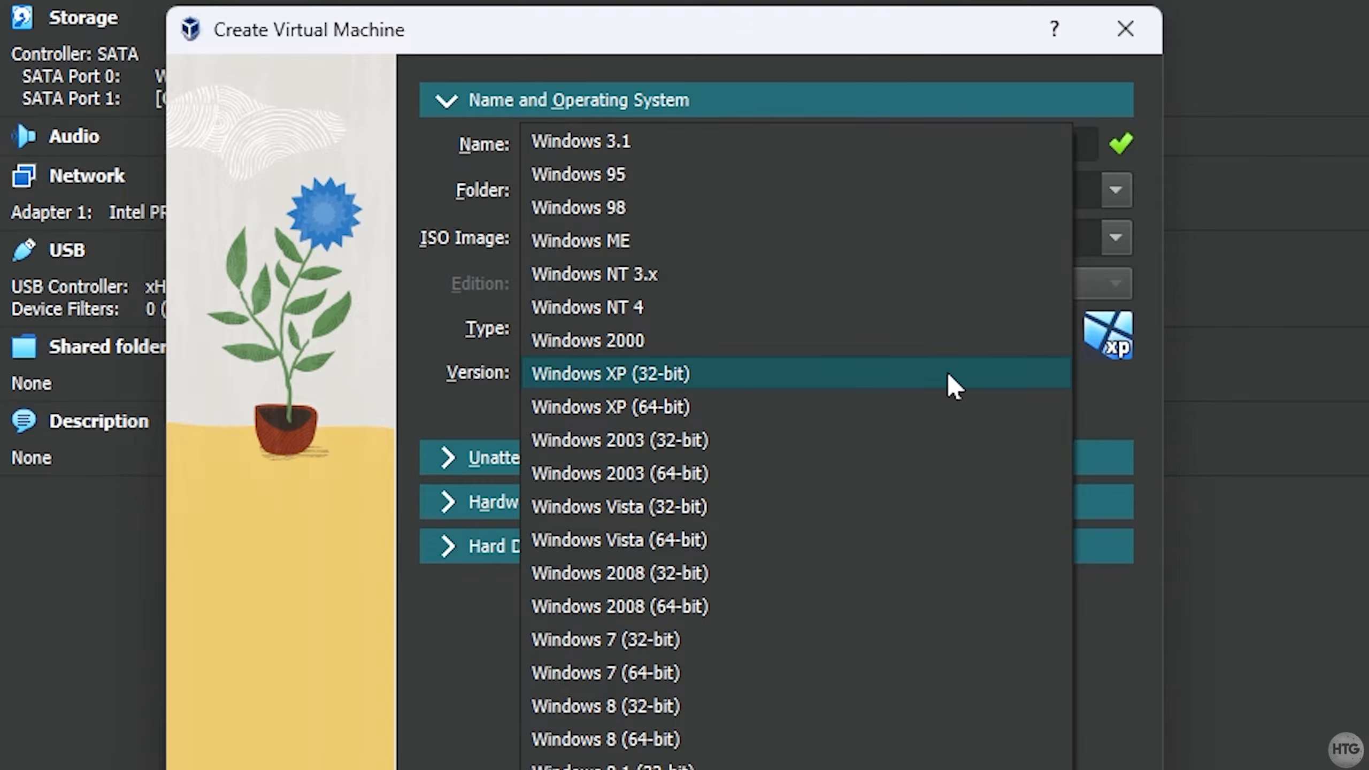
{"action": "left_click", "coordinate": [948, 378]}
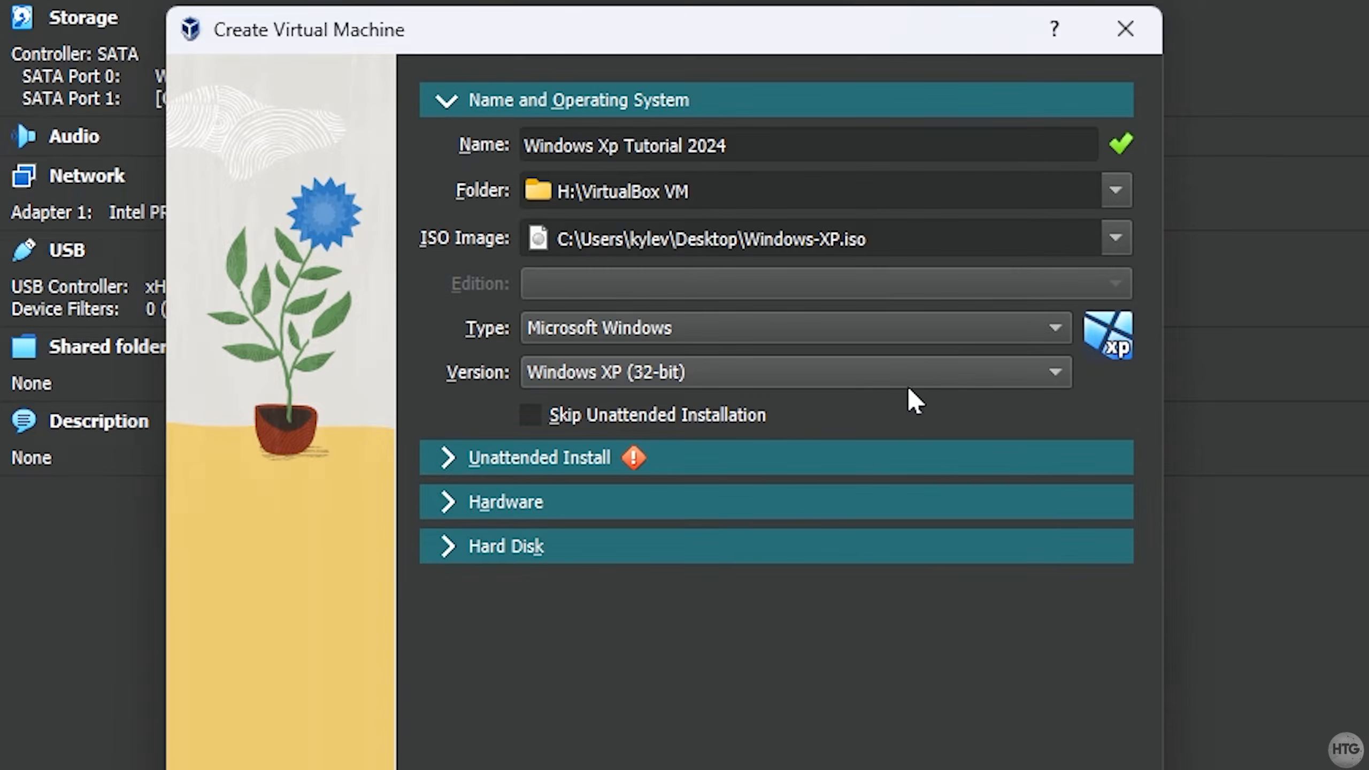
{"action": "left_click", "coordinate": [531, 415]}
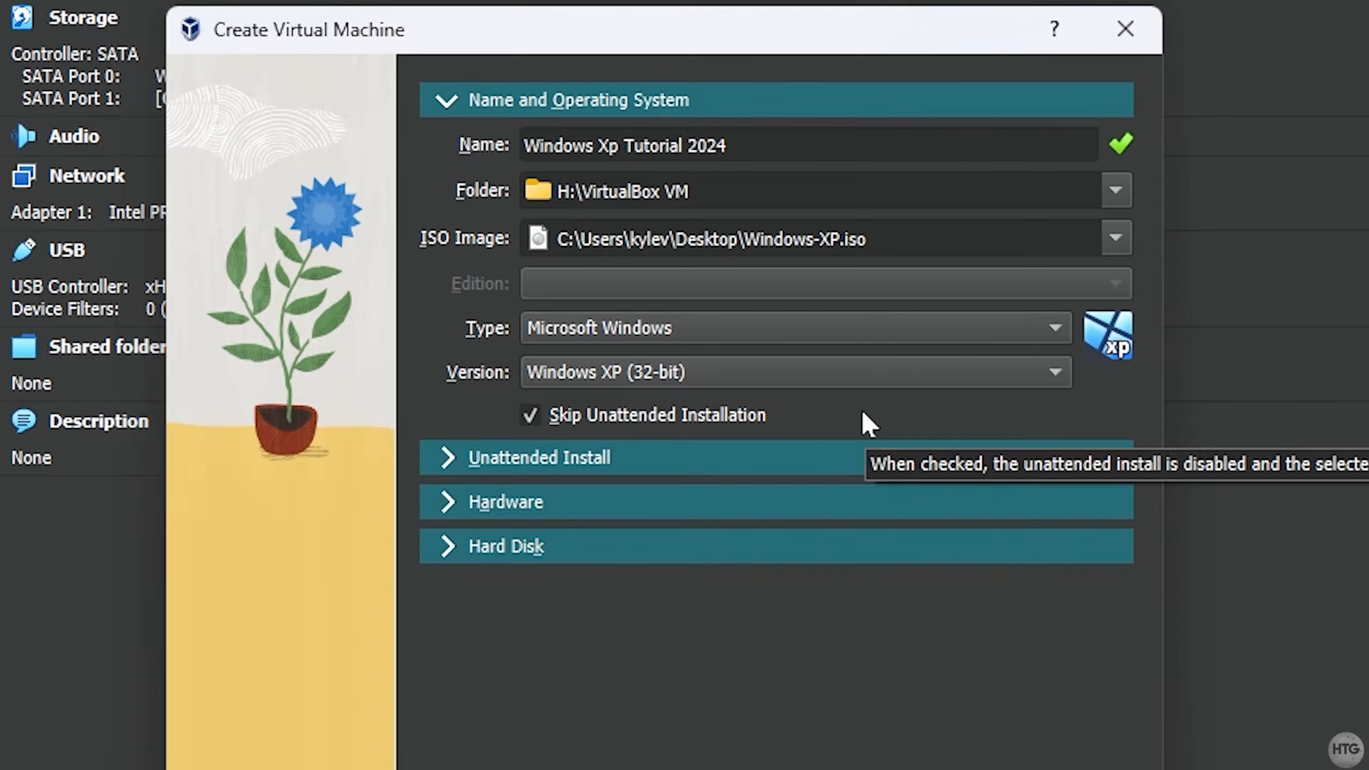
Set the virtual machine's hardware to 1024 MB of base memory and 2 processors.
{"action": "left_click", "coordinate": [447, 501]}
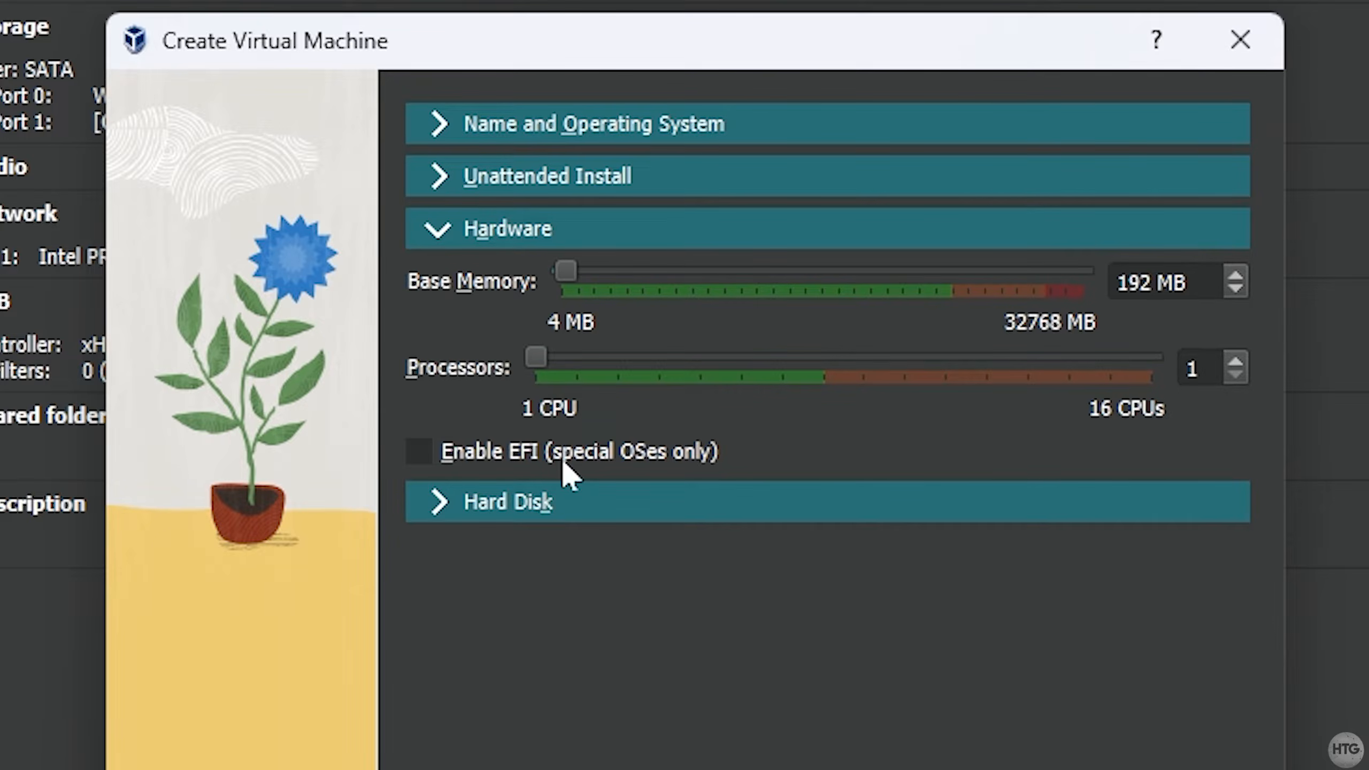
{"action": "left_click_drag", "start_coordinate": [570, 278], "coordinate": [579, 278]}
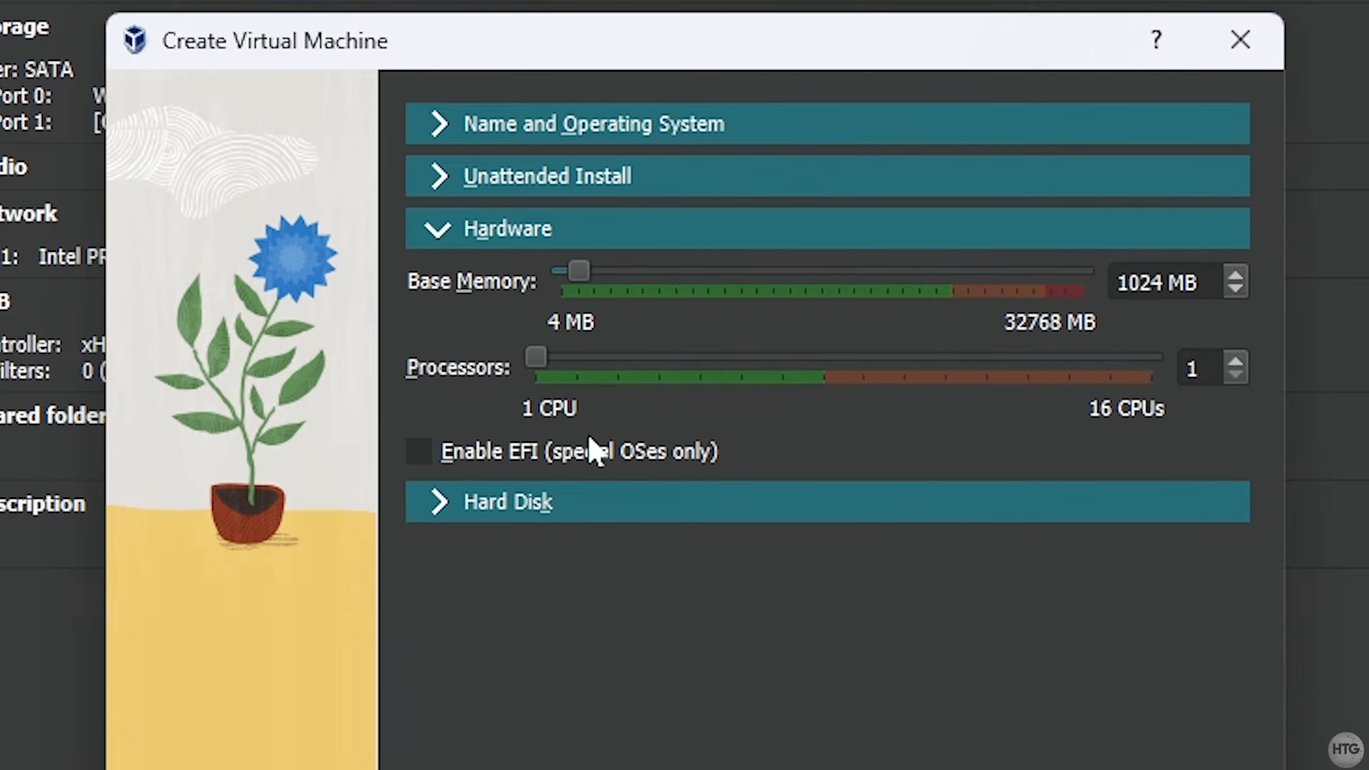
{"action": "left_click_drag", "start_coordinate": [554, 364], "coordinate": [577, 367]}
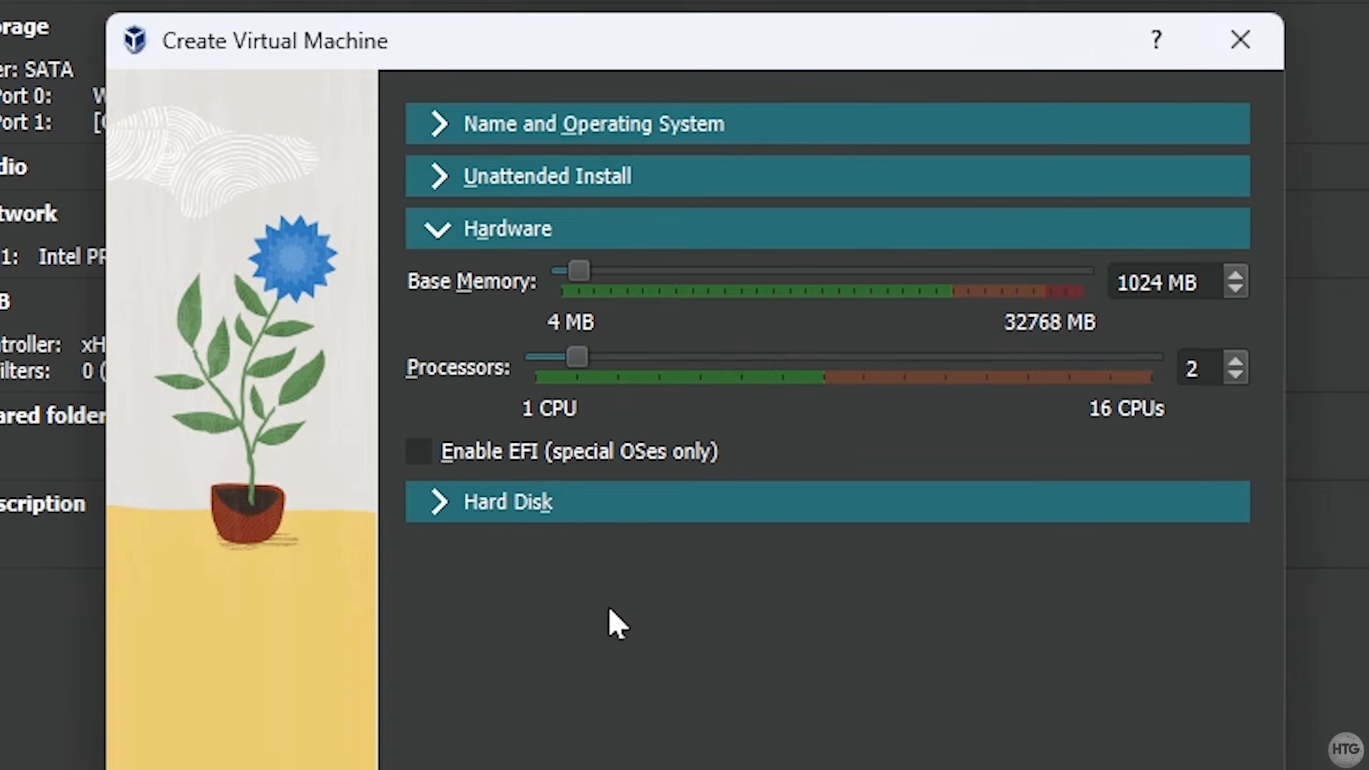
Set up a 32 GB virtual hard disk of type VDI (VirtualBox Disk Image) and finish creating the machine.
{"action": "left_click", "coordinate": [437, 519]}
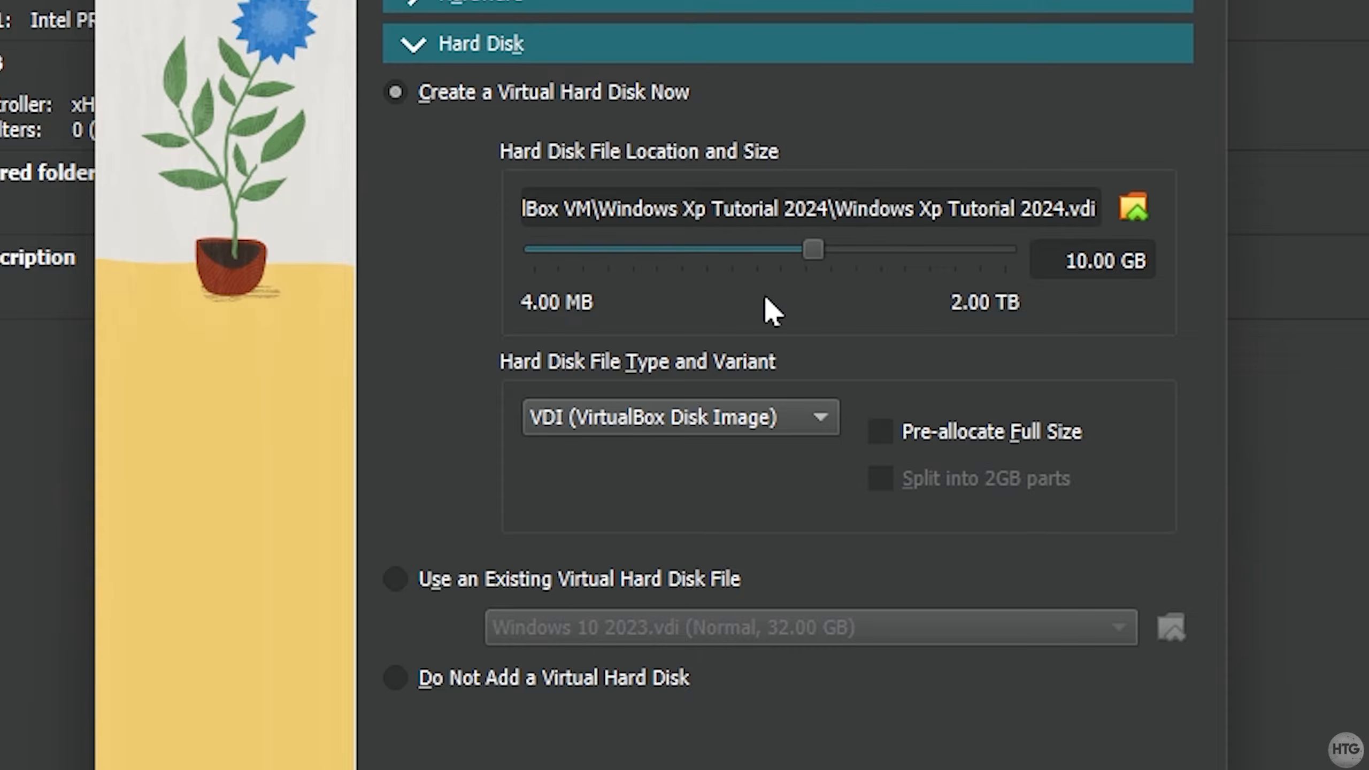
{"action": "left_click", "coordinate": [1088, 261]}
{"action": "key", "text": "BackSpace"}
{"action": "key", "text": "BackSpace"}
{"action": "type", "text": "32"}
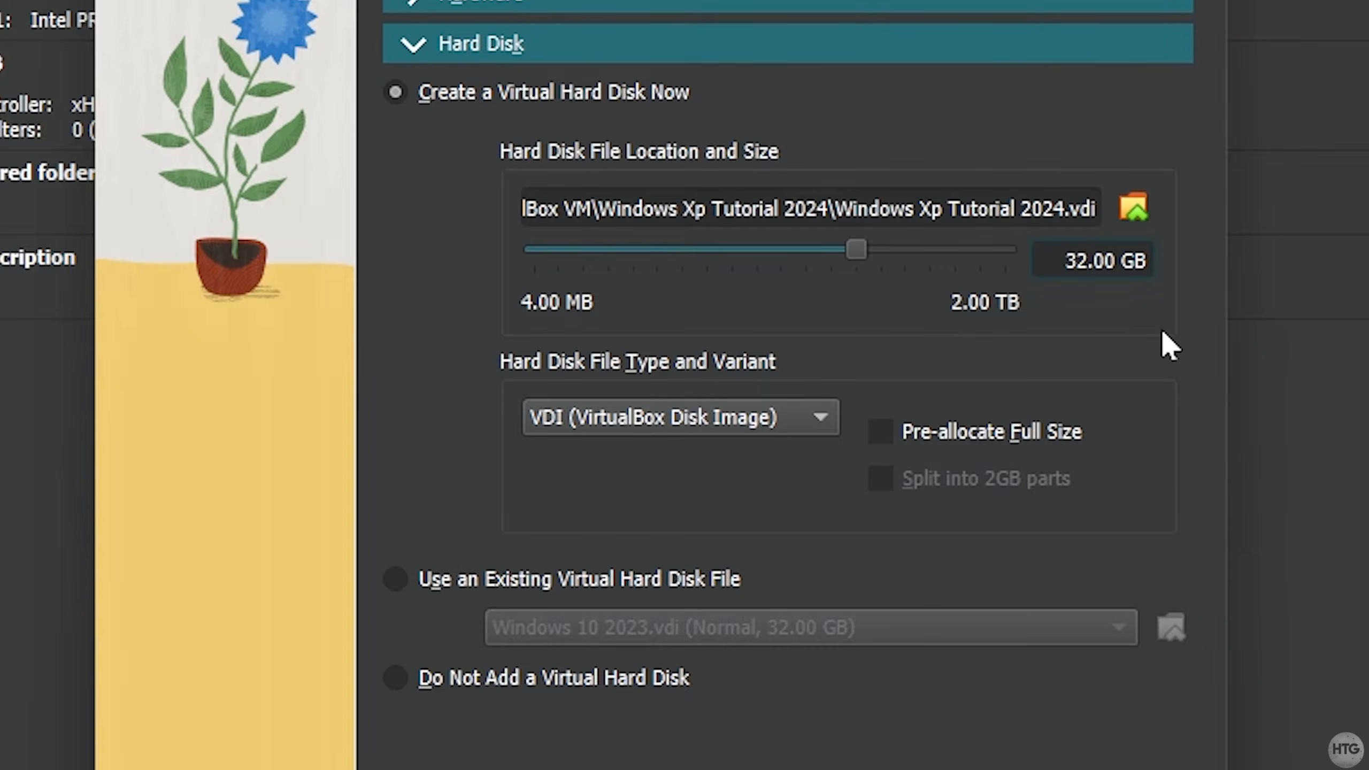
{"action": "left_click", "coordinate": [824, 416]}
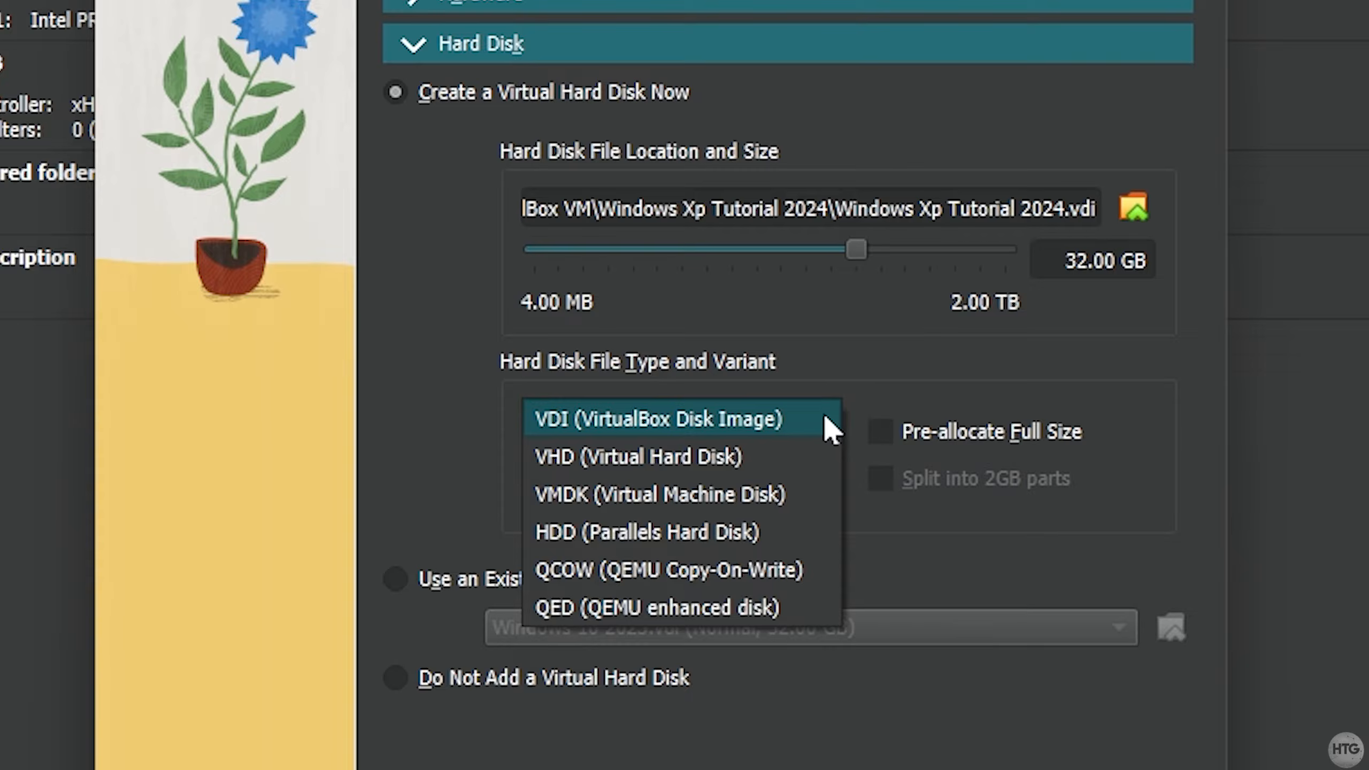
{"action": "left_click", "coordinate": [823, 418]}
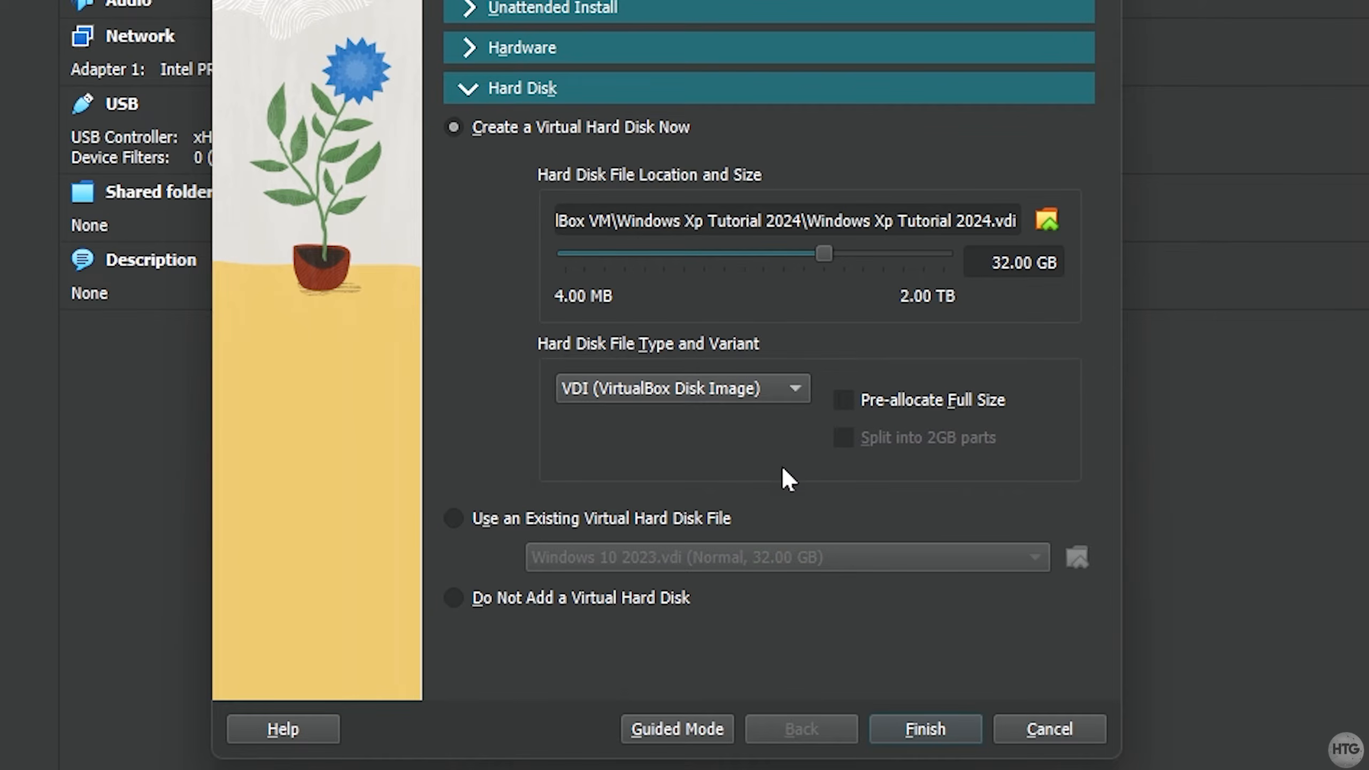
{"action": "left_click", "coordinate": [944, 730]}
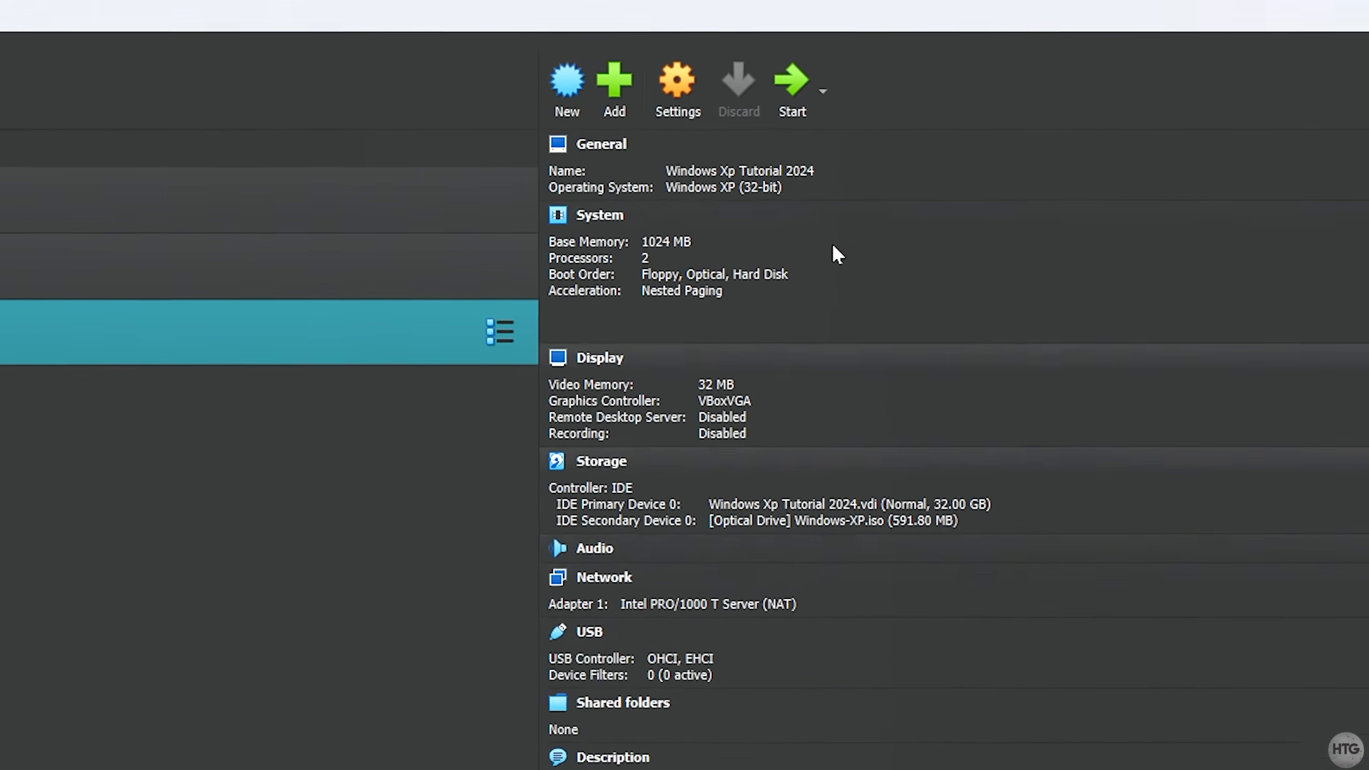
Start the Windows Xp Tutorial 2024 virtual machine in a maximized window and accept the Windows XP setup license agreement.
{"action": "left_click", "coordinate": [802, 111]}
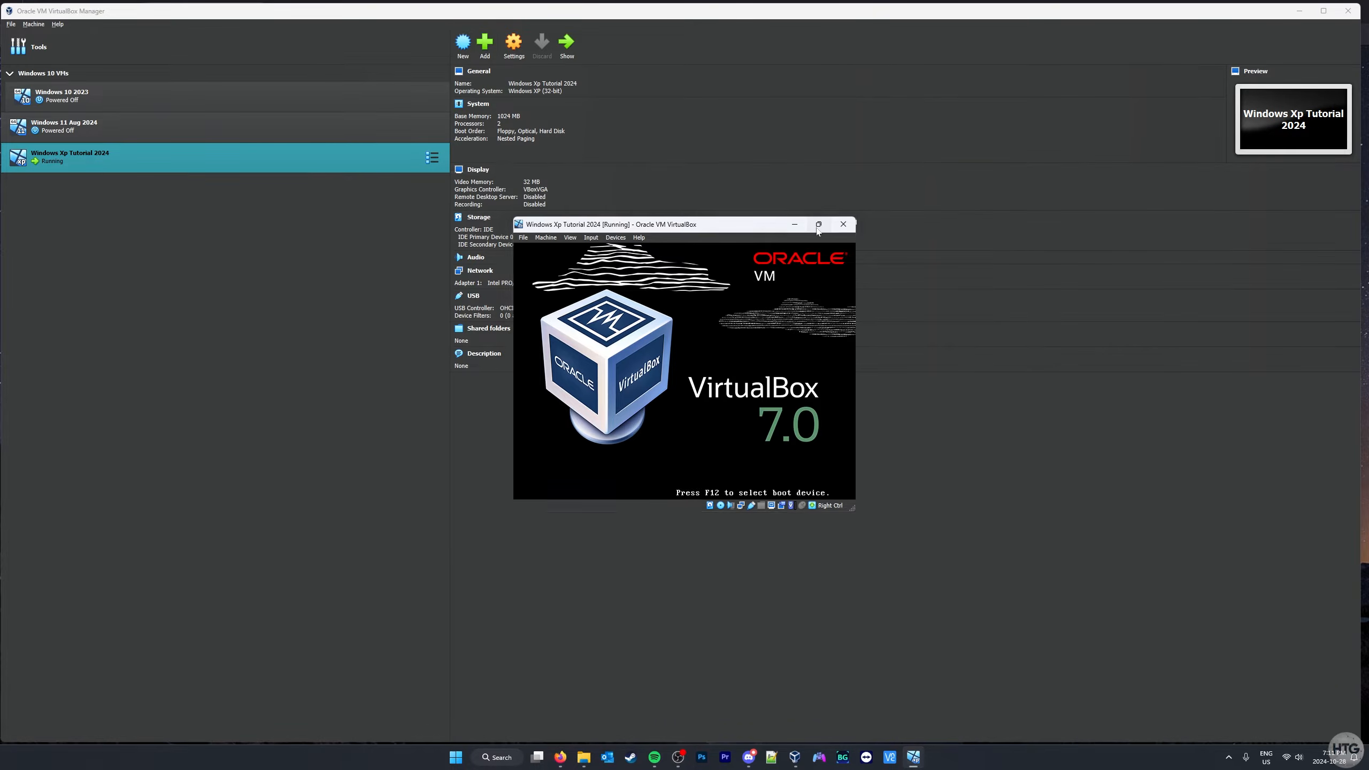
{"action": "left_click", "coordinate": [818, 223]}
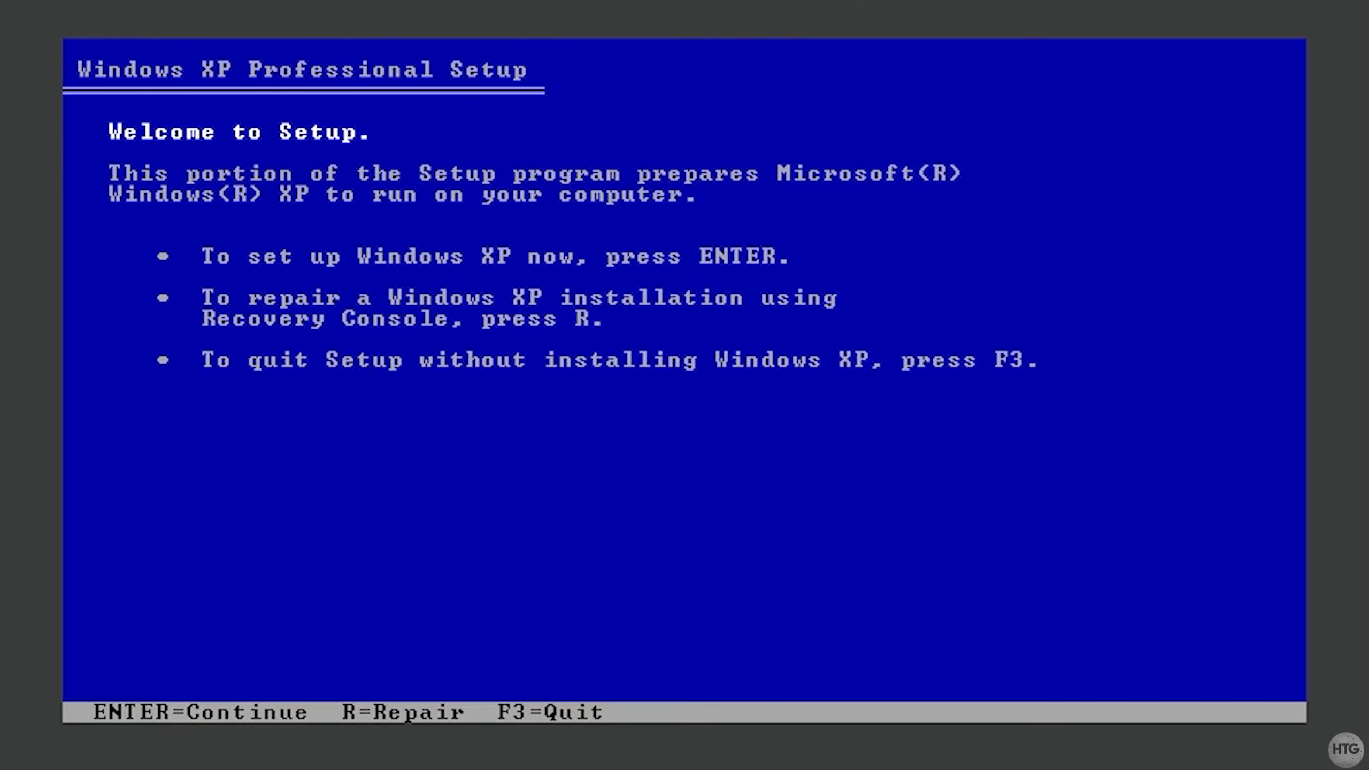
{"action": "key", "text": "Return"}
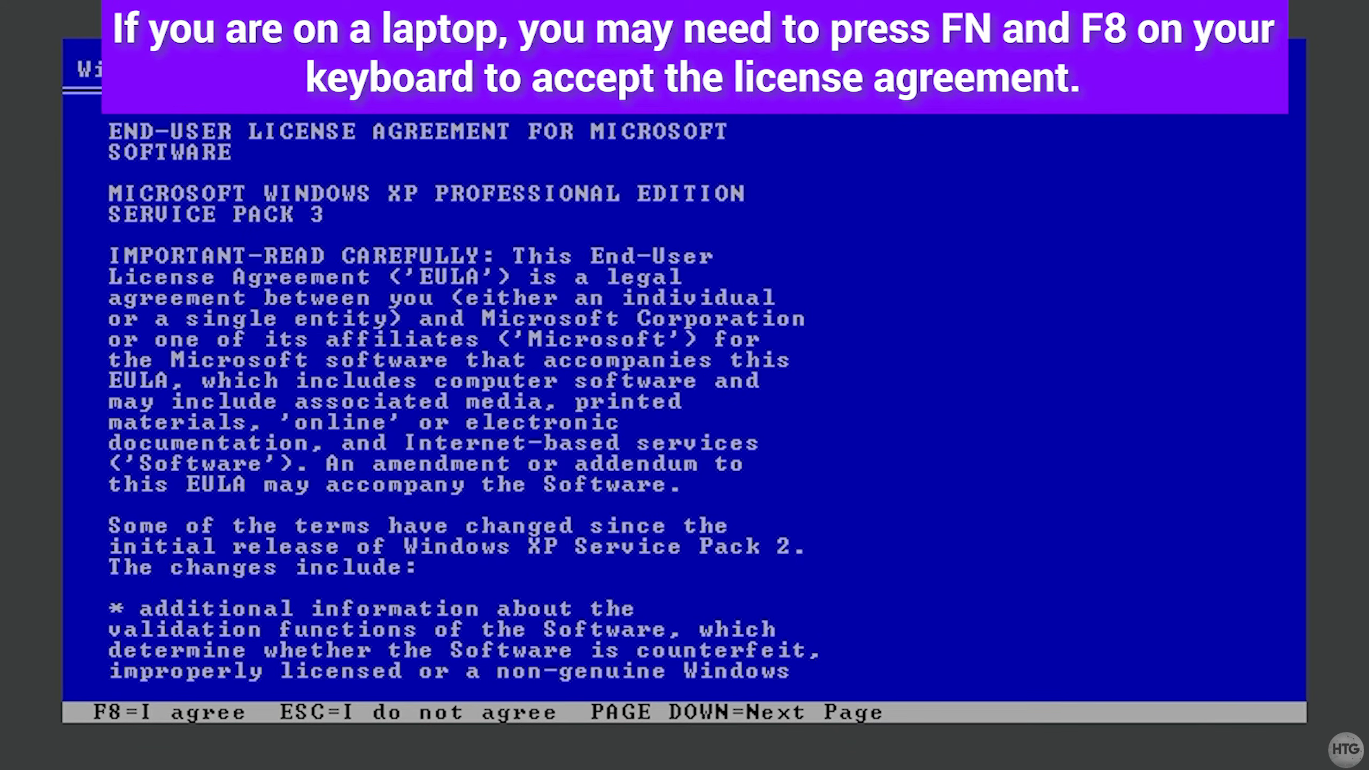
{"action": "key", "text": "F8"}
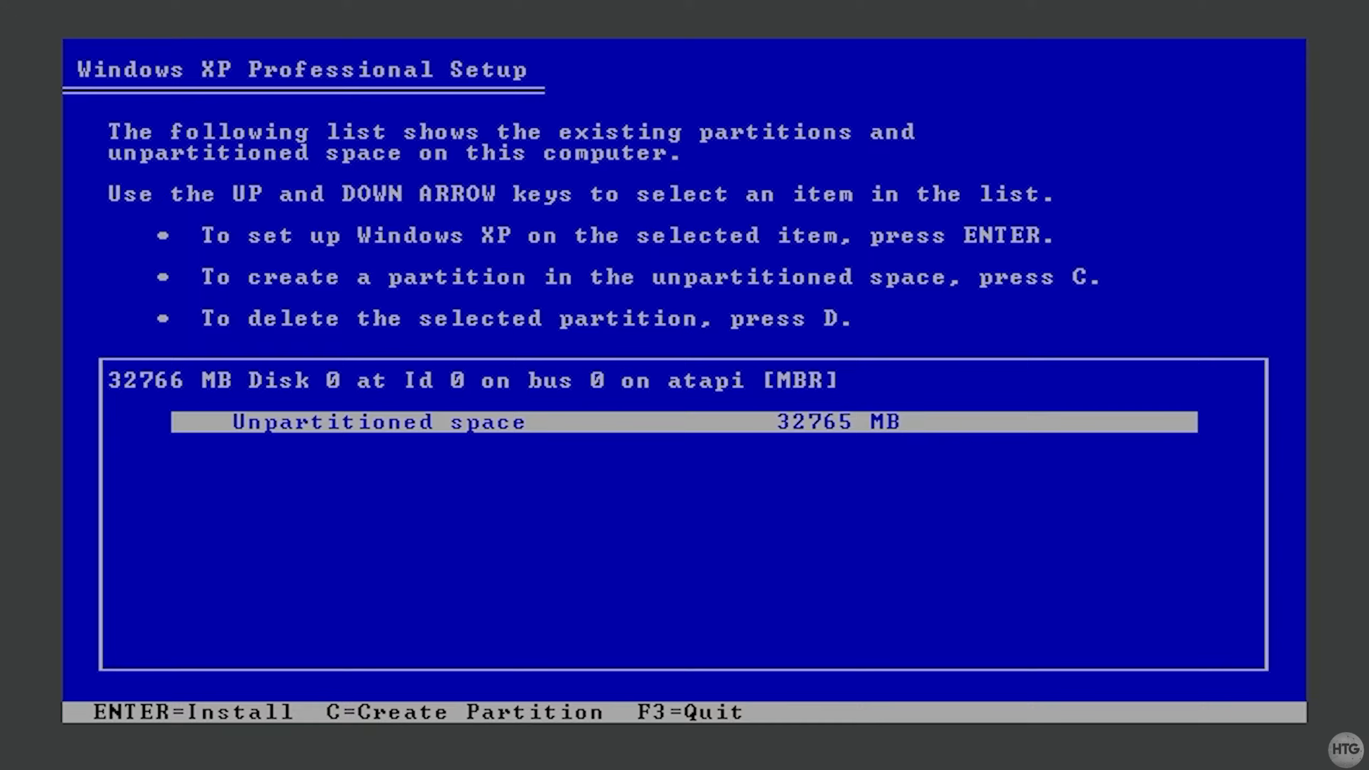
Install Windows XP on the unpartitioned space, formatted with the NTFS file system (Quick), and restart the virtual machine.
{"action": "key", "text": "Return"}
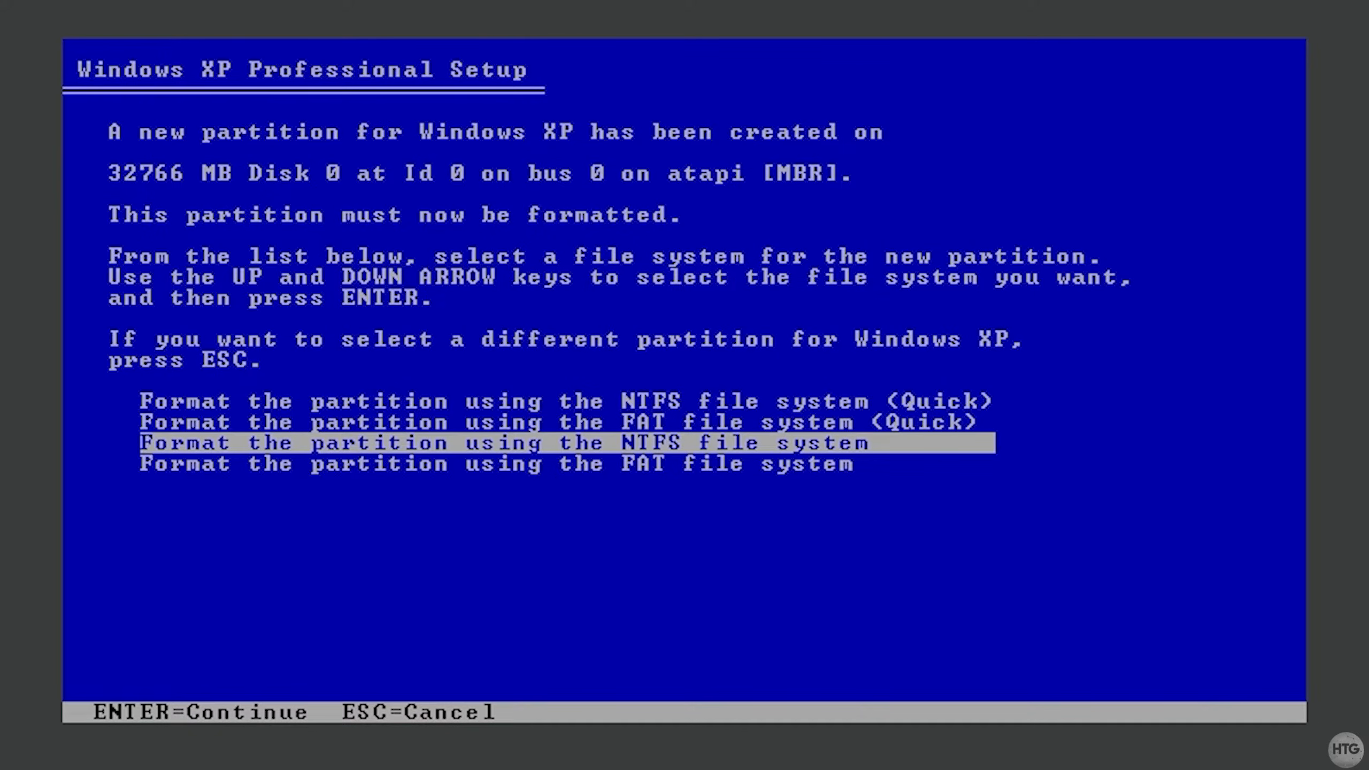
{"action": "key", "text": "Up"}
{"action": "key", "text": "Up"}
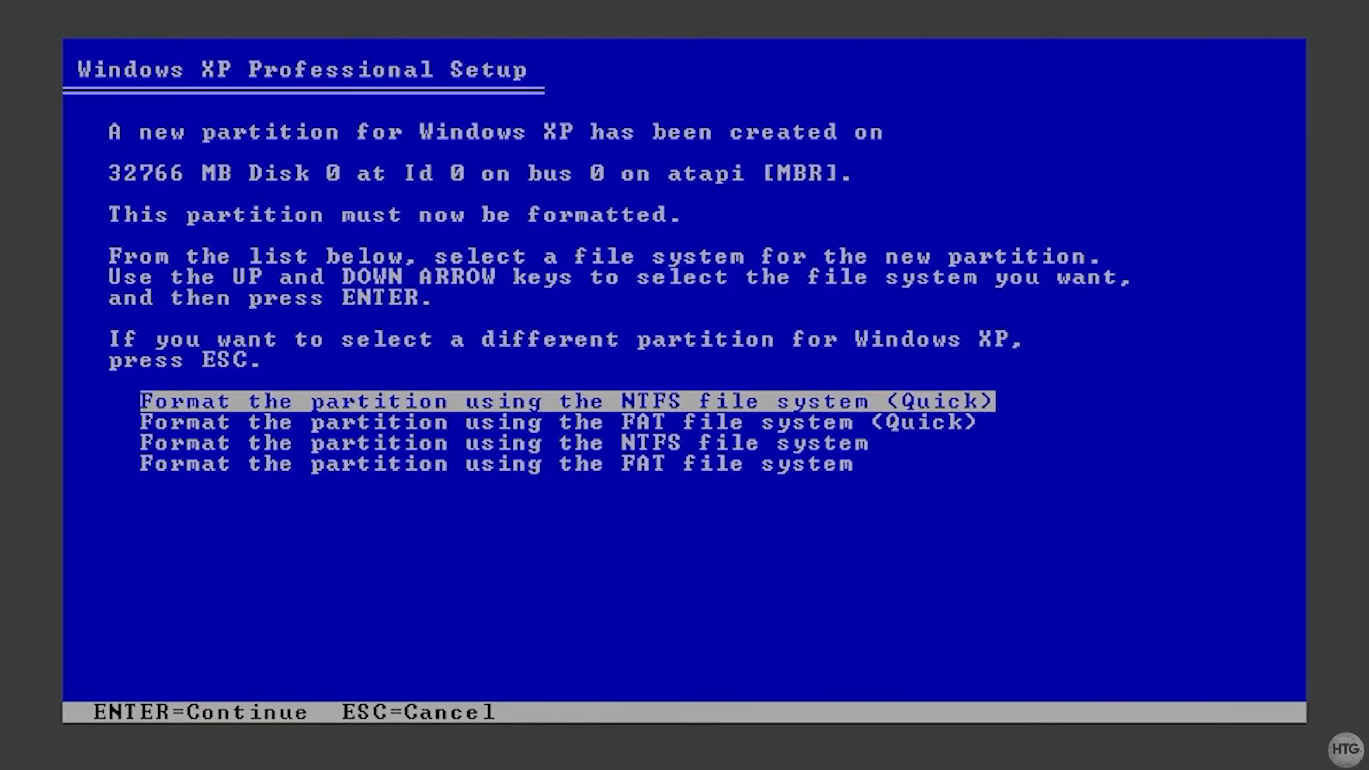
{"action": "key", "text": "Return"}
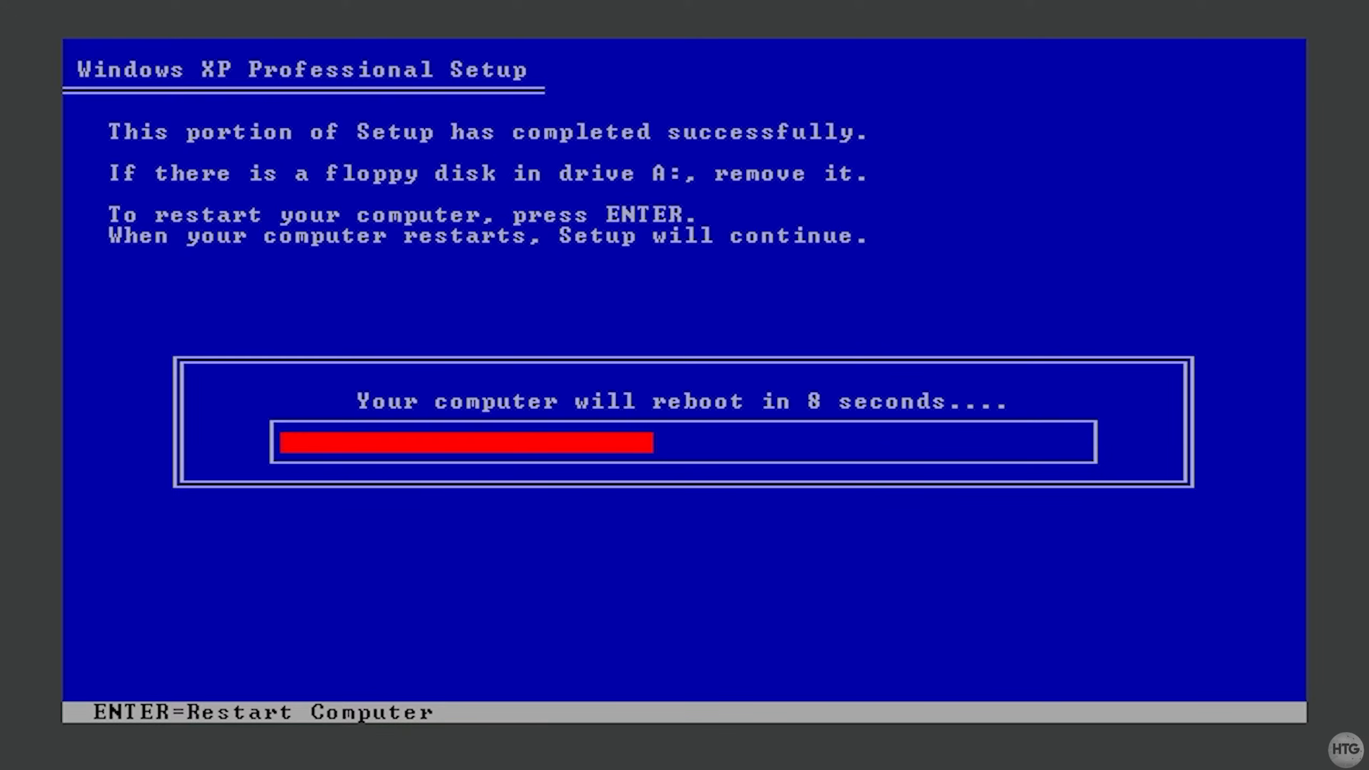
{"action": "key", "text": "Return"}
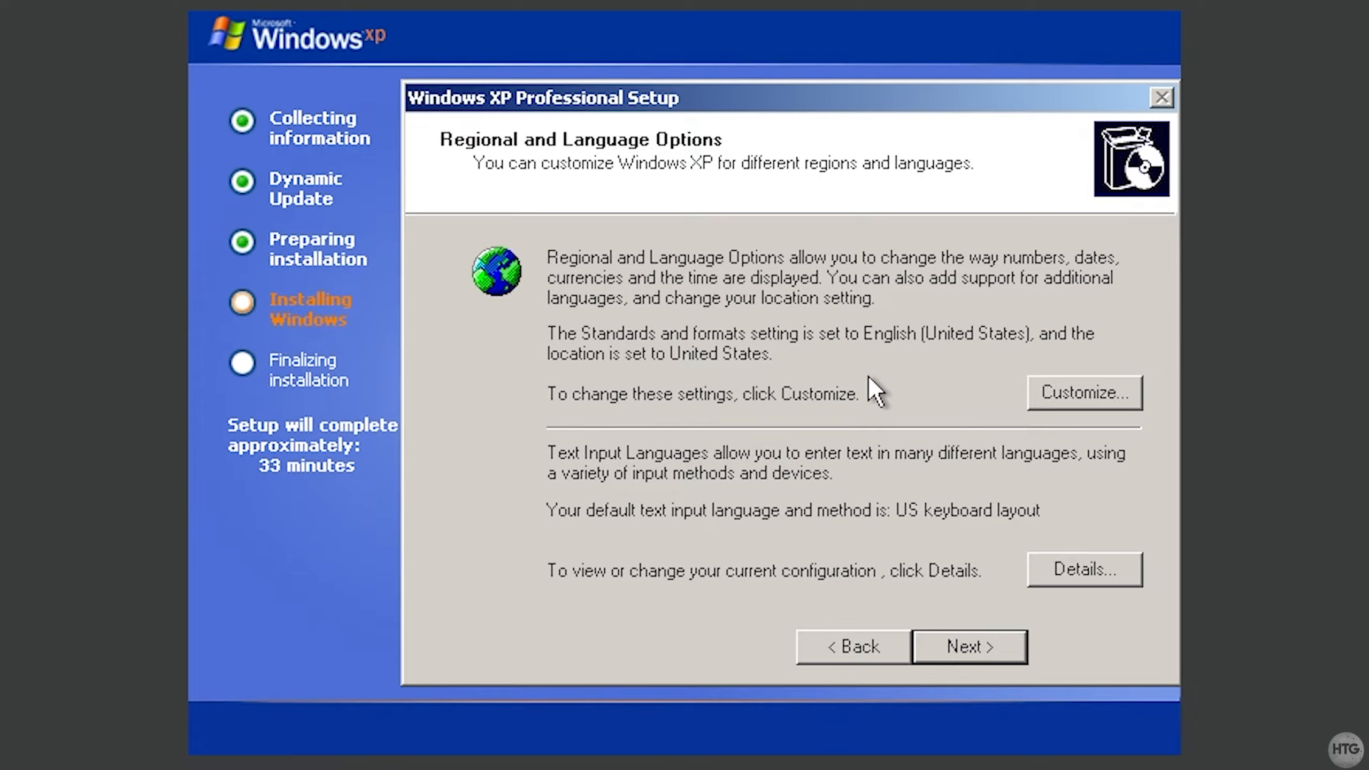
Set the standards and formats to English (Canada) and the location to Canada in the regional options.
{"action": "left_click", "coordinate": [1123, 398]}
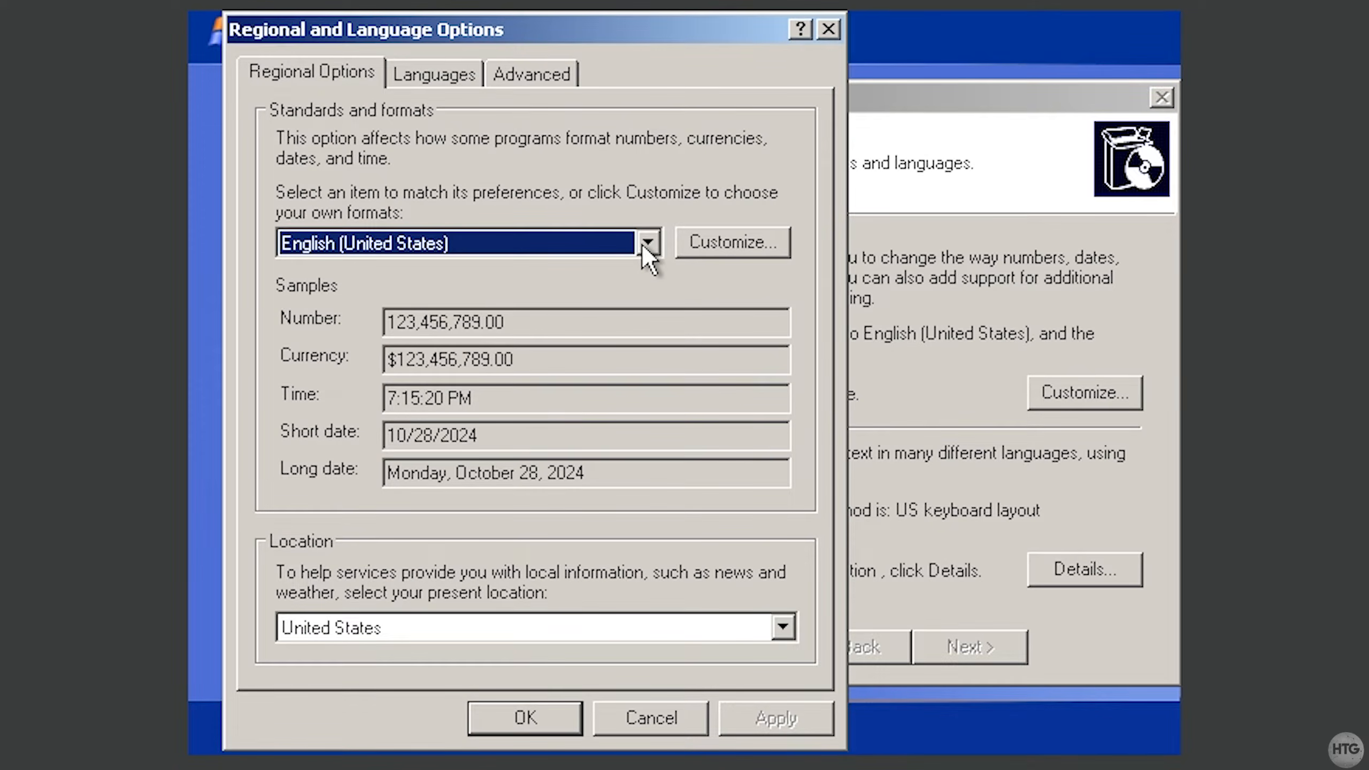
{"action": "left_click", "coordinate": [643, 244]}
{"action": "left_click_drag", "start_coordinate": [644, 248], "coordinate": [655, 197]}
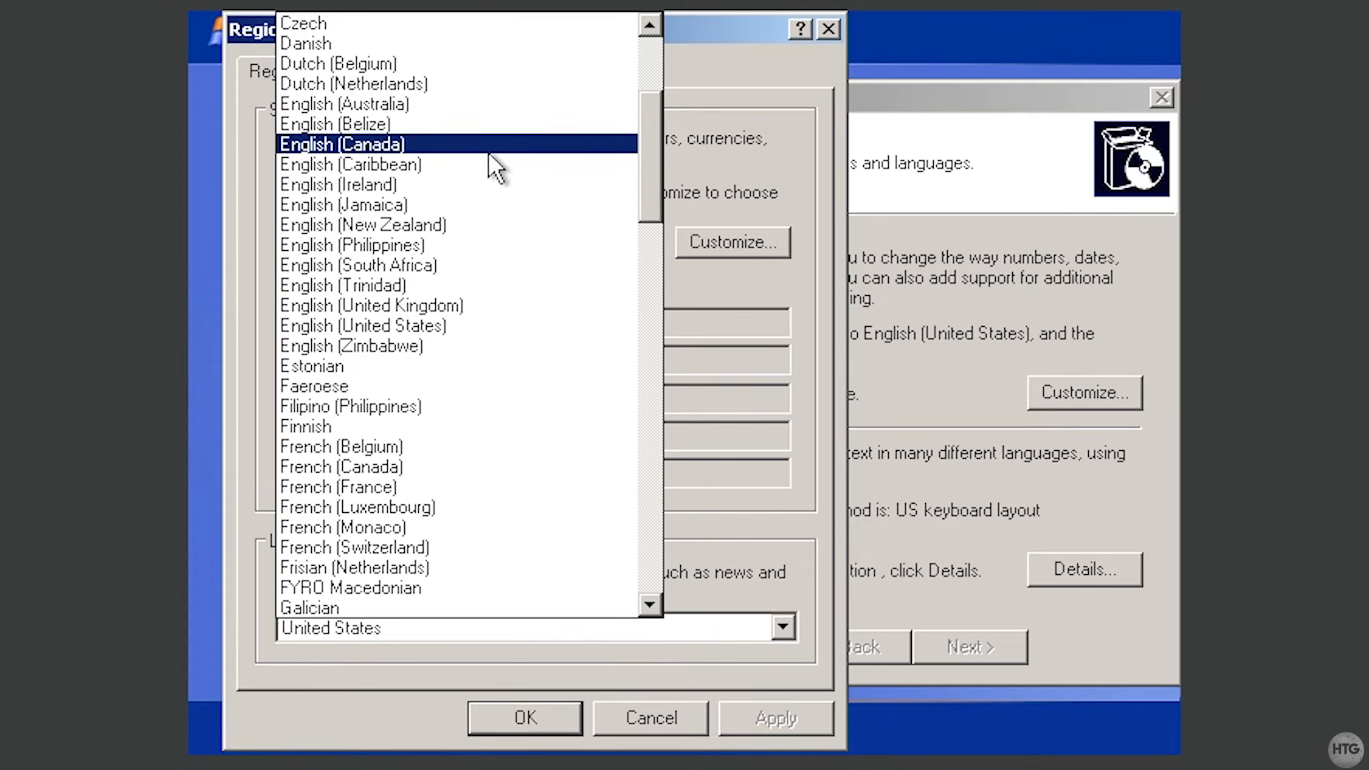
{"action": "left_click", "coordinate": [490, 148]}
{"action": "left_click", "coordinate": [783, 627]}
{"action": "left_click_drag", "start_coordinate": [790, 577], "coordinate": [797, 141]}
{"action": "left_click", "coordinate": [468, 102]}
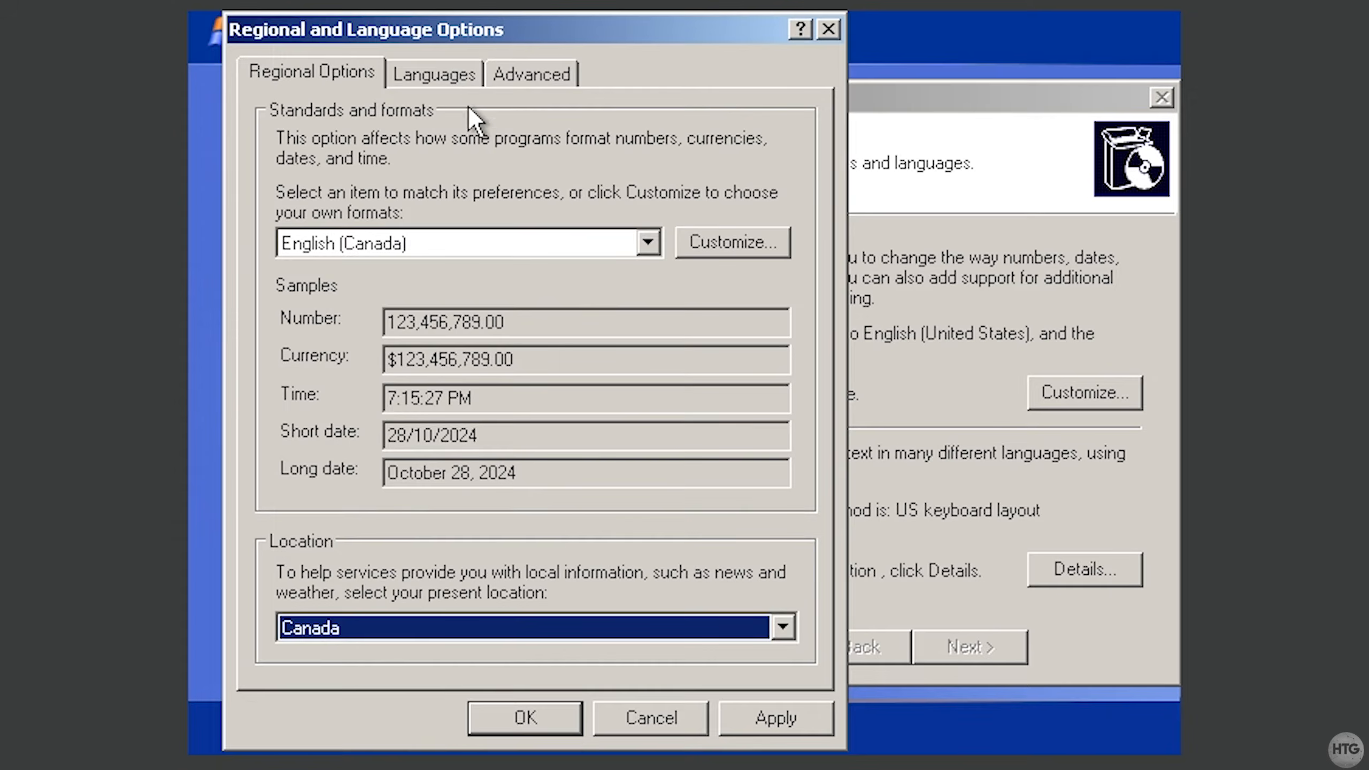
{"action": "left_click", "coordinate": [771, 723]}
{"action": "left_click", "coordinate": [556, 717]}
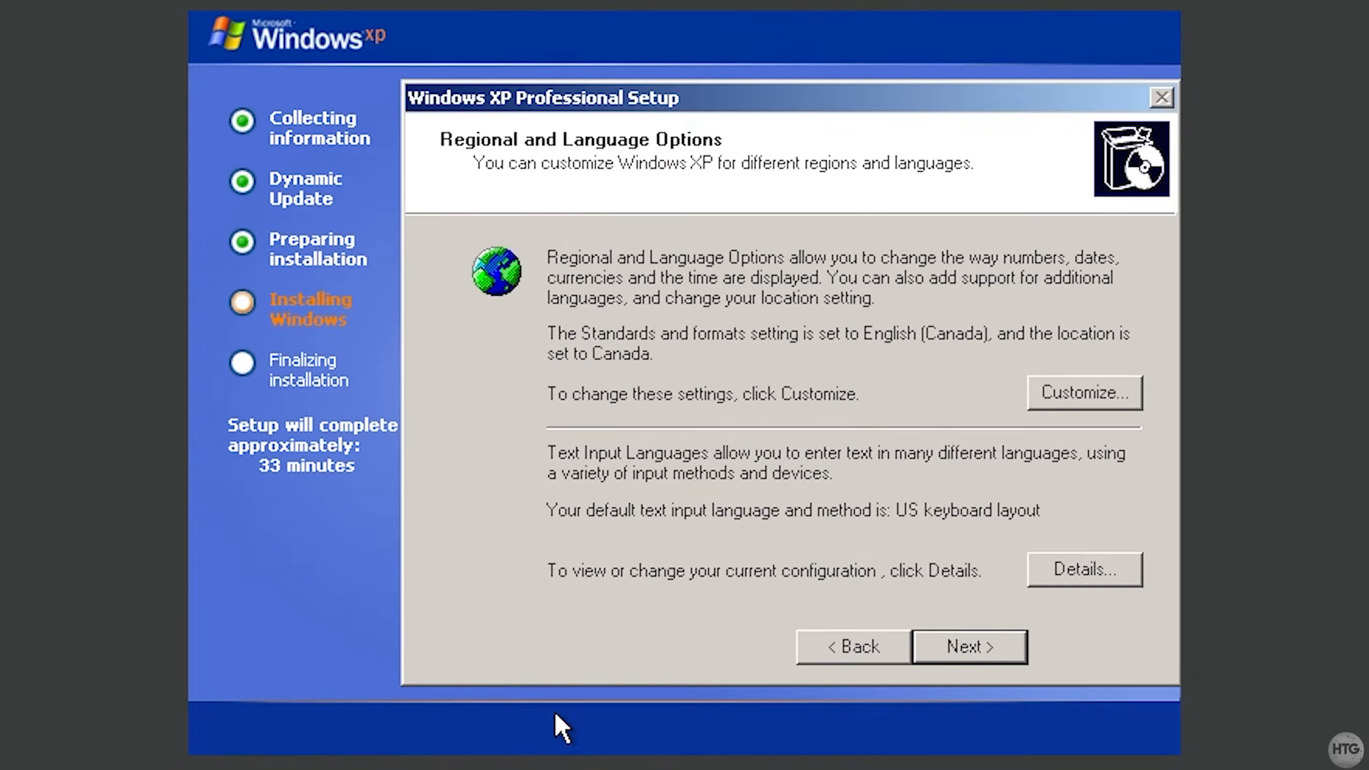
Check the text input details, keep English (United States) - US as the default input language, and continue setup.
{"action": "left_click", "coordinate": [1115, 569]}
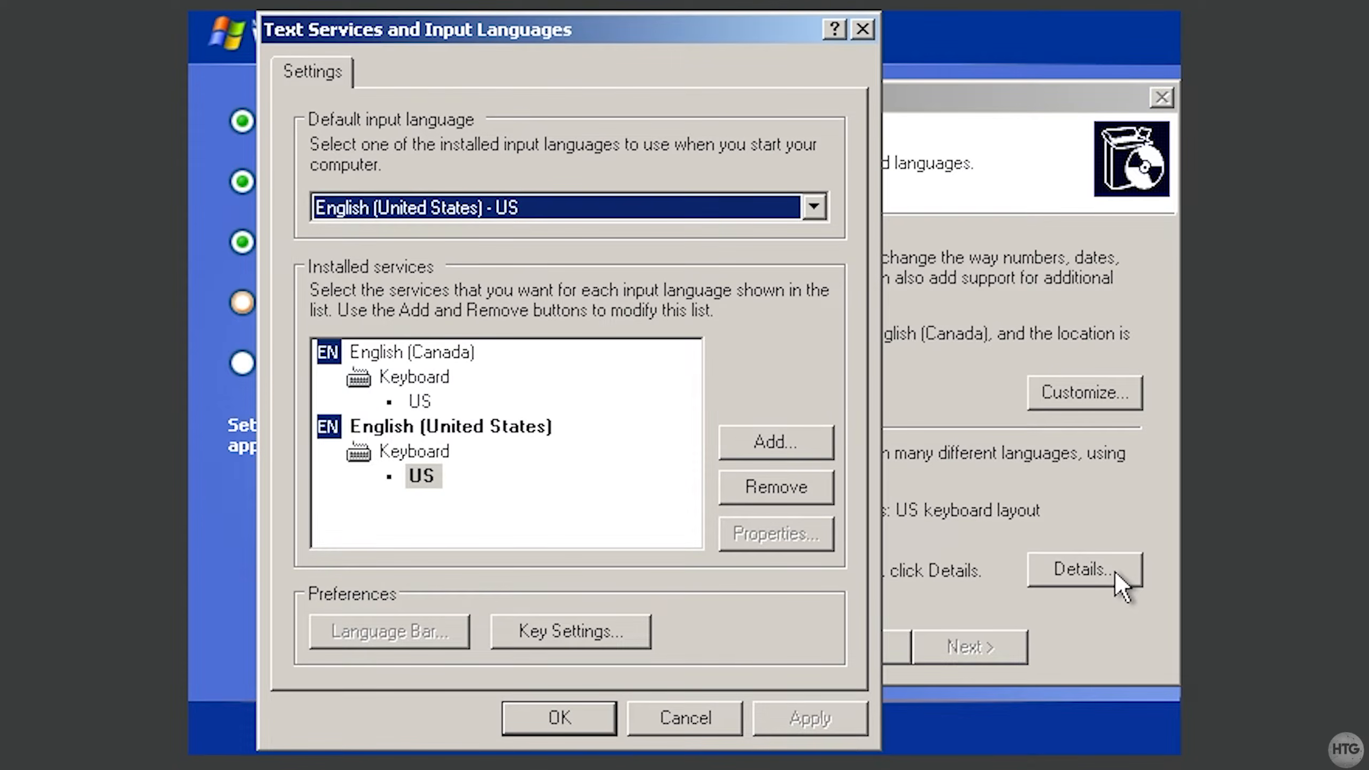
{"action": "left_click", "coordinate": [593, 719]}
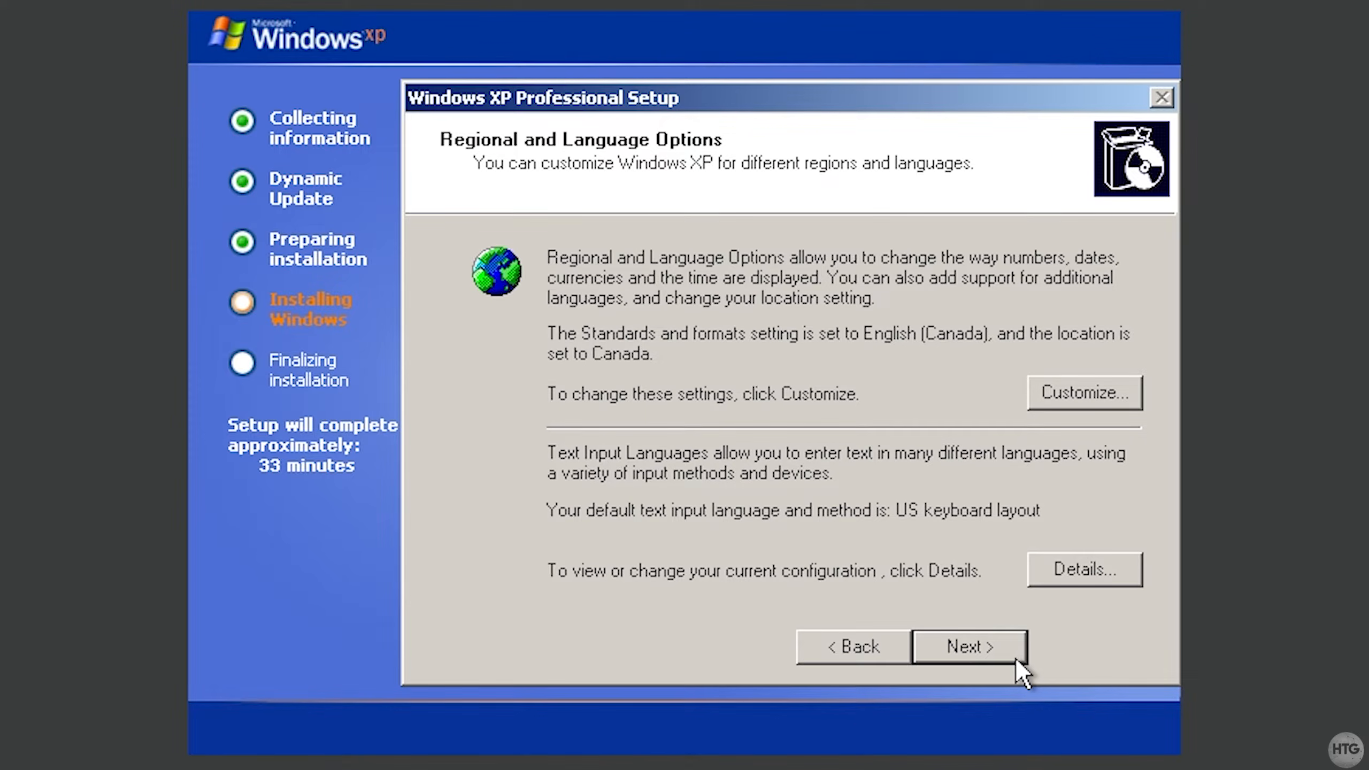
{"action": "left_click", "coordinate": [1018, 668]}
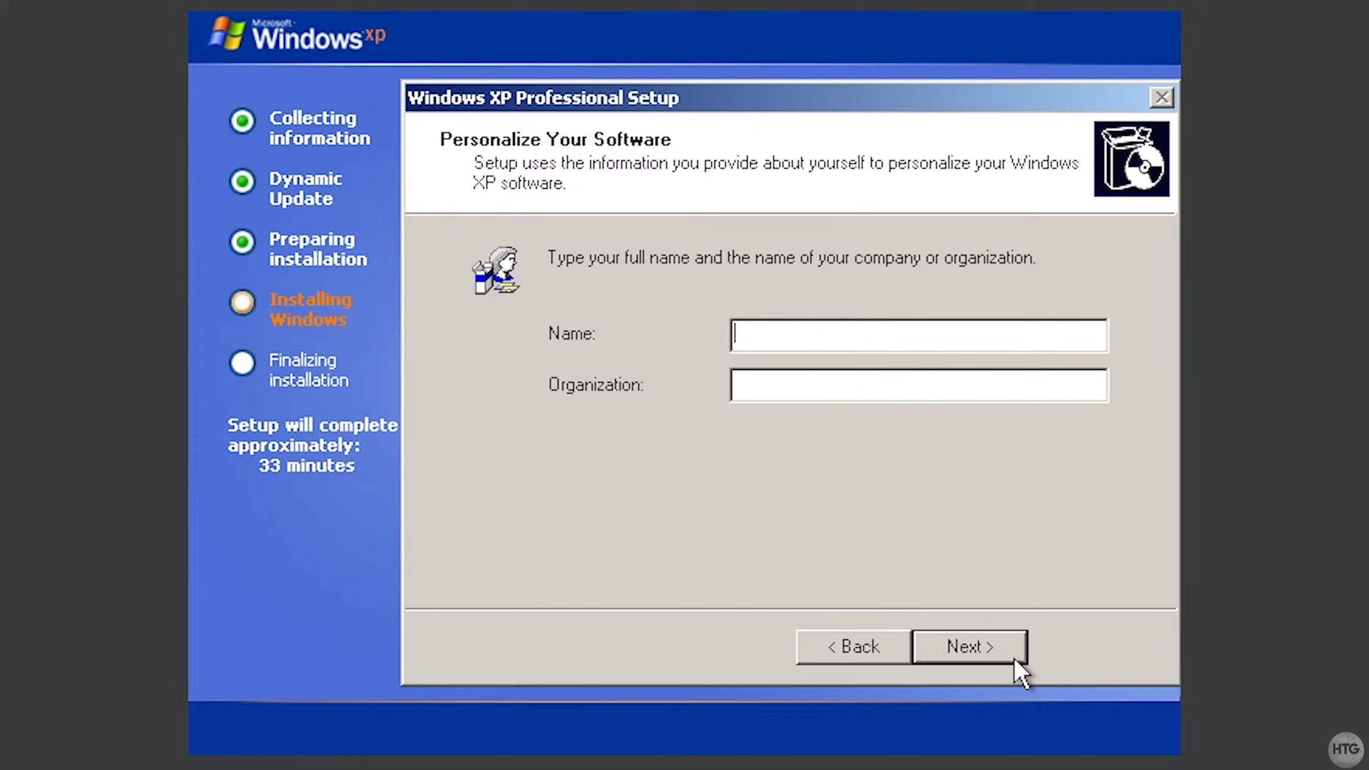
Personalize the software with the owner's name and the organization TheHowToGuy123.
{"action": "type", "text": "Kyle"}
{"action": "key", "text": "Tab"}
{"action": "type", "text": "TheH"}
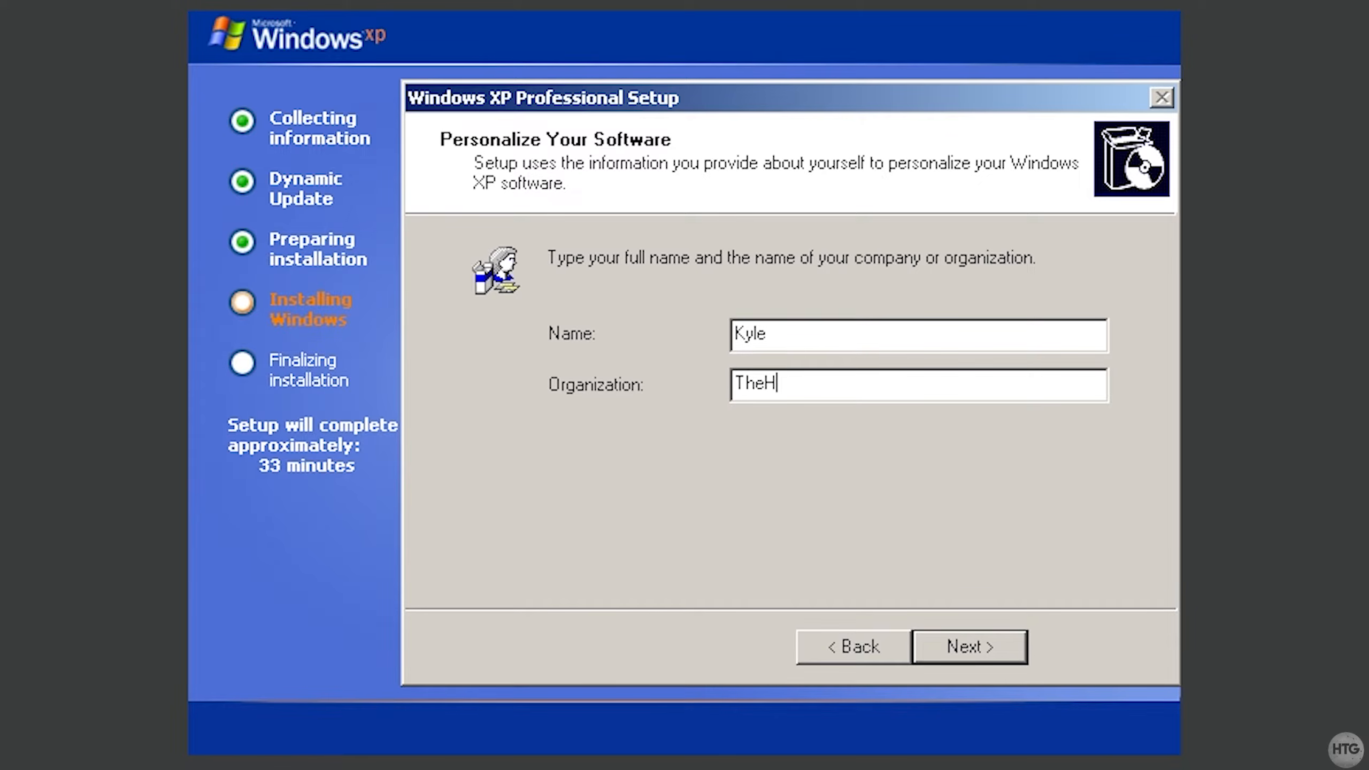
{"action": "type", "text": "owToGuy123"}
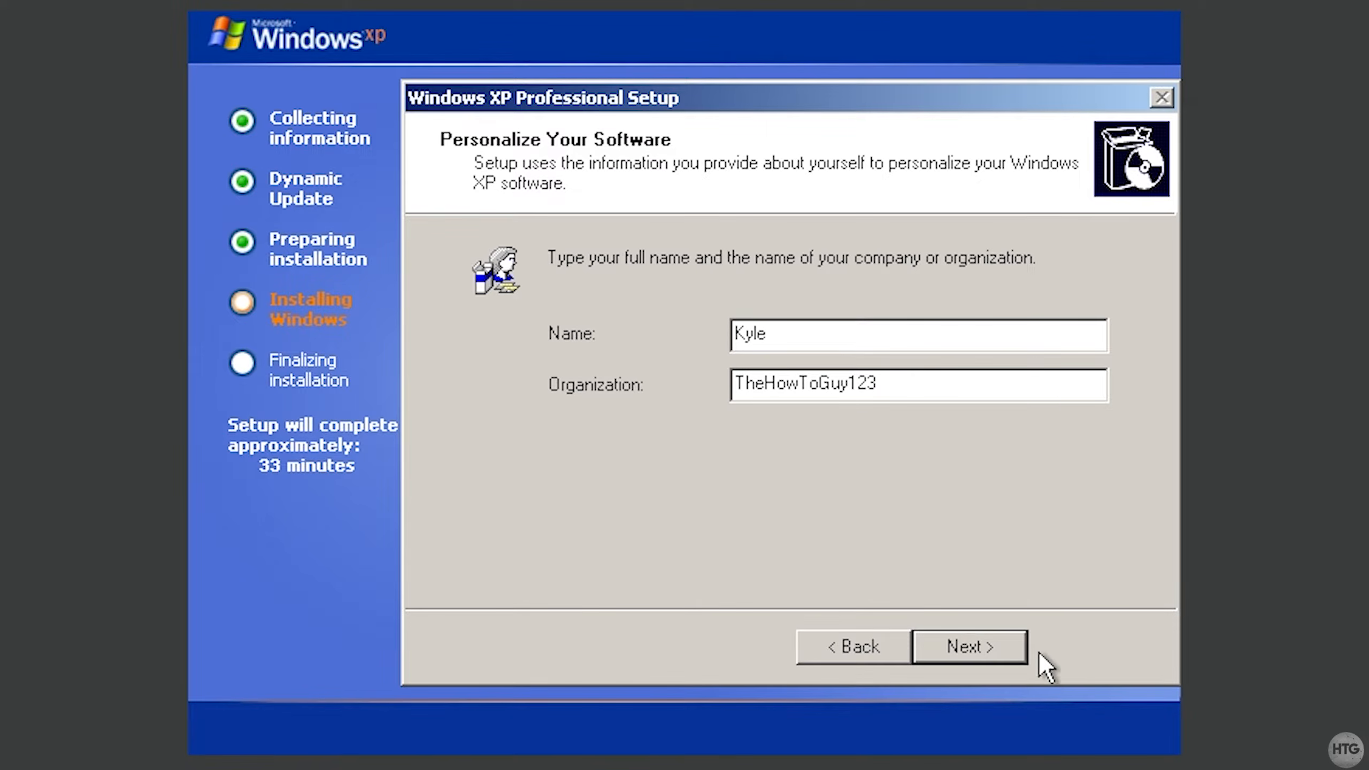
{"action": "left_click", "coordinate": [1012, 664]}
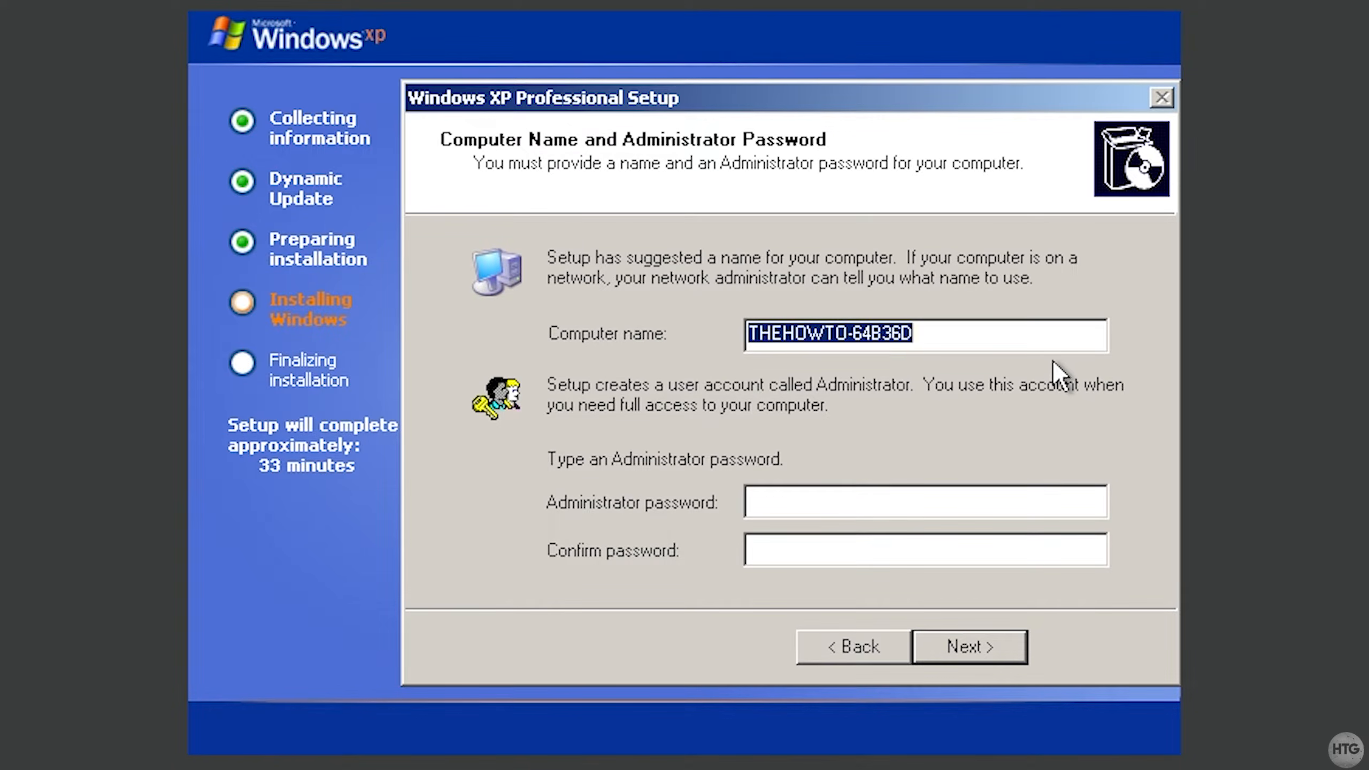
Keep the suggested computer name with a blank administrator password, and set the time zone to (GMT-05:00) Eastern Time (US & Canada).
{"action": "left_click", "coordinate": [960, 497]}
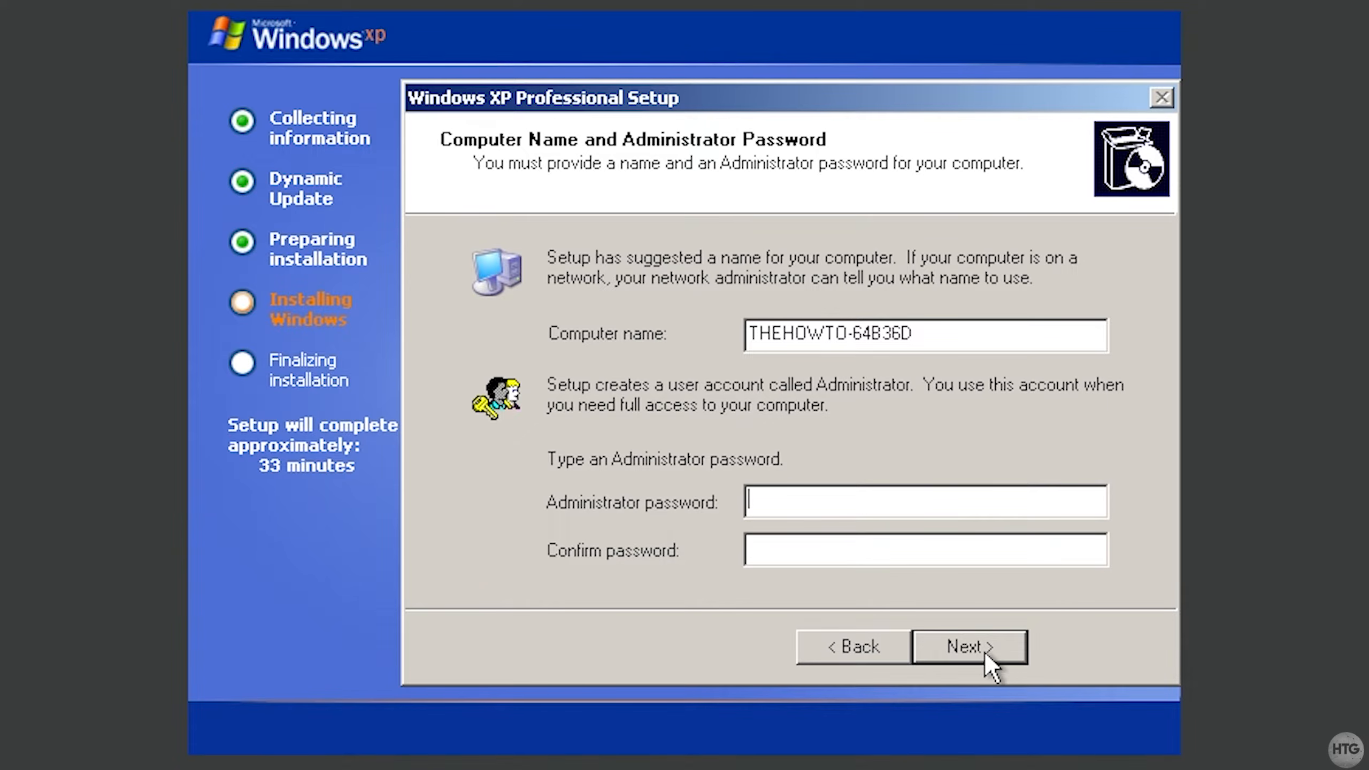
{"action": "left_click", "coordinate": [1011, 659]}
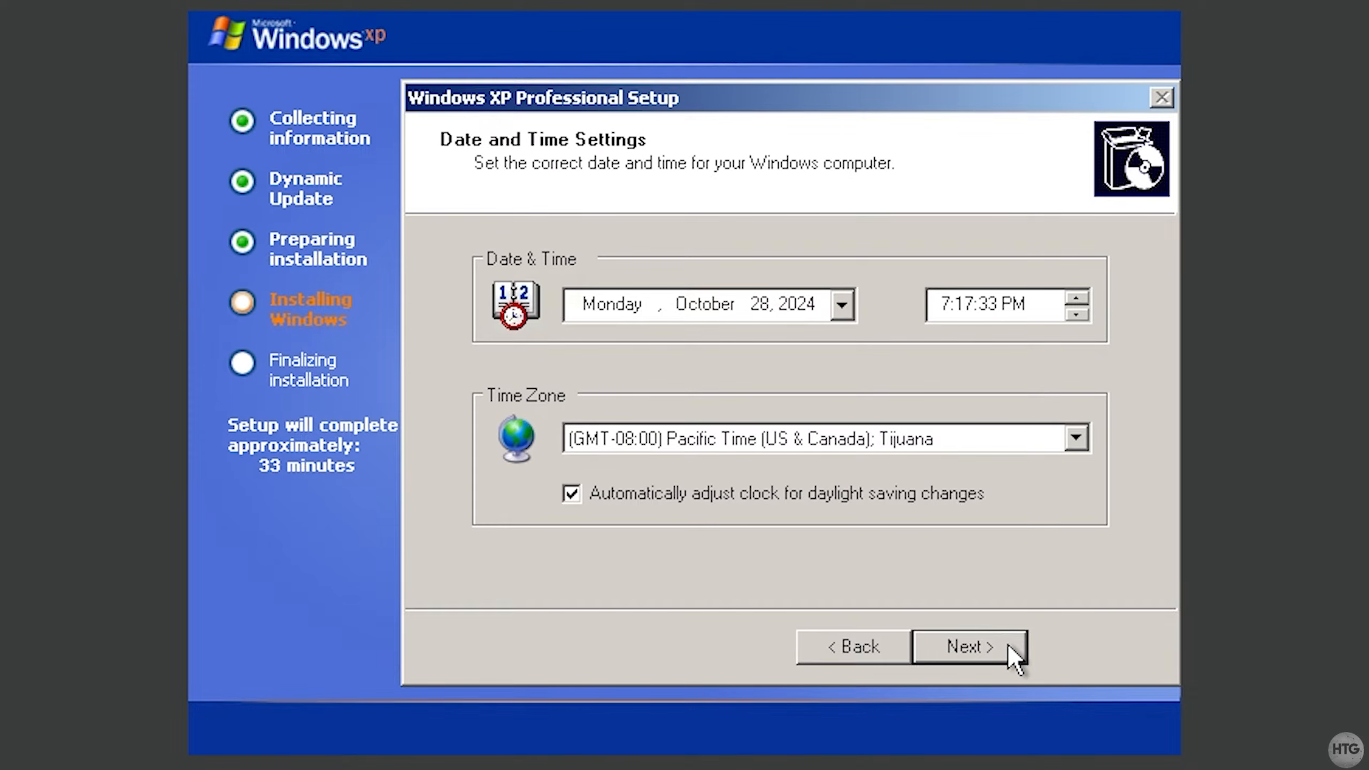
{"action": "left_click", "coordinate": [1078, 446]}
{"action": "left_click", "coordinate": [879, 195]}
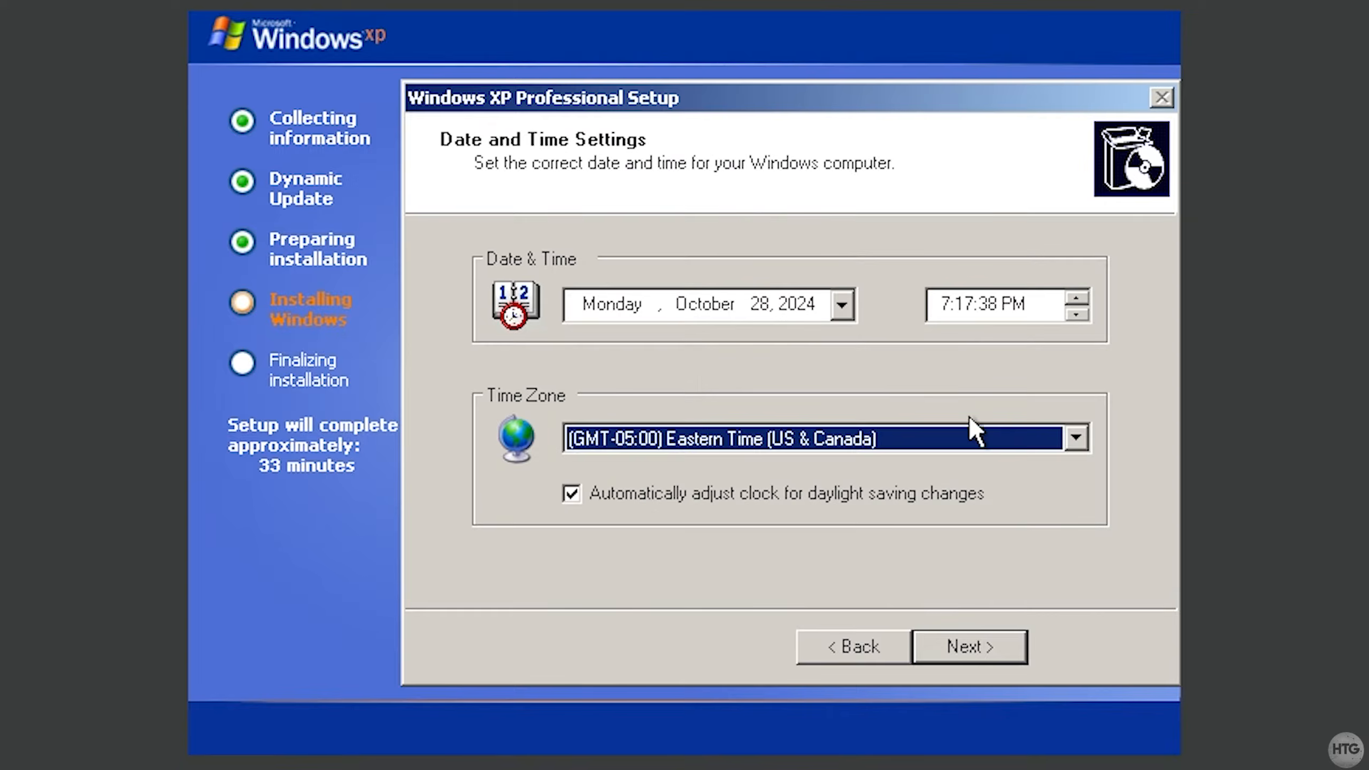
{"action": "left_click", "coordinate": [1005, 651]}
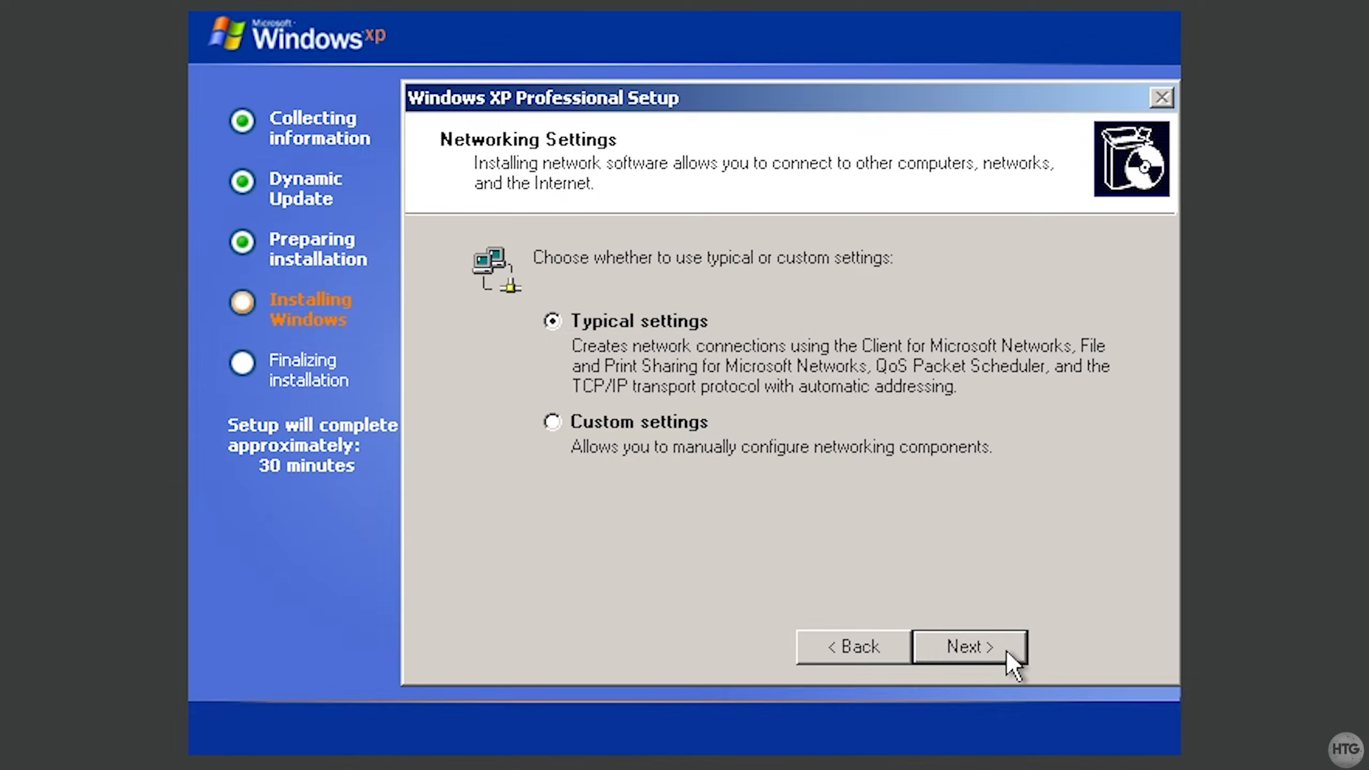
Keep typical networking settings with the workgroup WORKGROUP, and accept the automatic screen resolution adjustment.
{"action": "left_click", "coordinate": [1006, 650]}
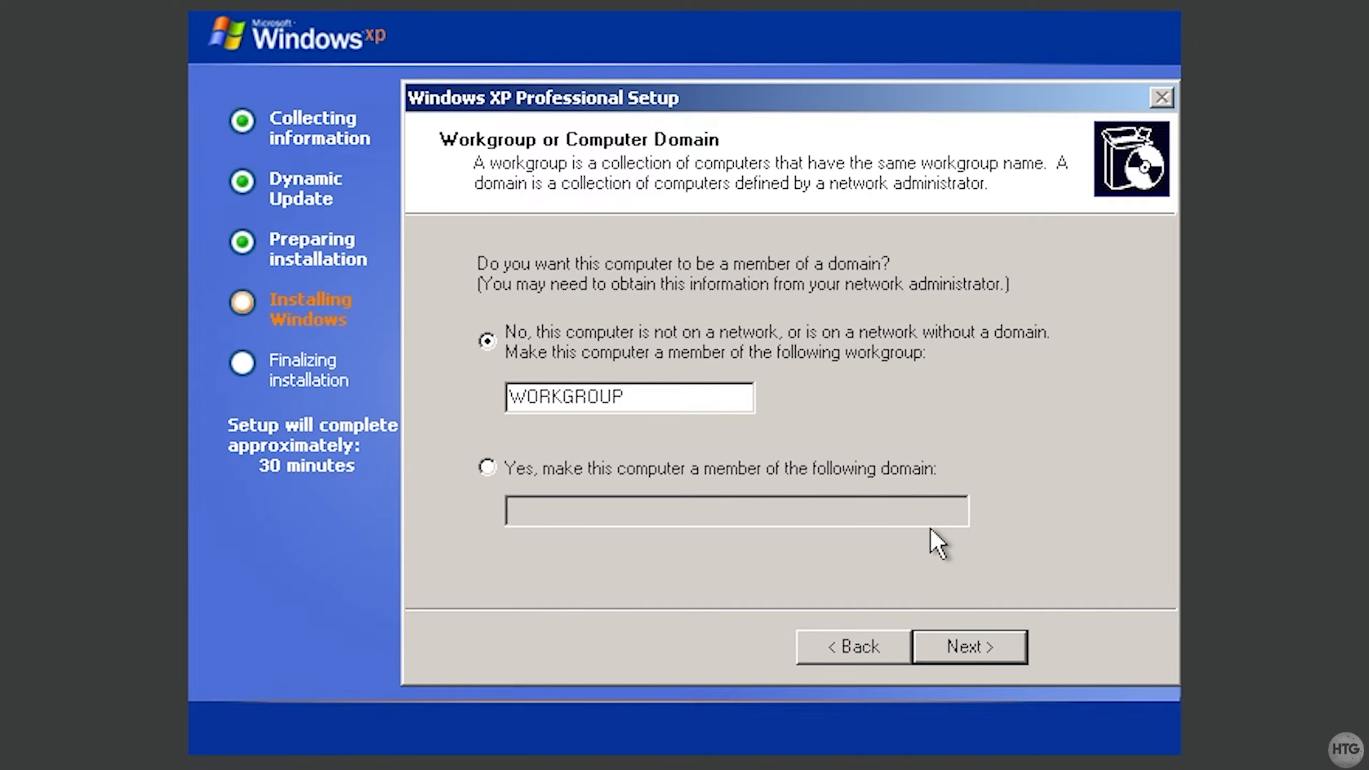
{"action": "left_click", "coordinate": [999, 648]}
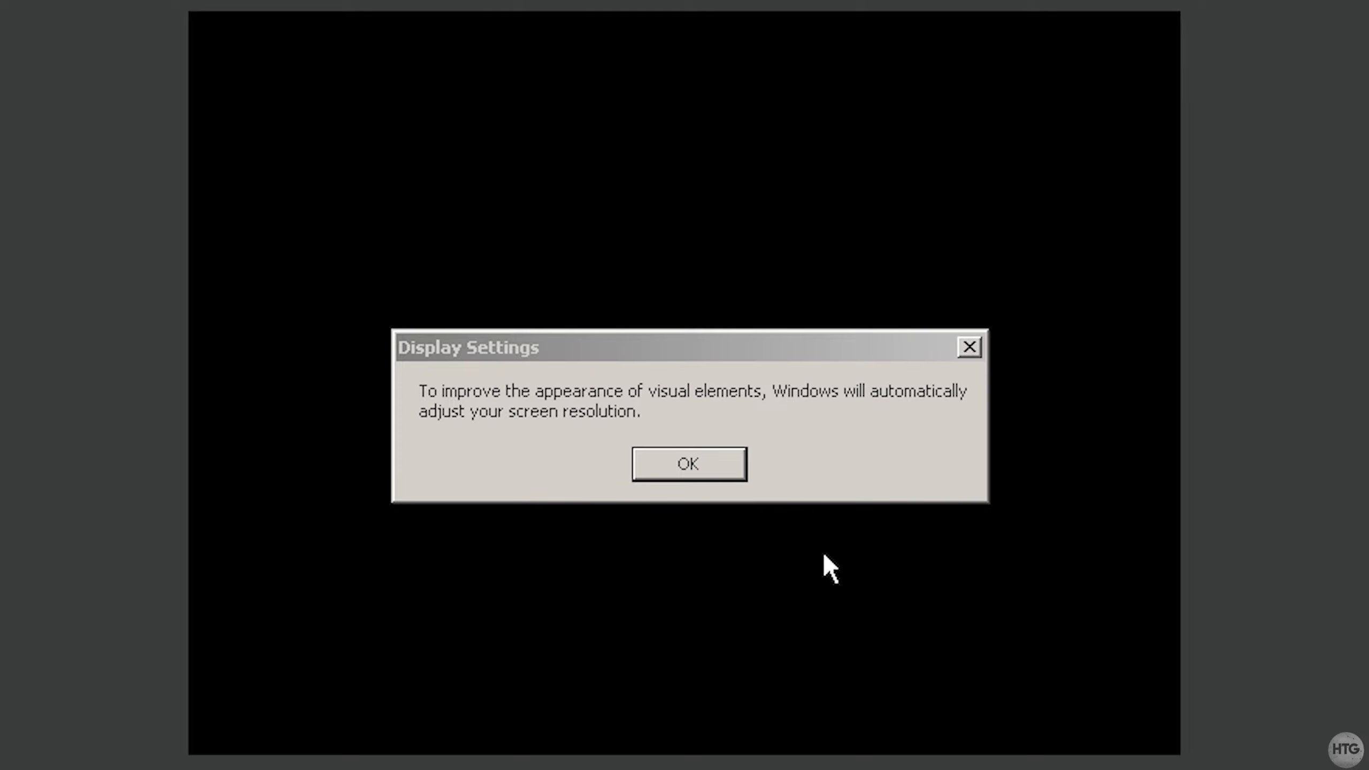
{"action": "left_click", "coordinate": [724, 467]}
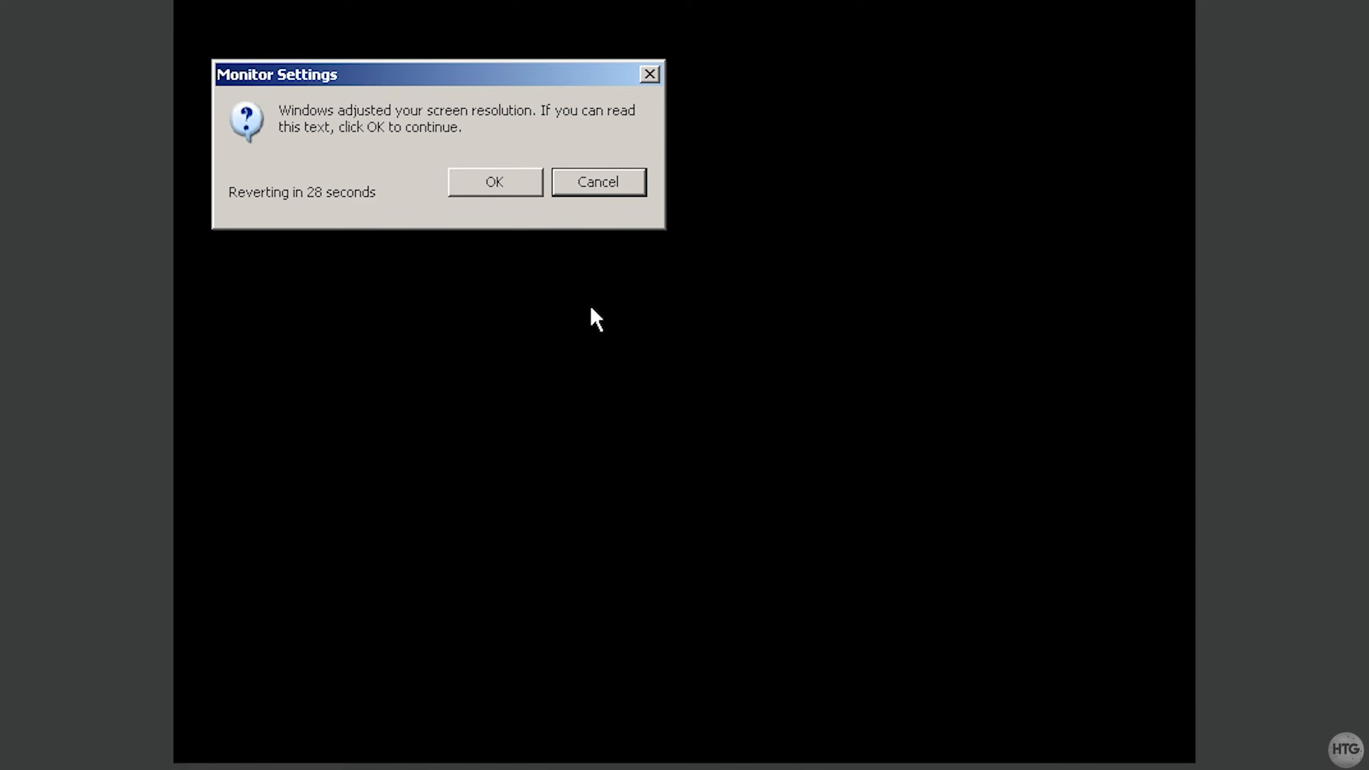
{"action": "left_click", "coordinate": [526, 185]}
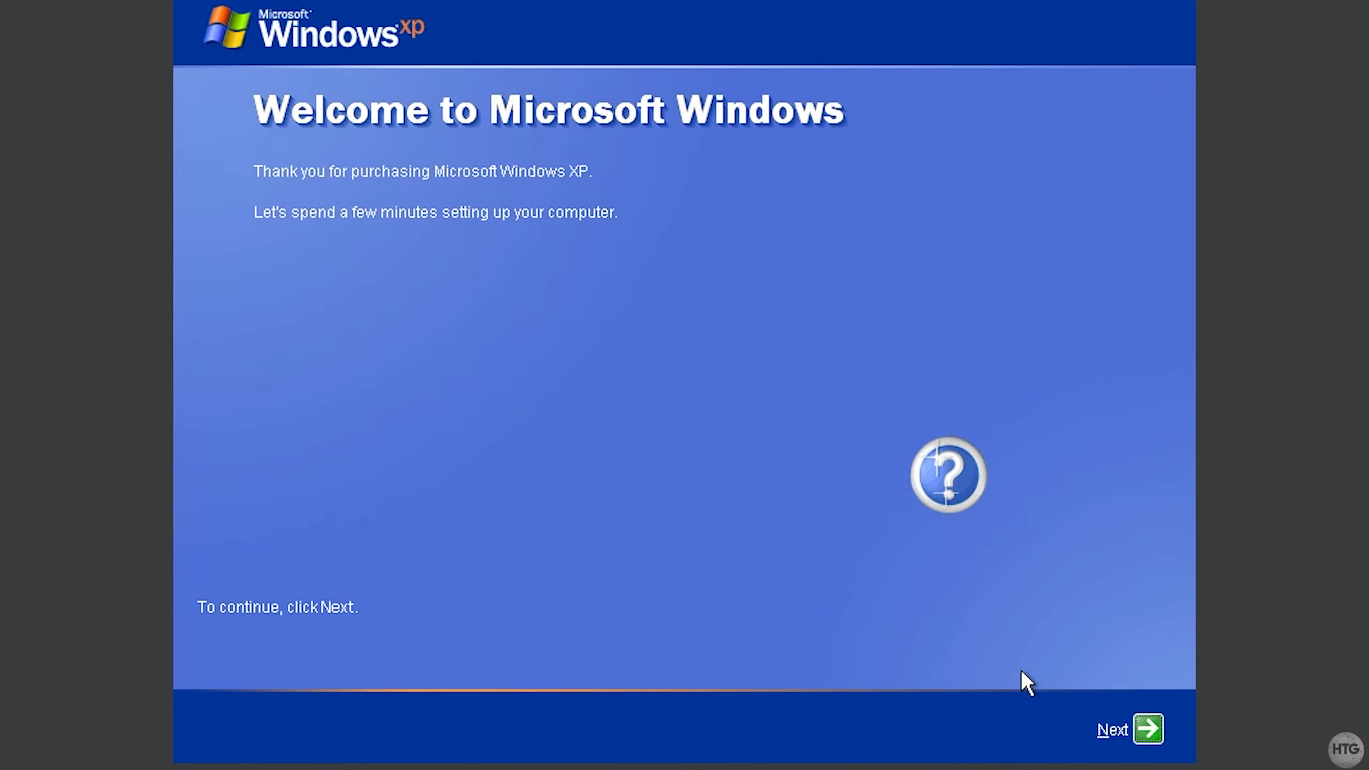
Turn on Automatic Updates and choose to connect to the Internet through a local area network or home network.
{"action": "left_click", "coordinate": [1148, 728]}
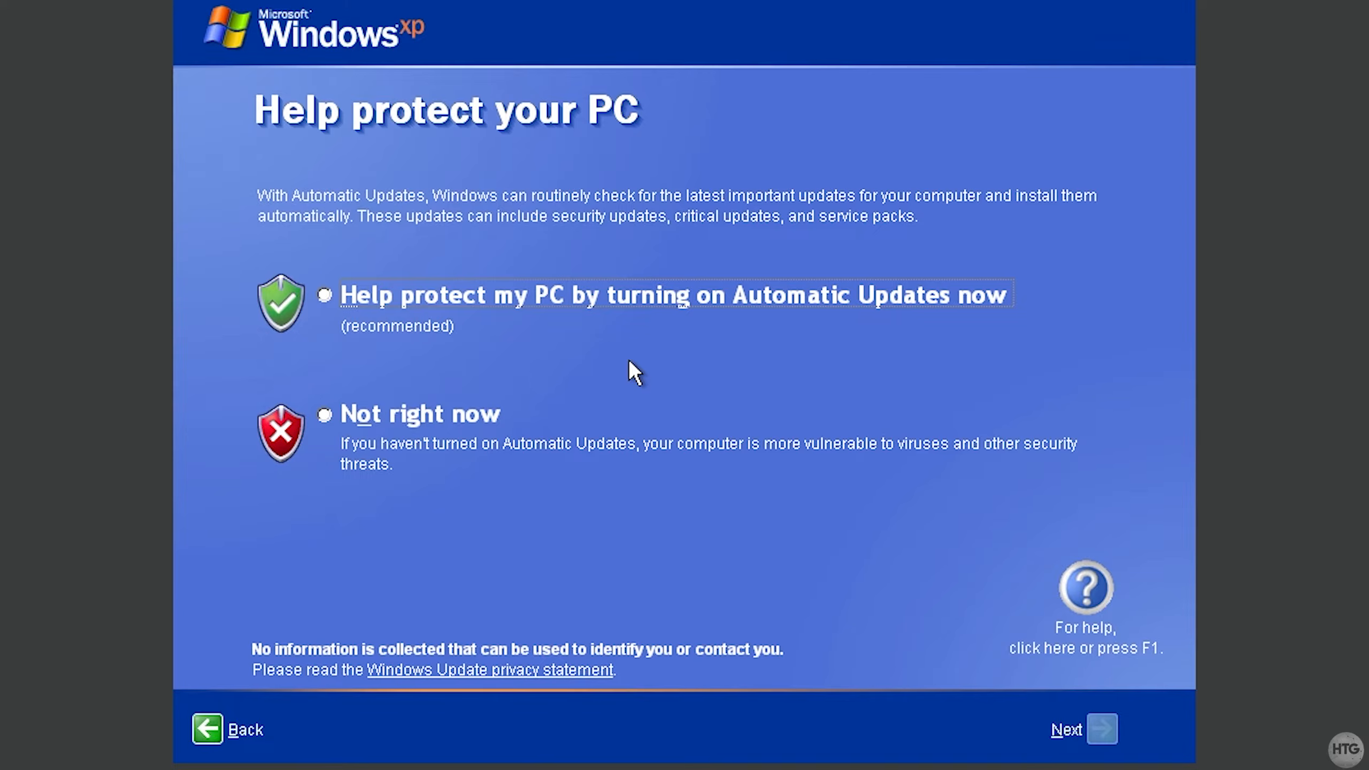
{"action": "left_click", "coordinate": [324, 295]}
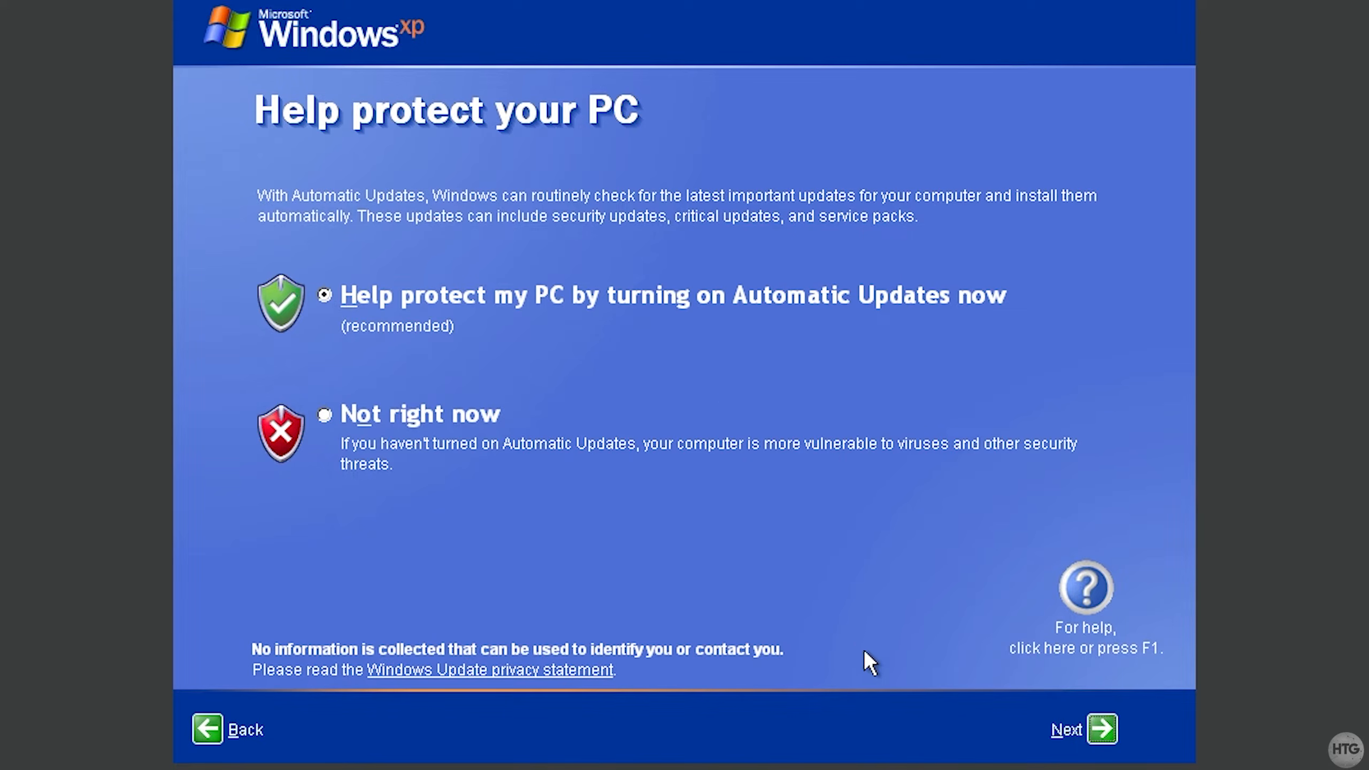
{"action": "left_click", "coordinate": [1103, 728]}
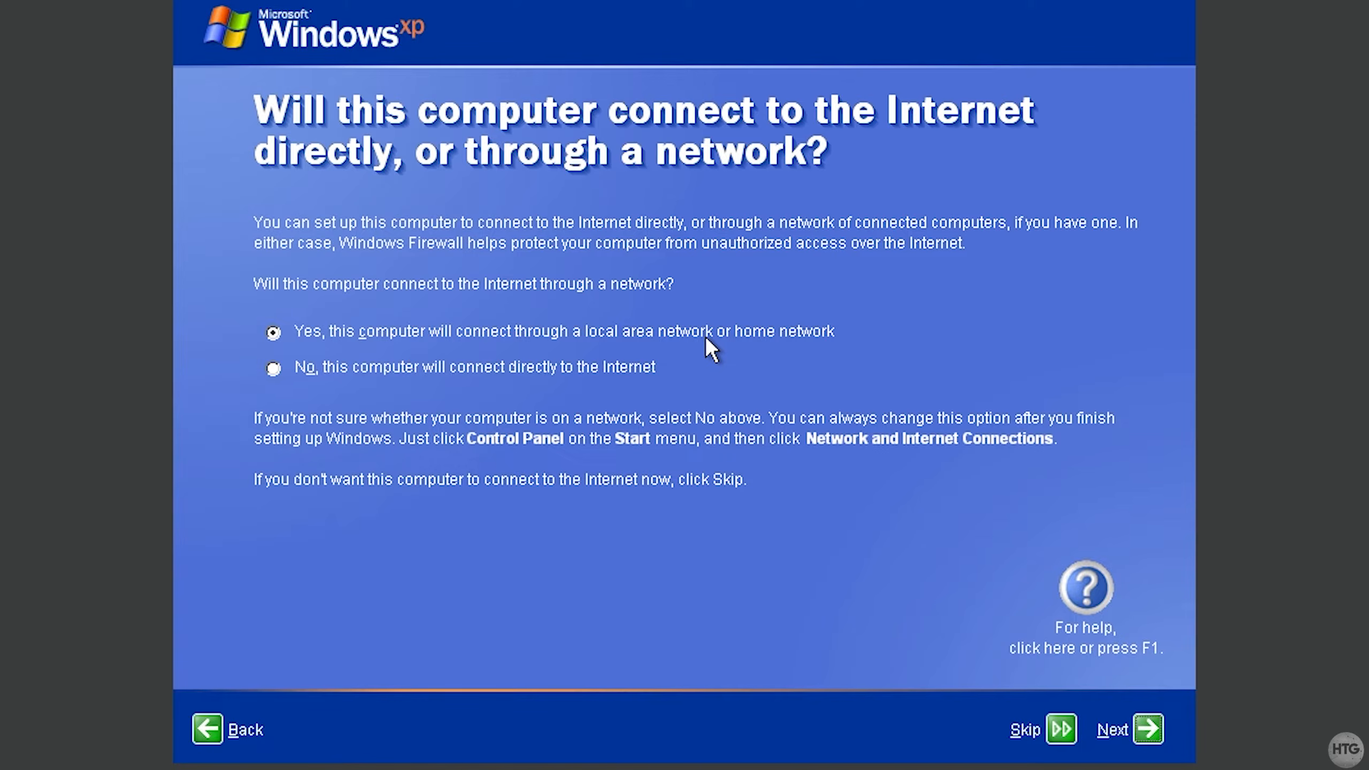
{"action": "left_click", "coordinate": [1142, 736]}
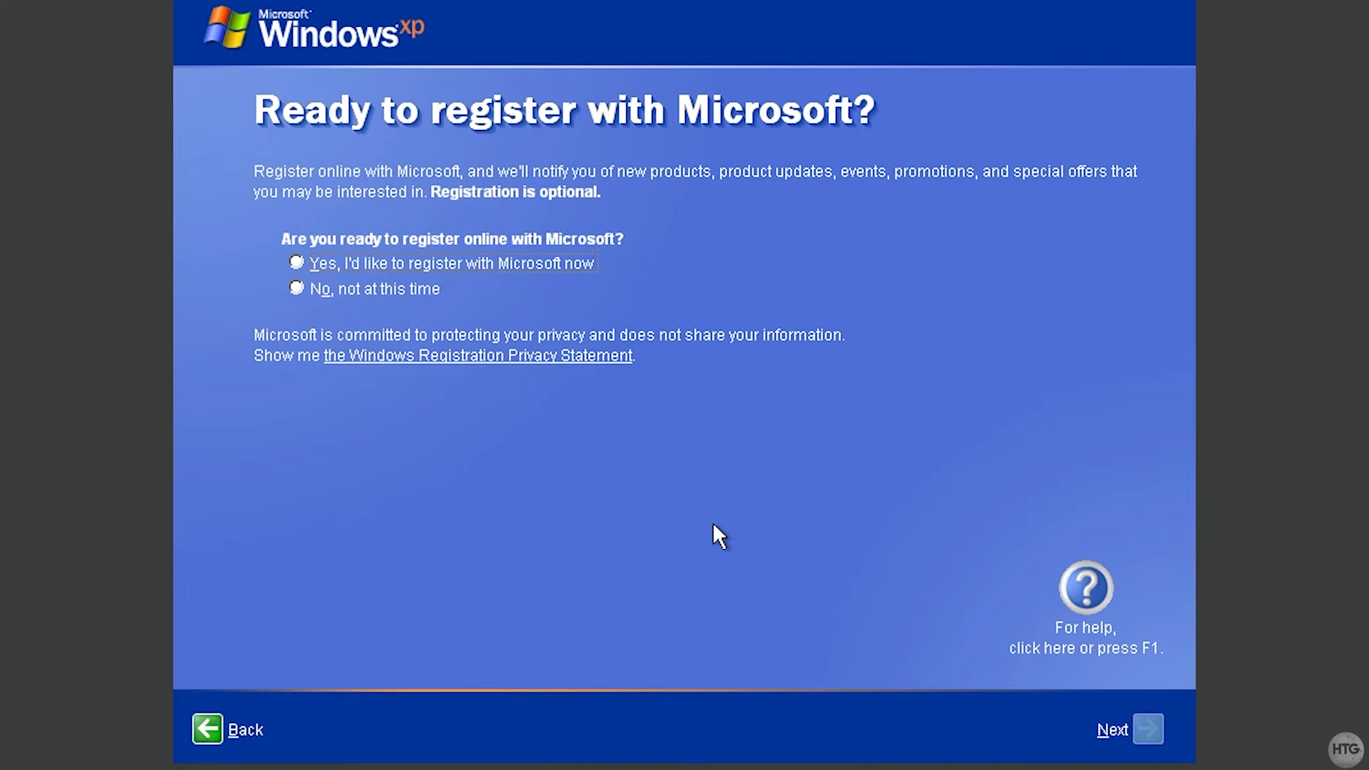
Decline online registration with Microsoft and finish the Windows setup with TheHowToGuy123 as the only user.
{"action": "left_click", "coordinate": [413, 291]}
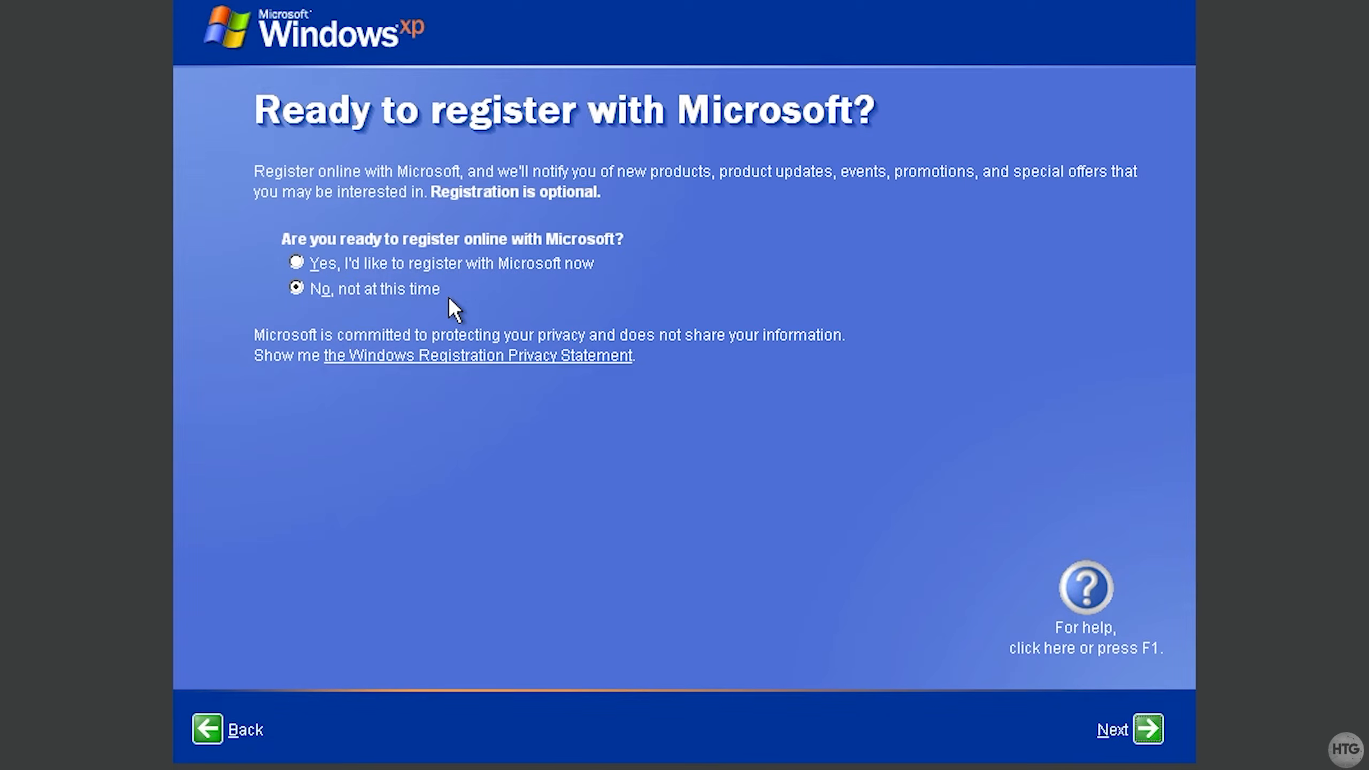
{"action": "left_click", "coordinate": [1145, 734]}
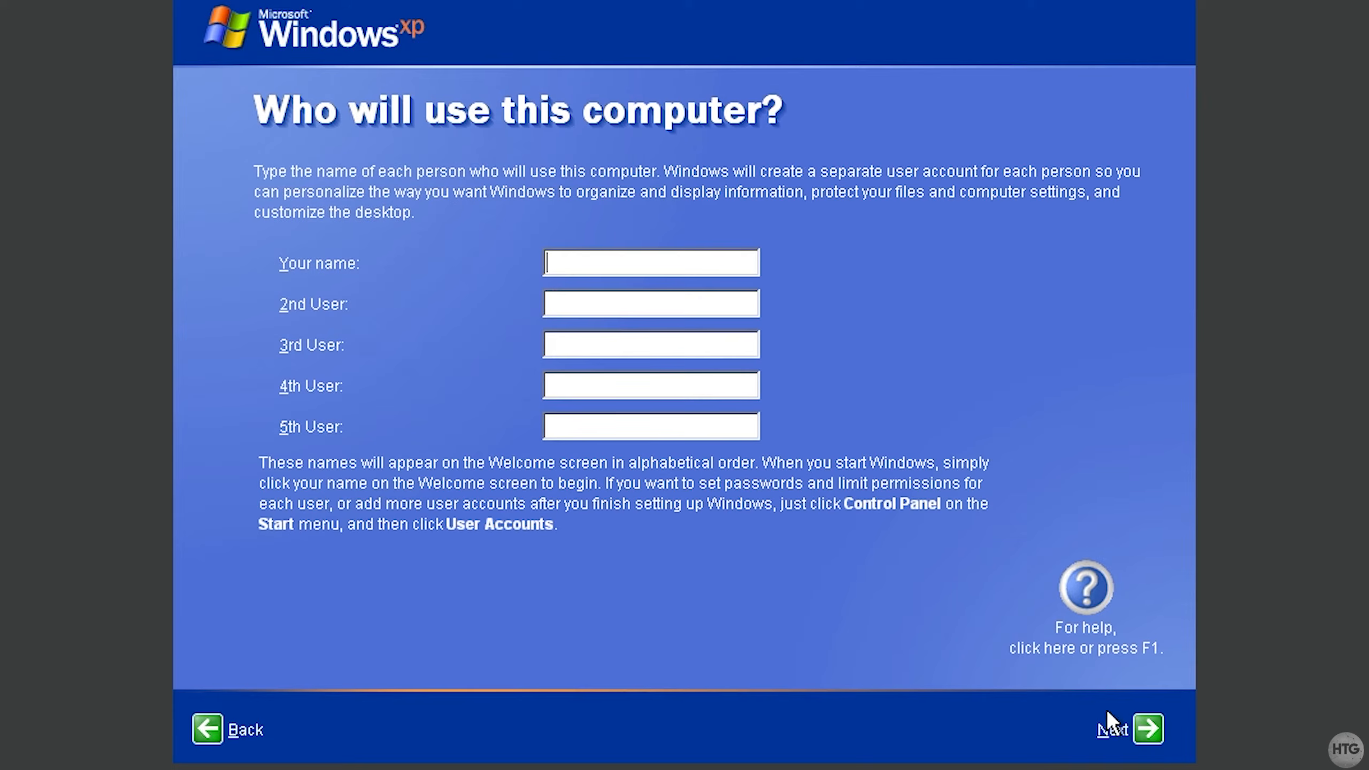
{"action": "type", "text": "TheHowToGuy123"}
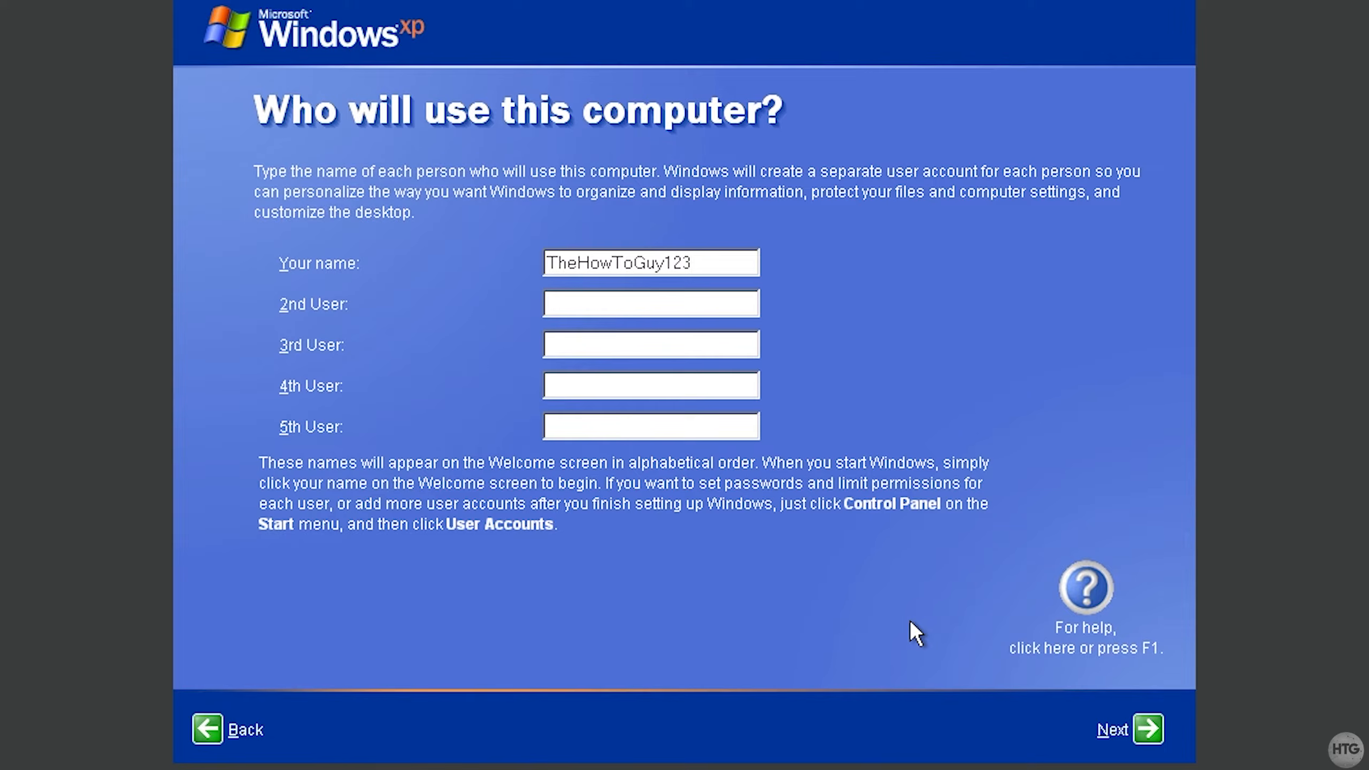
{"action": "left_click", "coordinate": [1143, 727]}
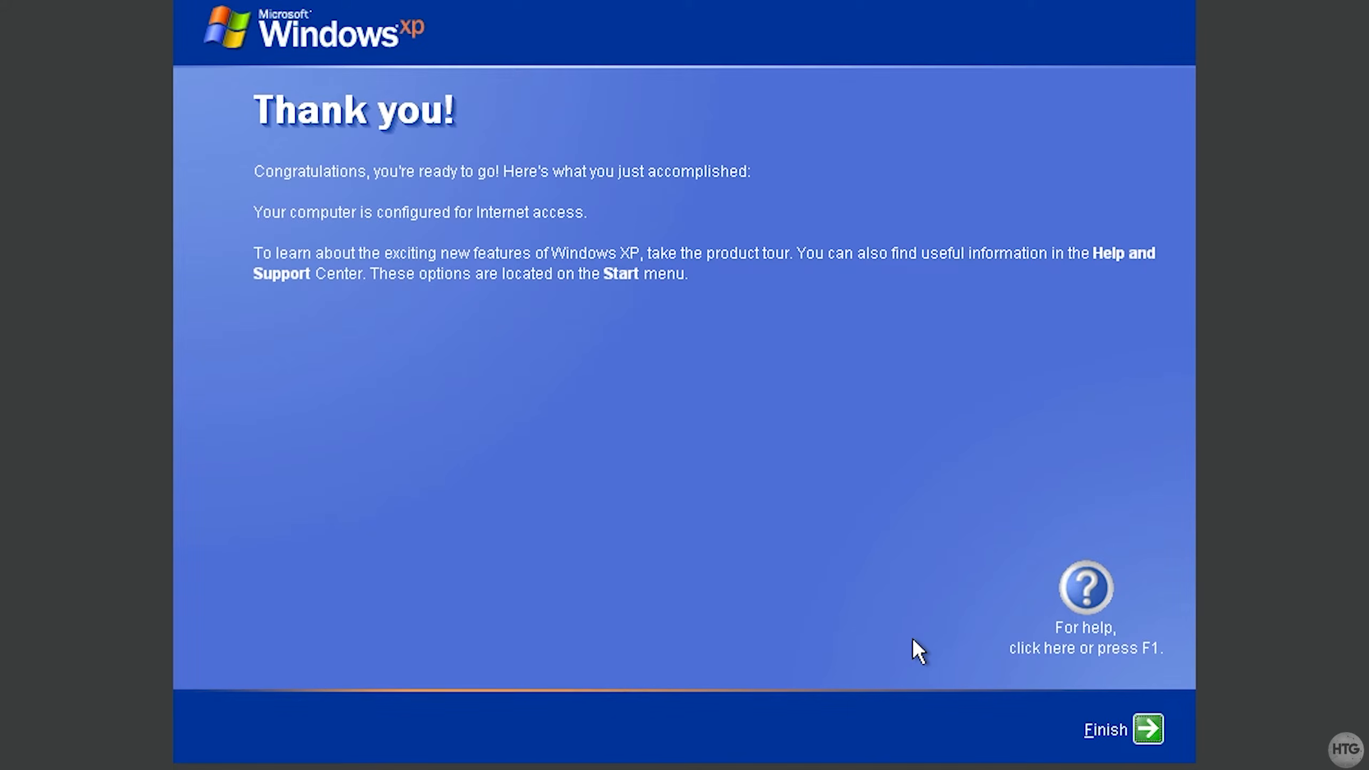
{"action": "left_click", "coordinate": [1150, 727]}
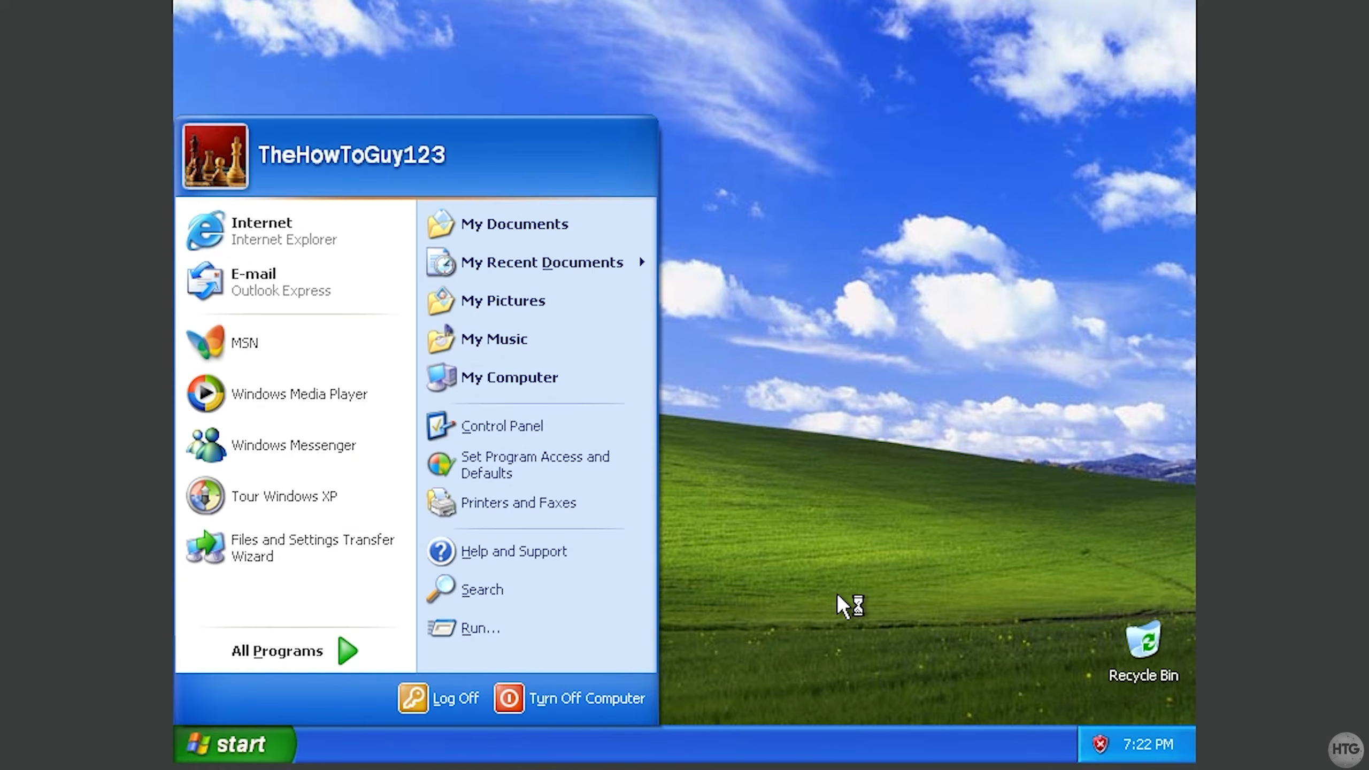
Insert the Guest Additions CD image into the running Windows XP virtual machine.
{"action": "left_click", "coordinate": [836, 594]}
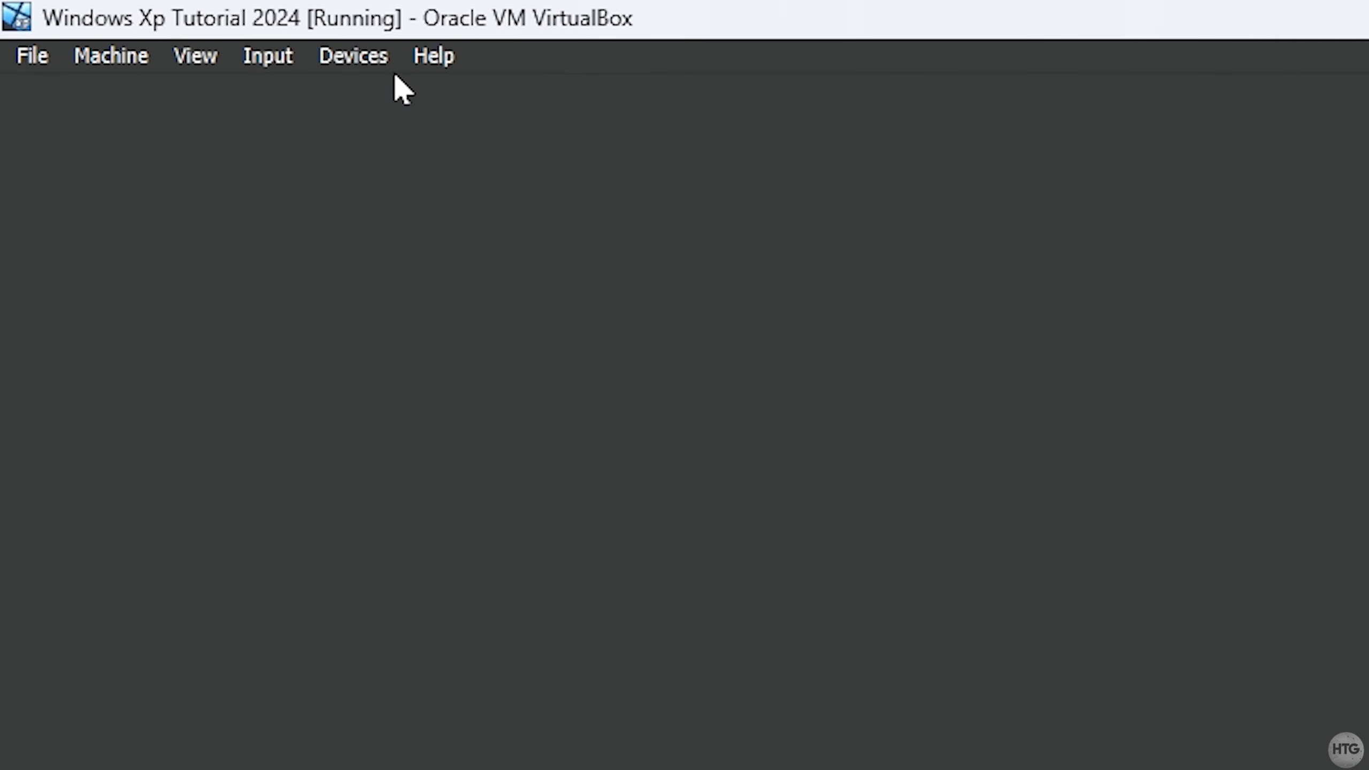
{"action": "left_click", "coordinate": [391, 68]}
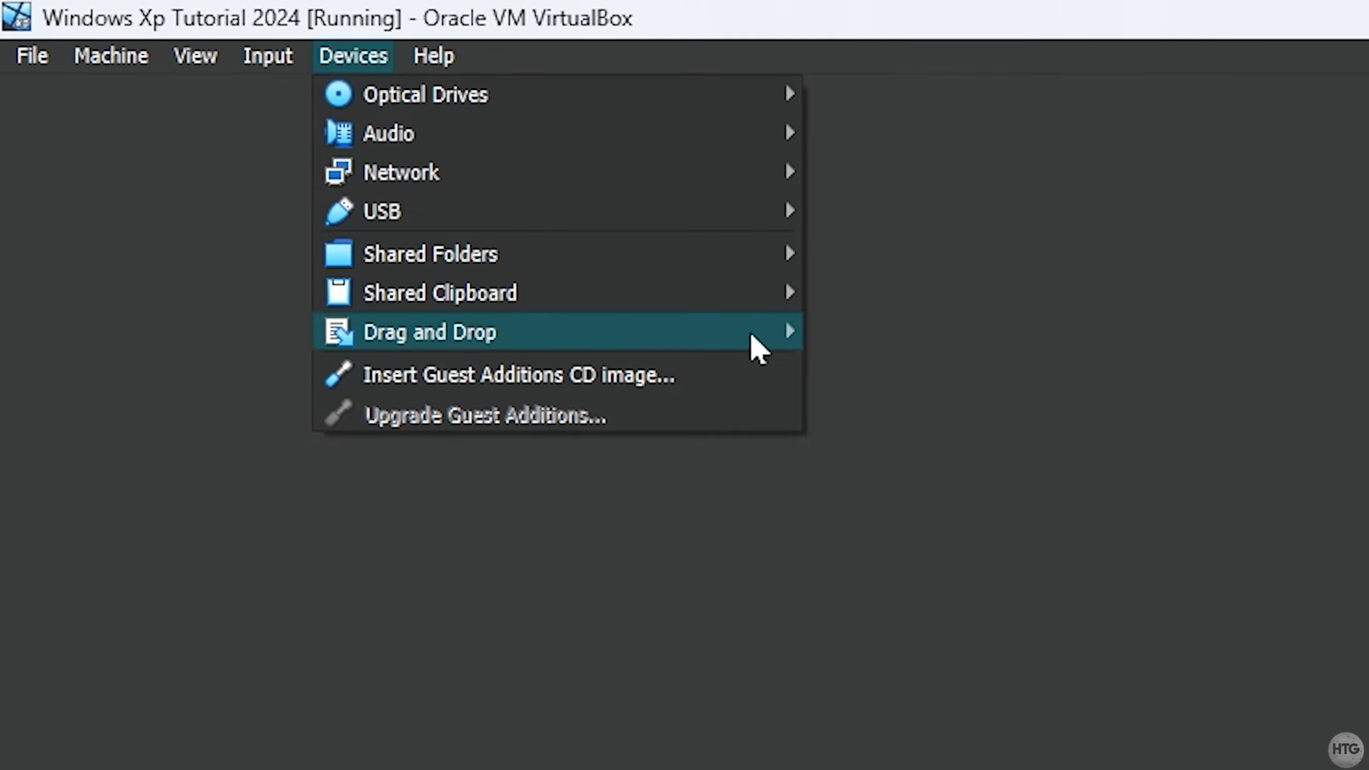
{"action": "left_click", "coordinate": [774, 389]}
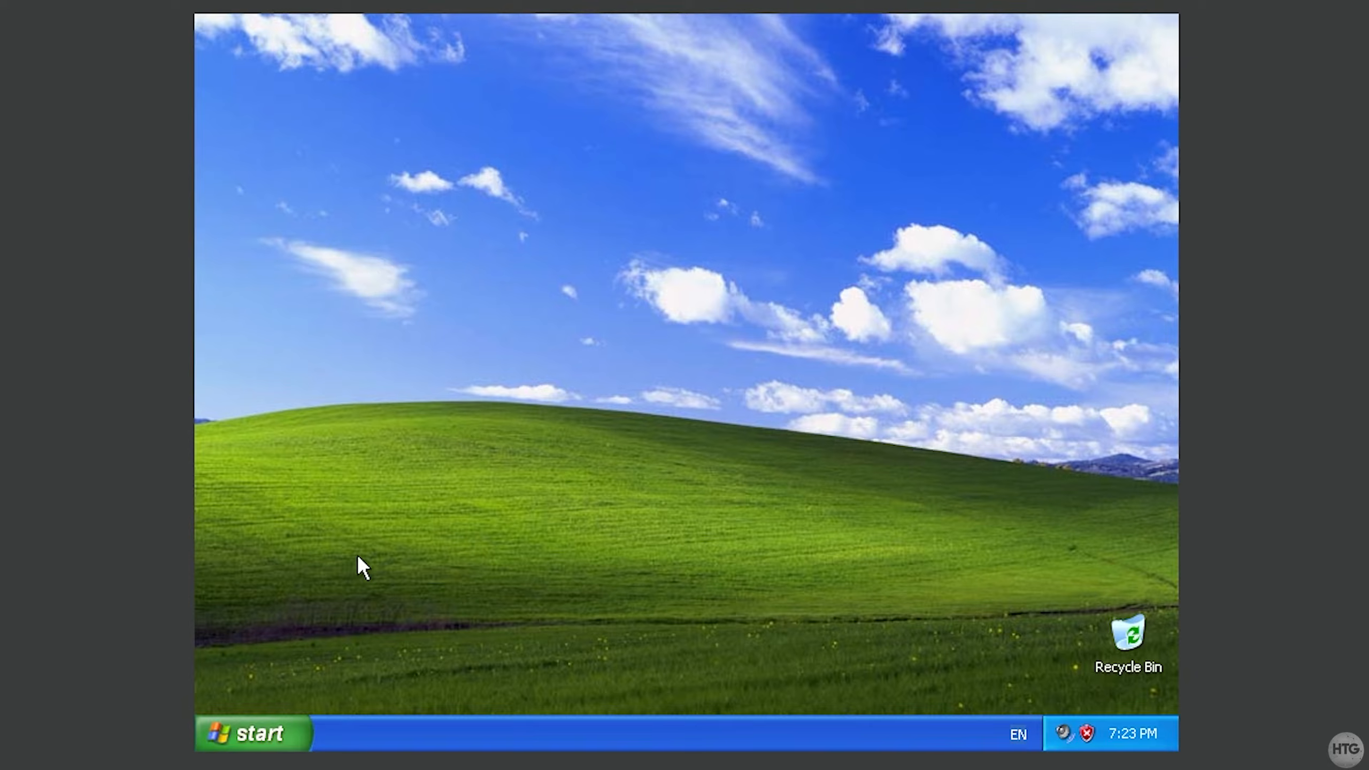
Open My Computer in the guest and launch the VirtualBox Guest Additions installer from drive D:.
{"action": "left_click", "coordinate": [254, 733]}
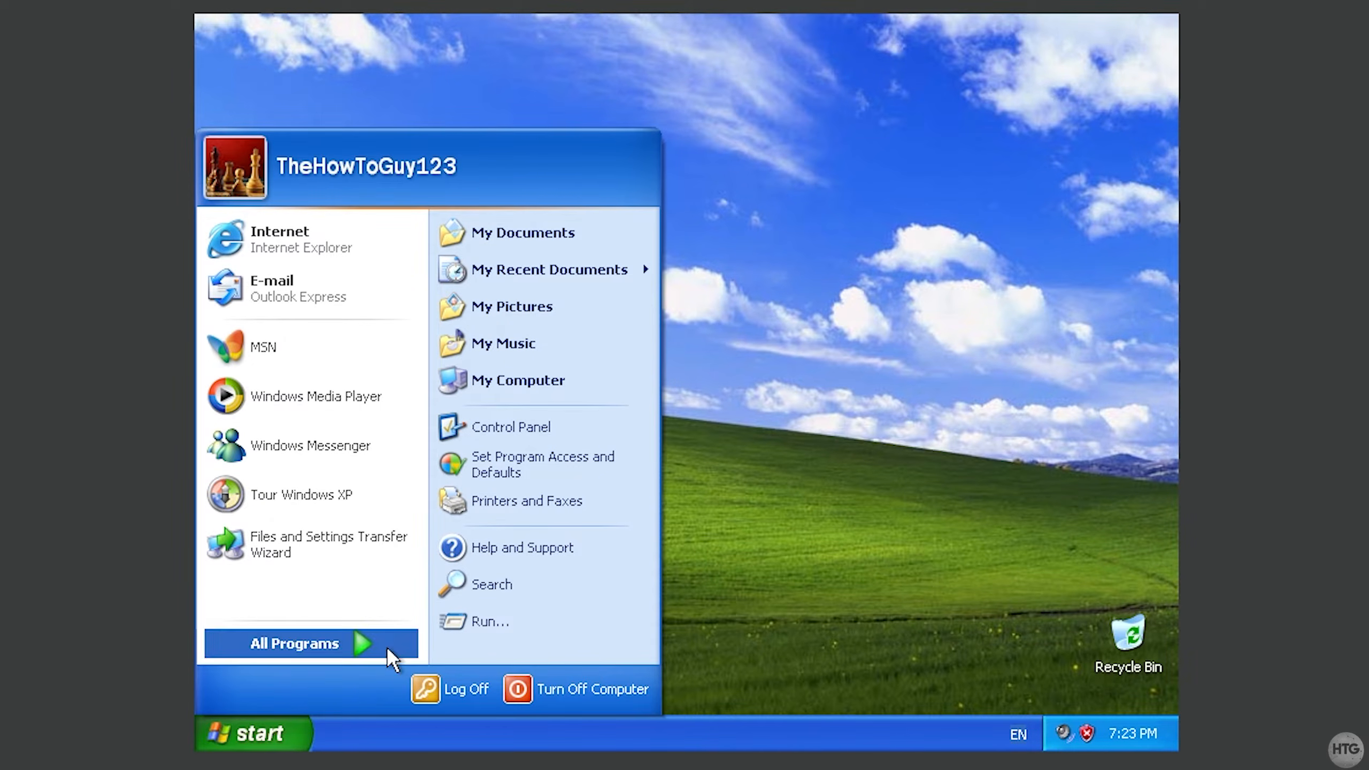
{"action": "left_click", "coordinate": [599, 379]}
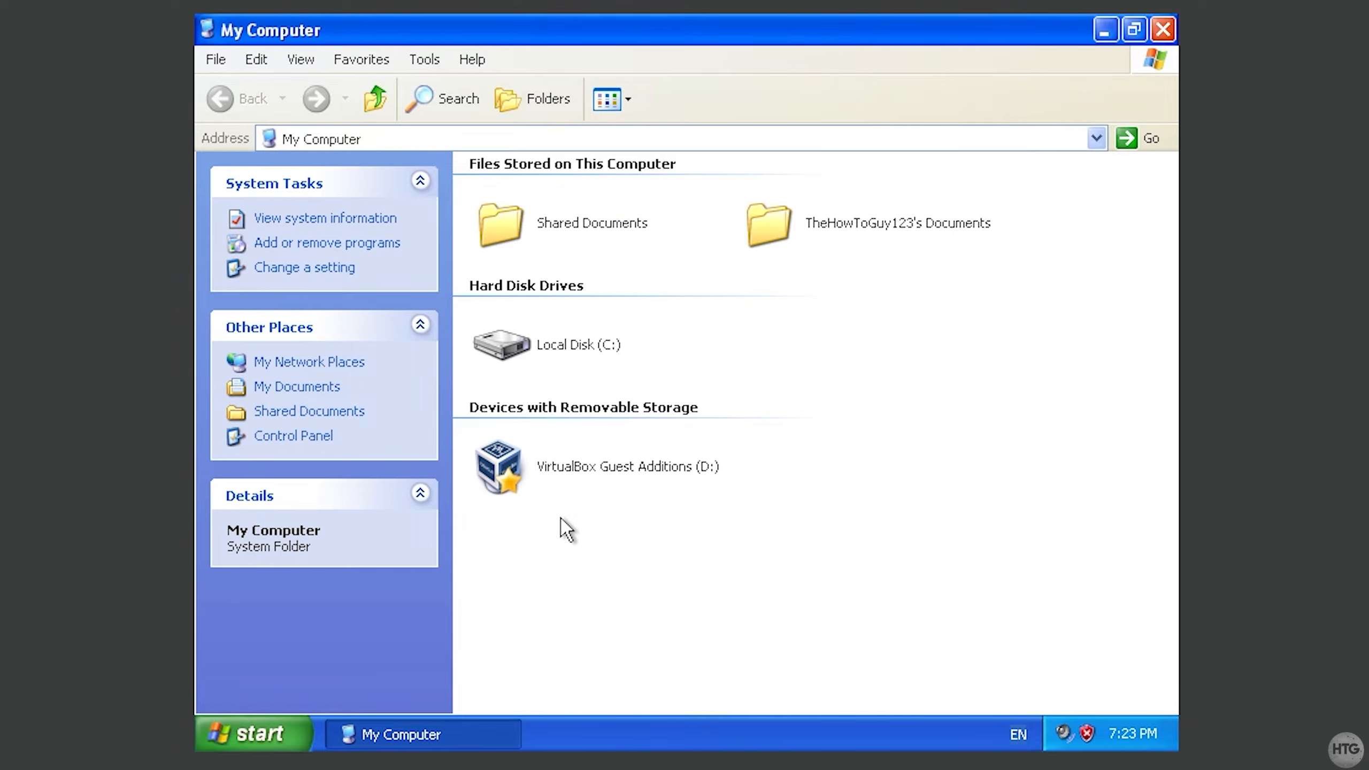
{"action": "left_click", "coordinate": [589, 471]}
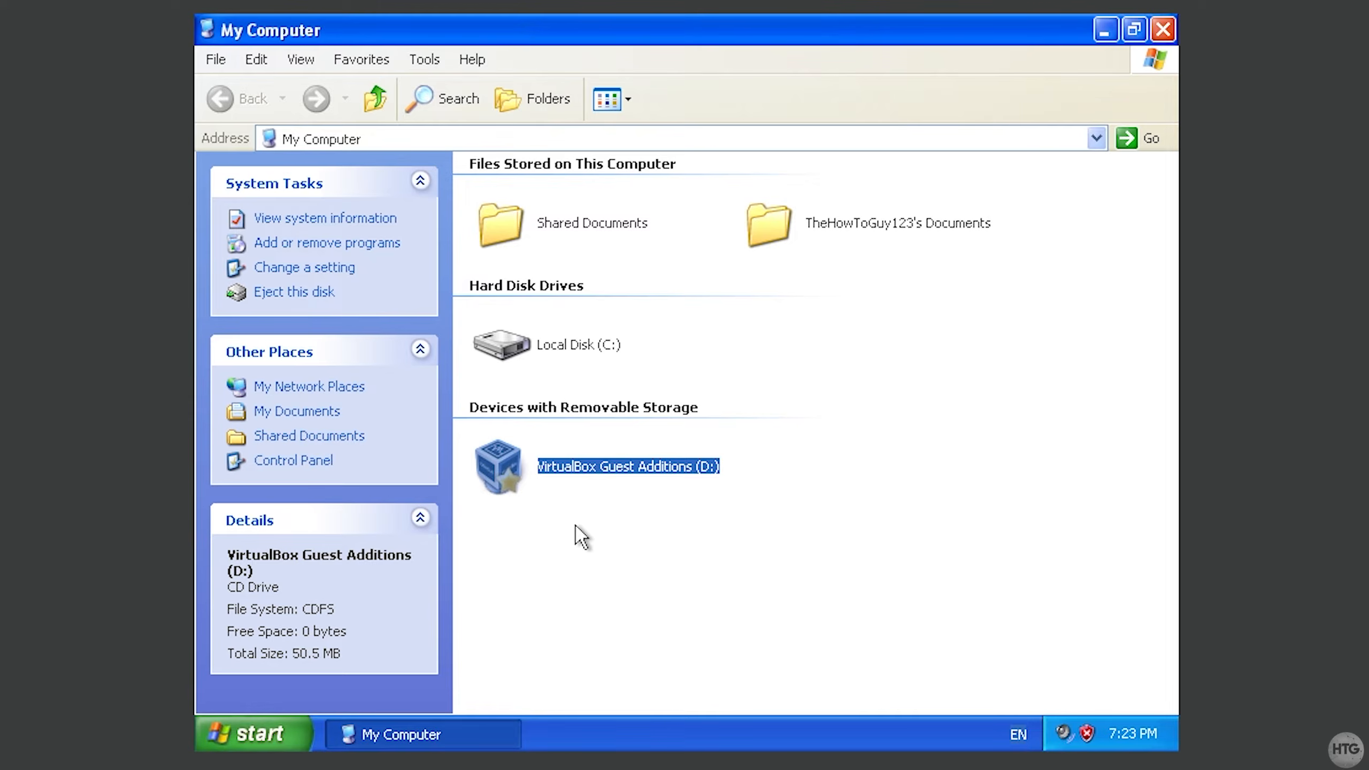
{"action": "double_click", "coordinate": [596, 466]}
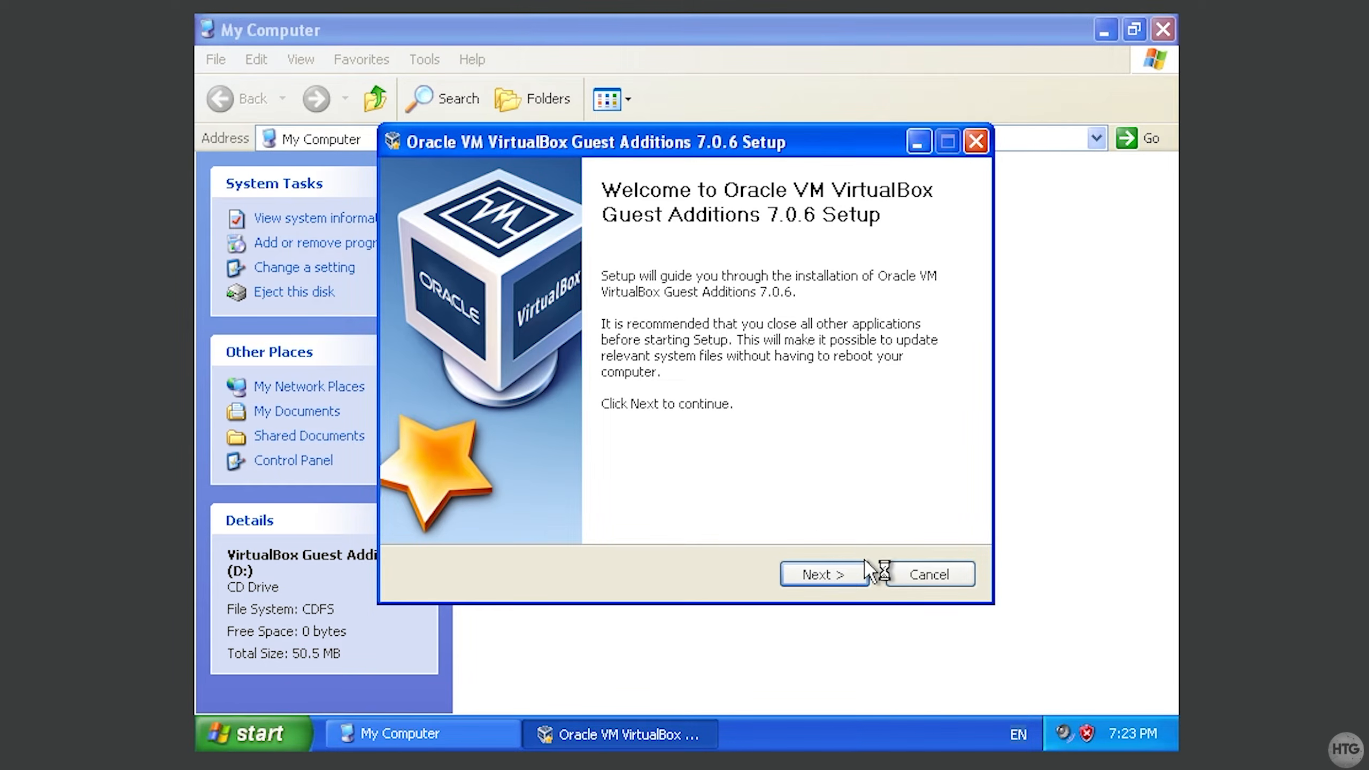
Install Guest Additions 7.0.6 with the default destination folder and components, and finish with Reboot now.
{"action": "left_click", "coordinate": [865, 578]}
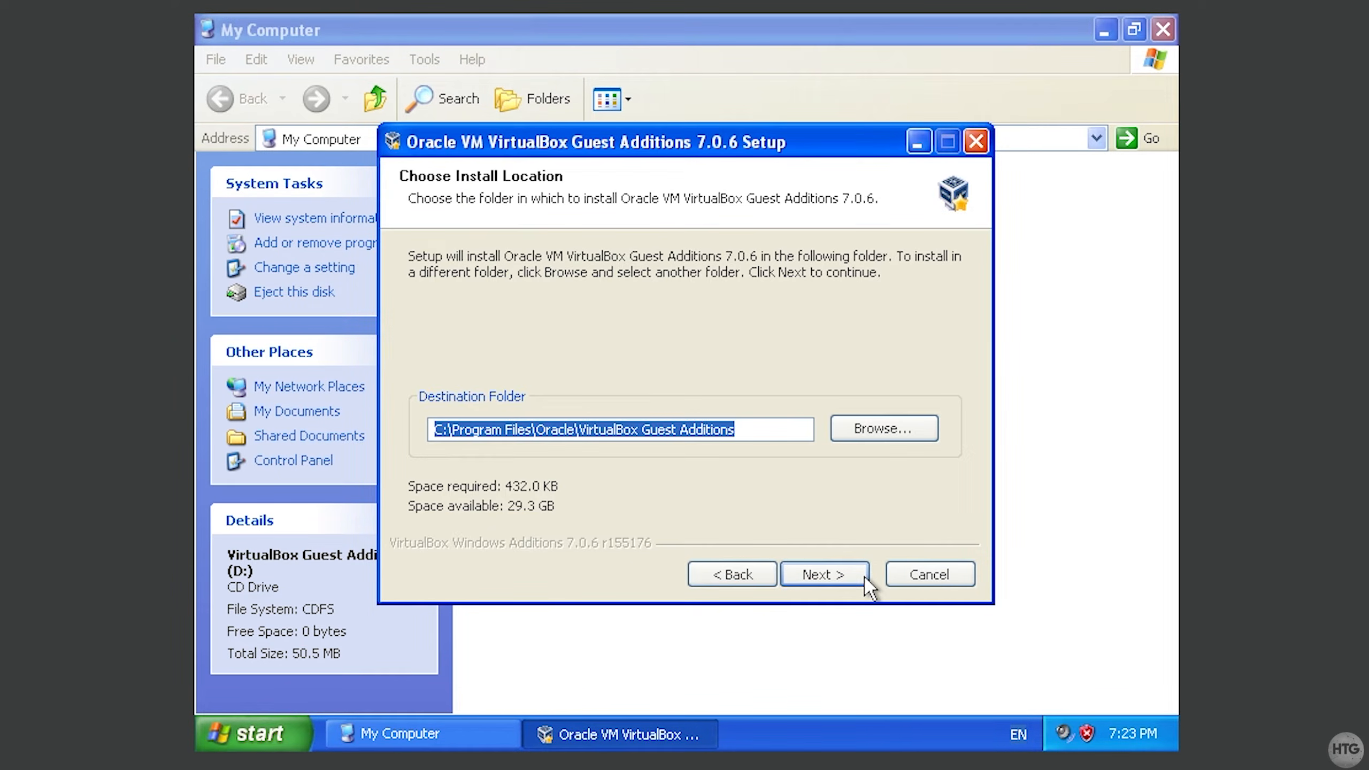
{"action": "left_click", "coordinate": [865, 578]}
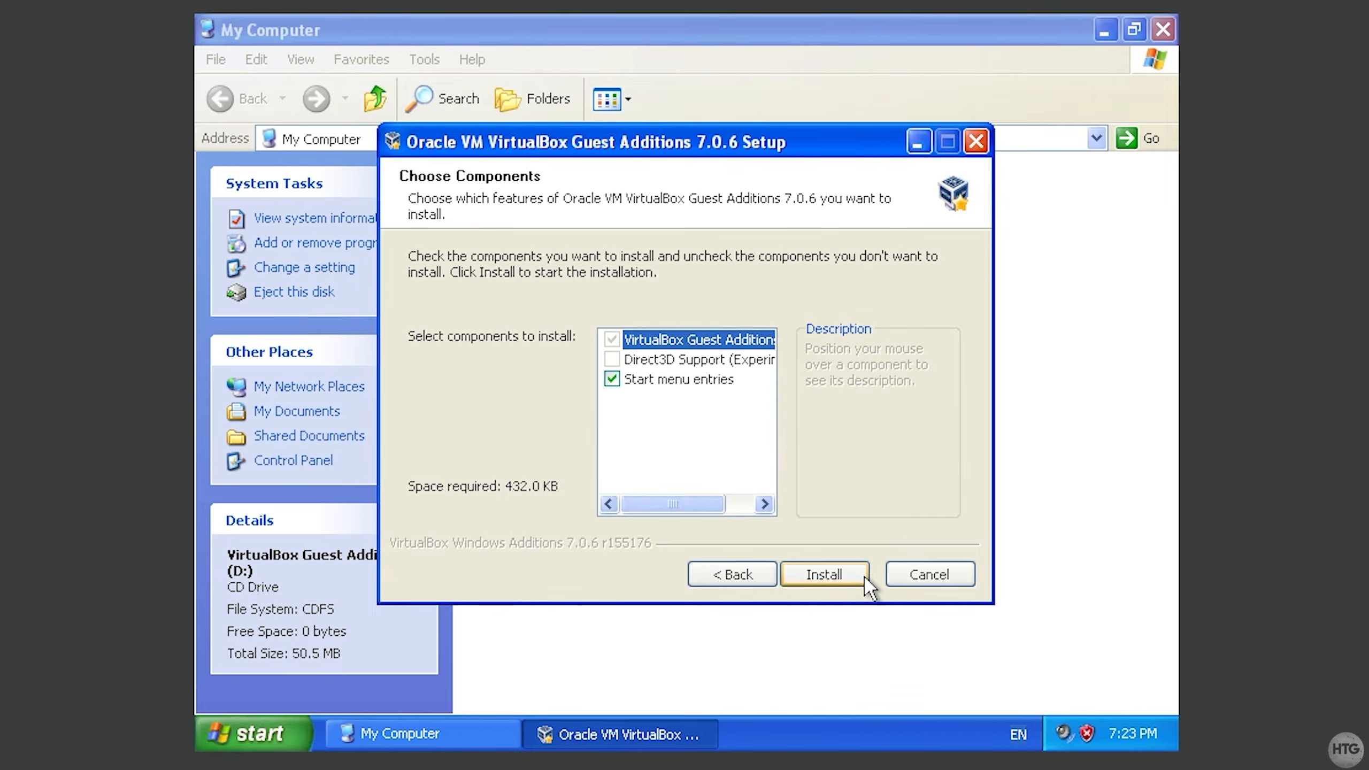
{"action": "left_click", "coordinate": [865, 578]}
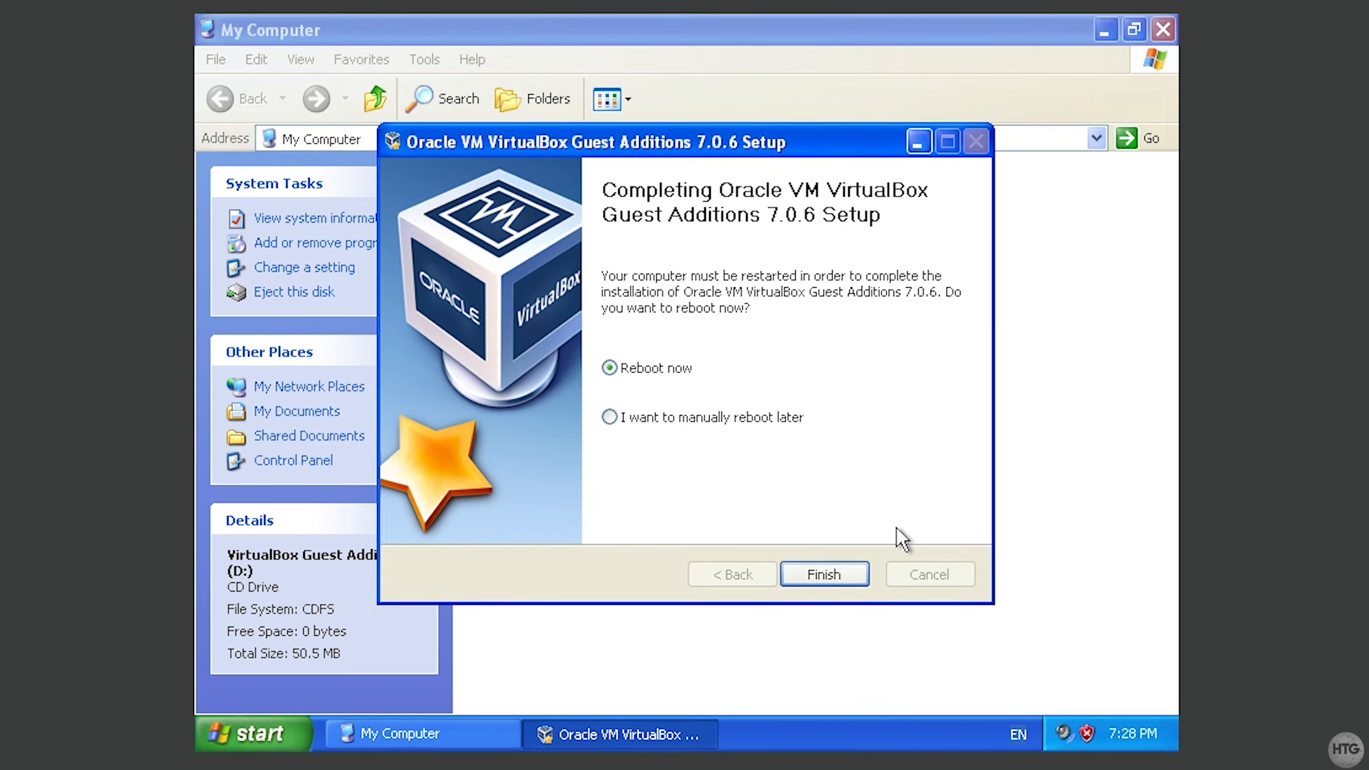
{"action": "left_click", "coordinate": [858, 580]}
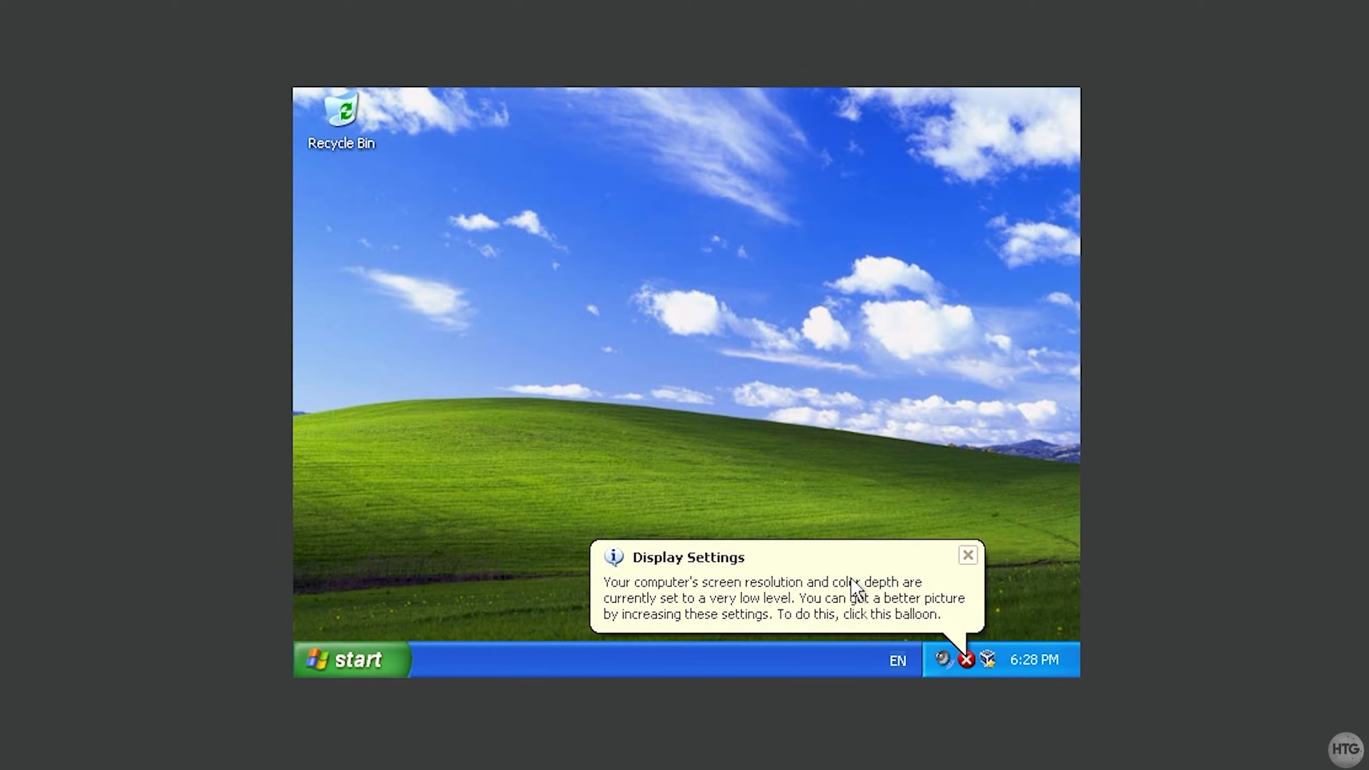
Dismiss the Display Settings notification and switch the virtual machine to full-screen mode.
{"action": "left_click", "coordinate": [968, 557]}
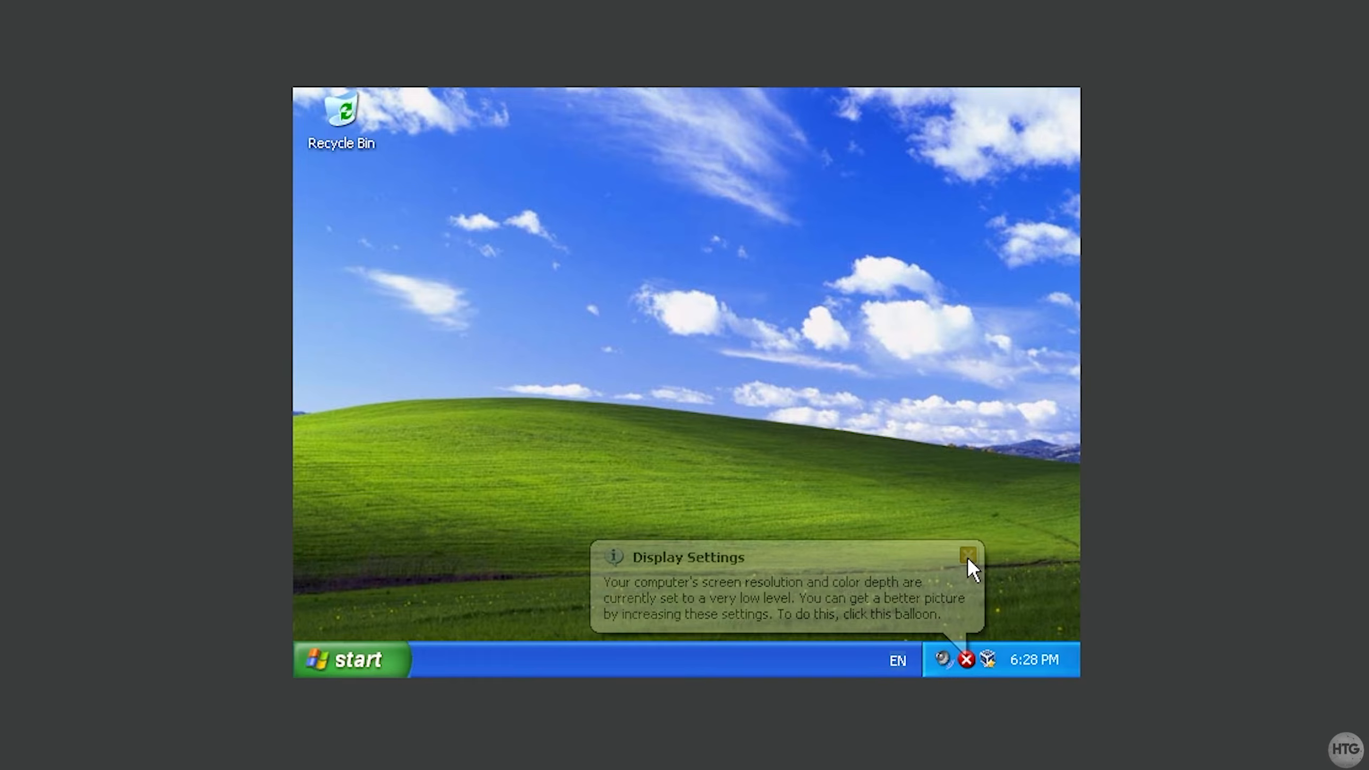
{"action": "left_click", "coordinate": [950, 558]}
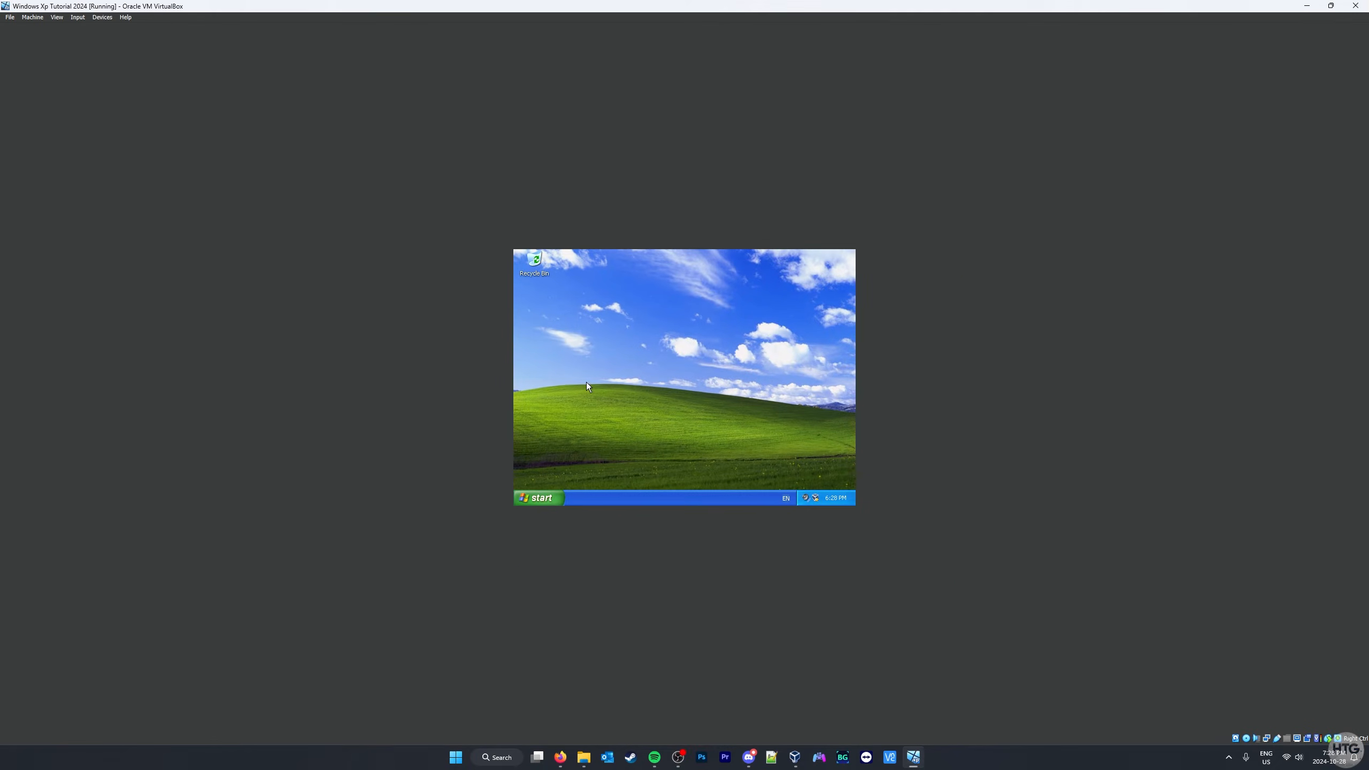
{"action": "left_click", "coordinate": [60, 19]}
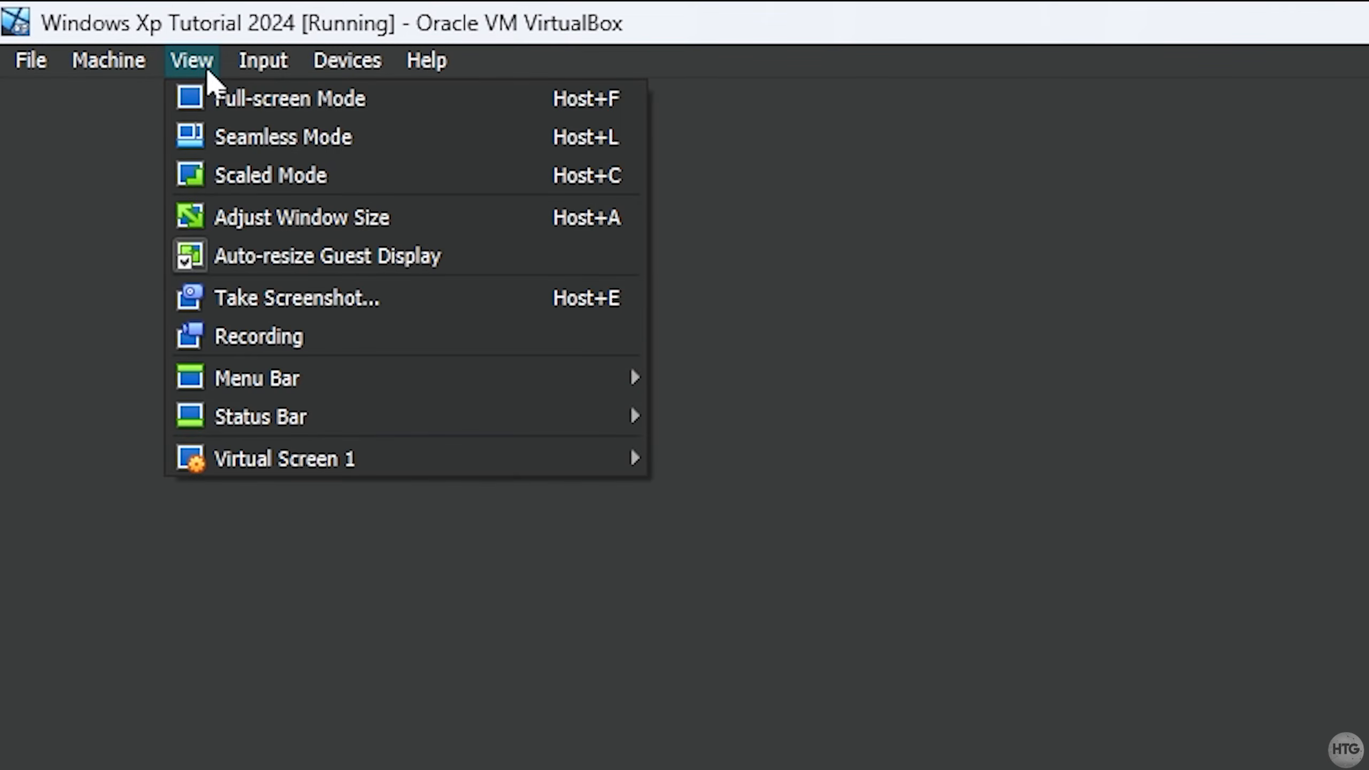
{"action": "left_click", "coordinate": [477, 100]}
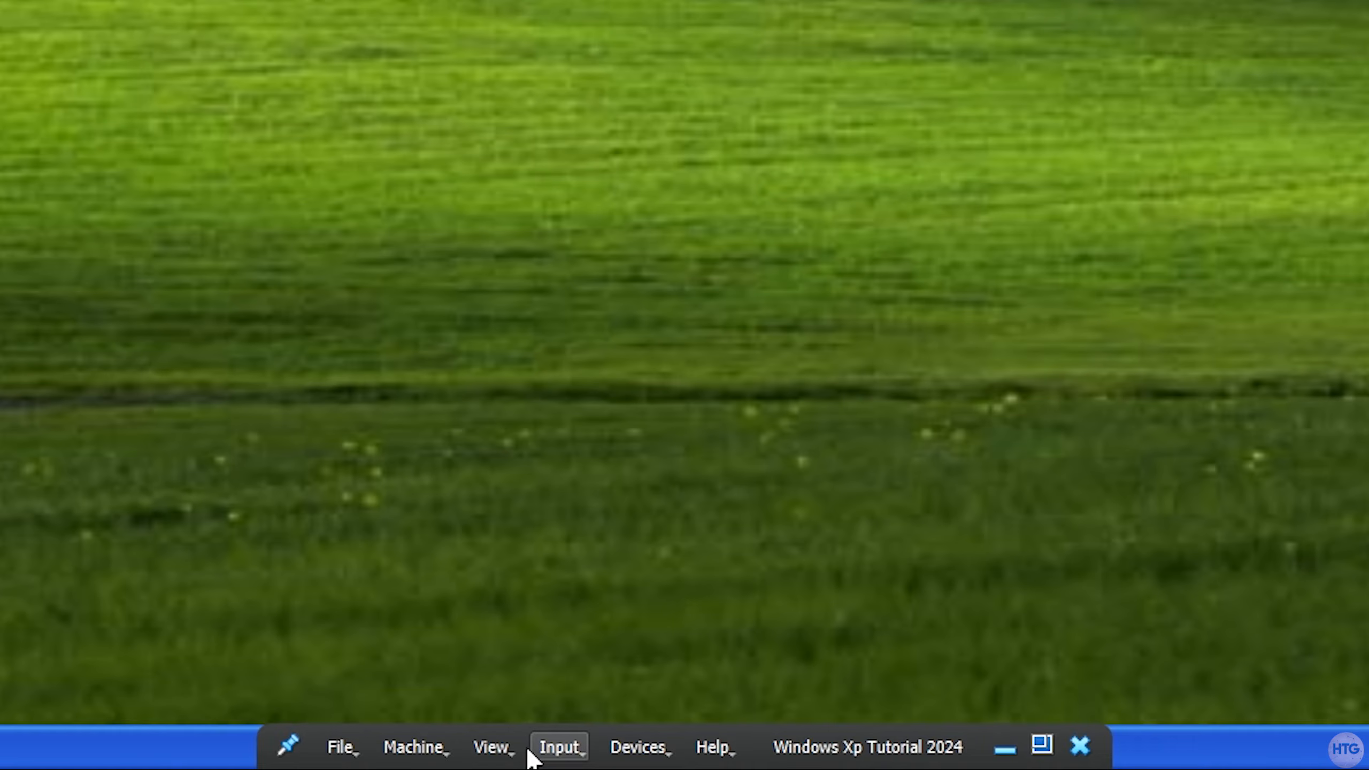
Toggle the virtual machine out of full-screen mode and back into it.
{"action": "left_click", "coordinate": [482, 749]}
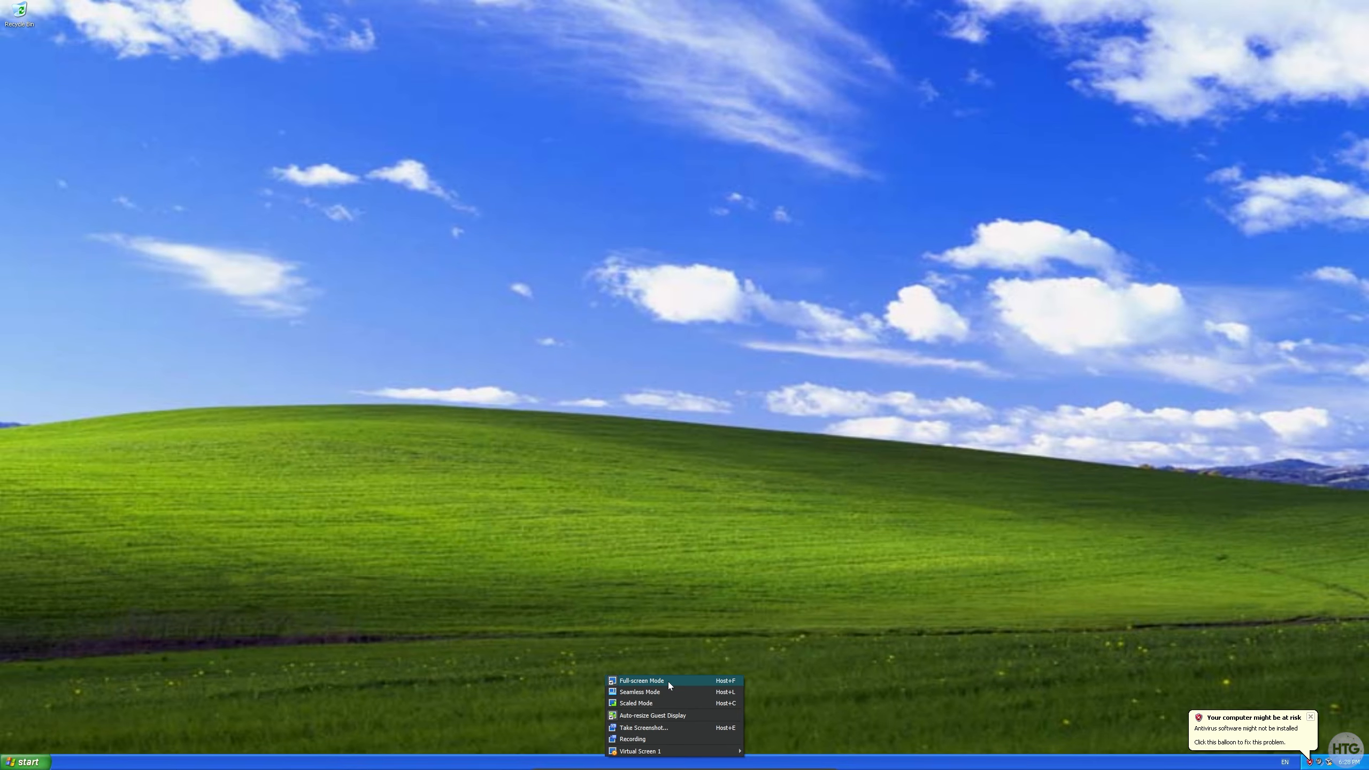
{"action": "left_click", "coordinate": [667, 682]}
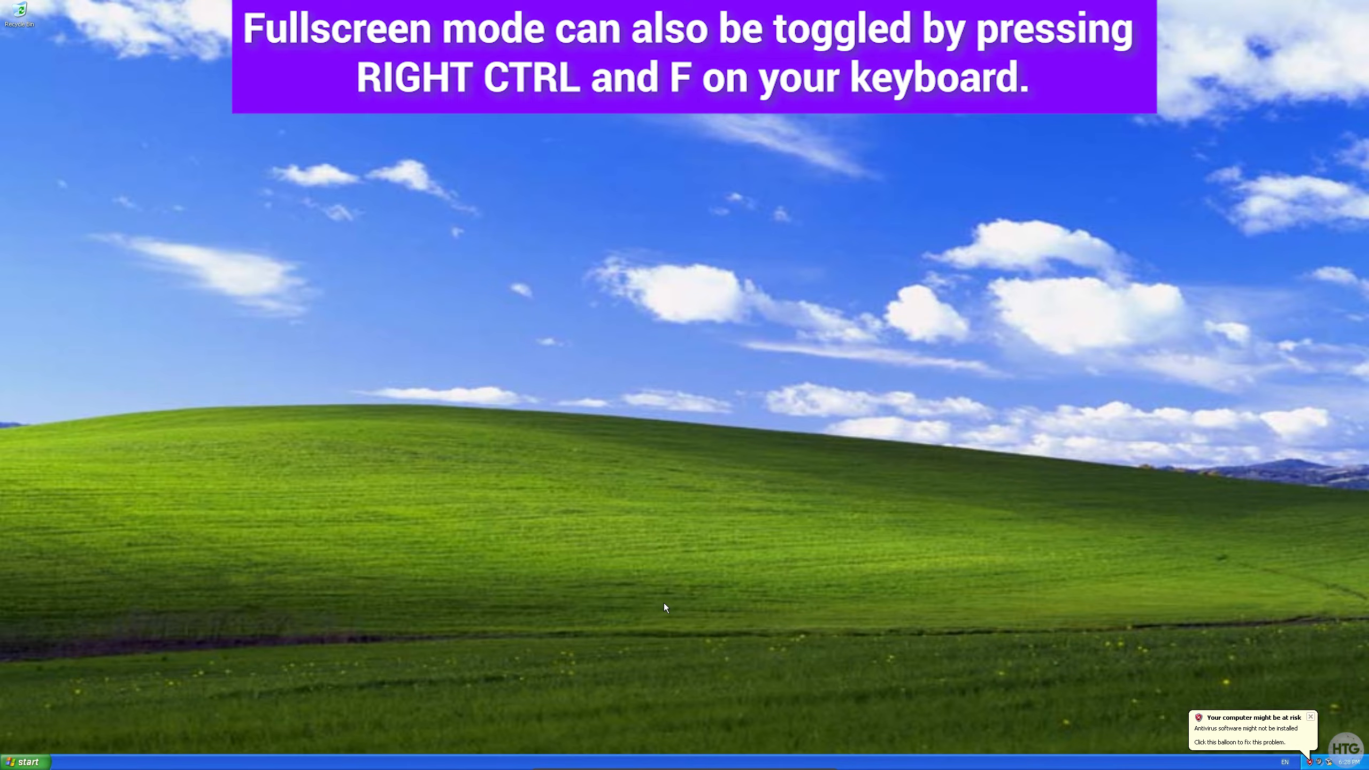
{"action": "key", "text": "ctrl+f"}
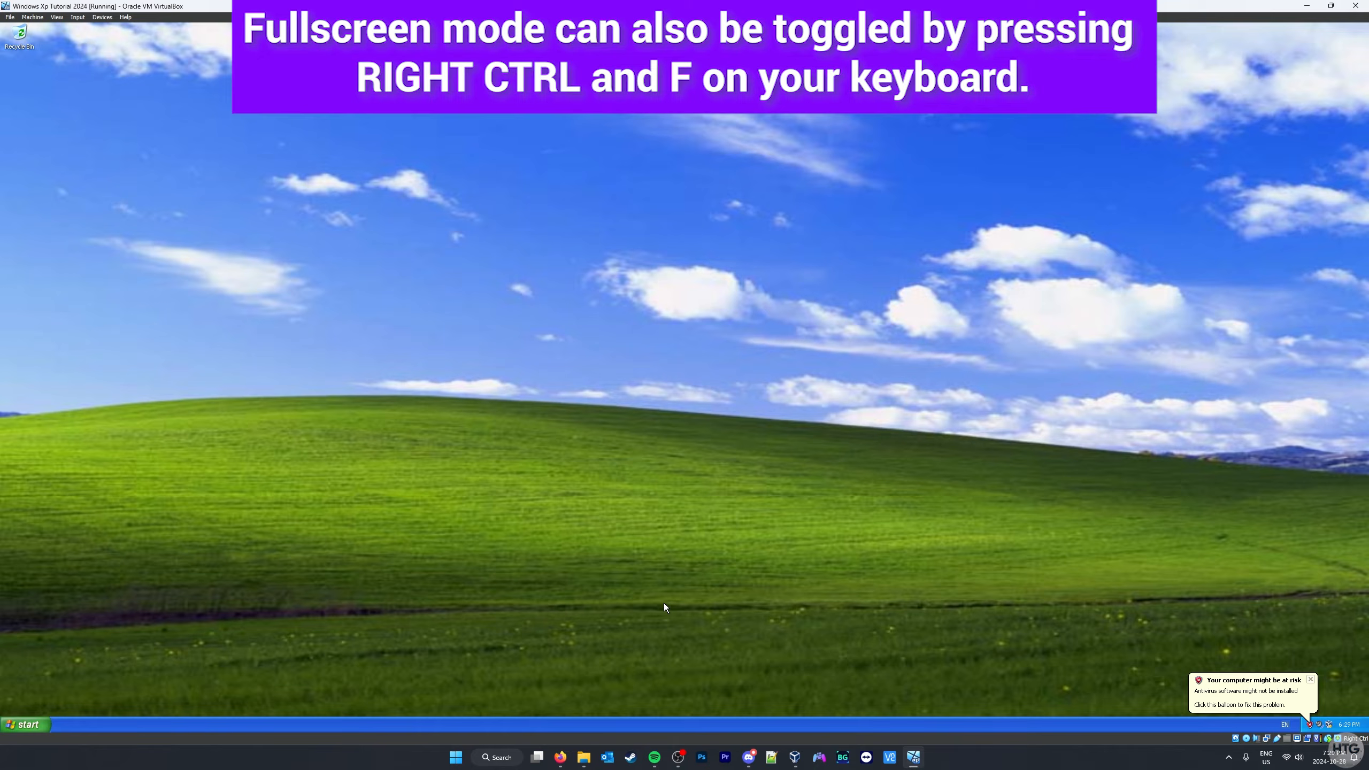
{"action": "key", "text": "ctrl+f"}
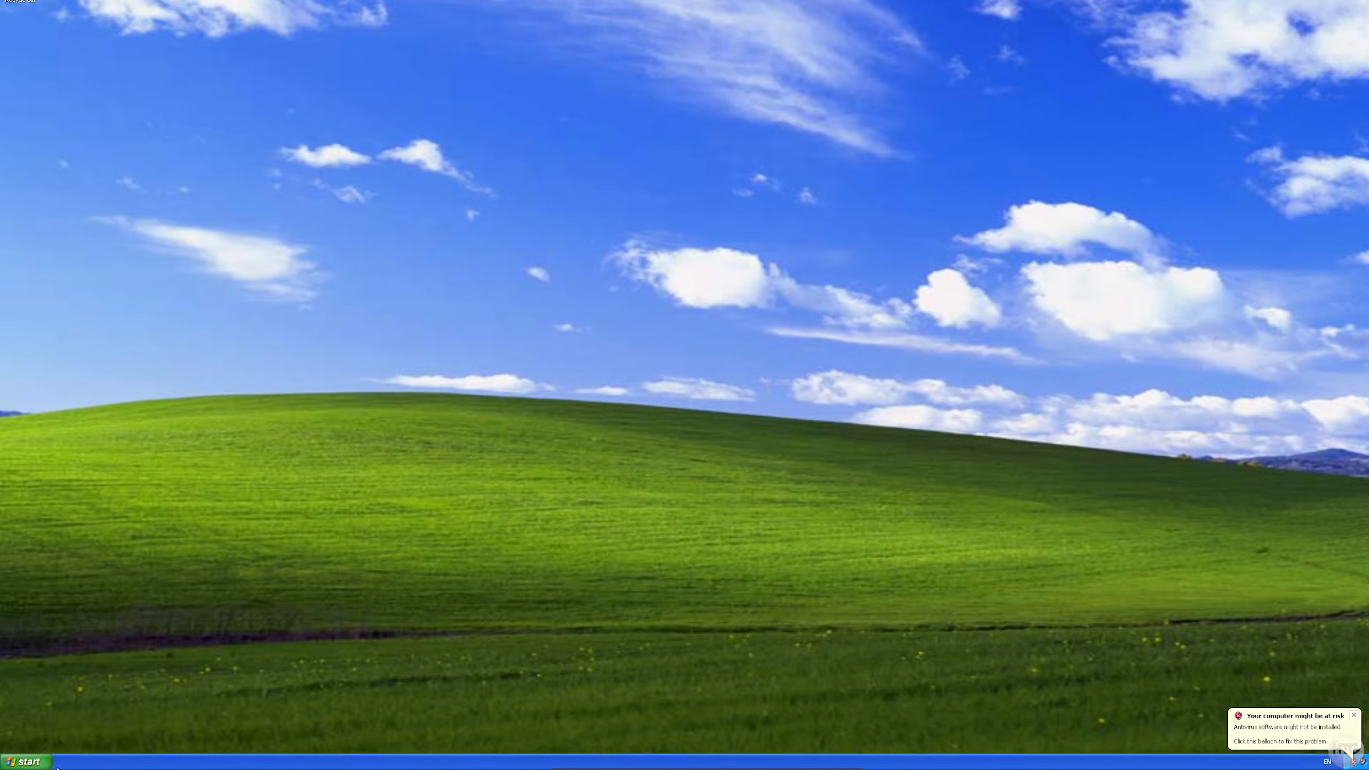
Eject the VirtualBox Guest Additions disc from drive D: in the guest's My Computer.
{"action": "left_click", "coordinate": [29, 762]}
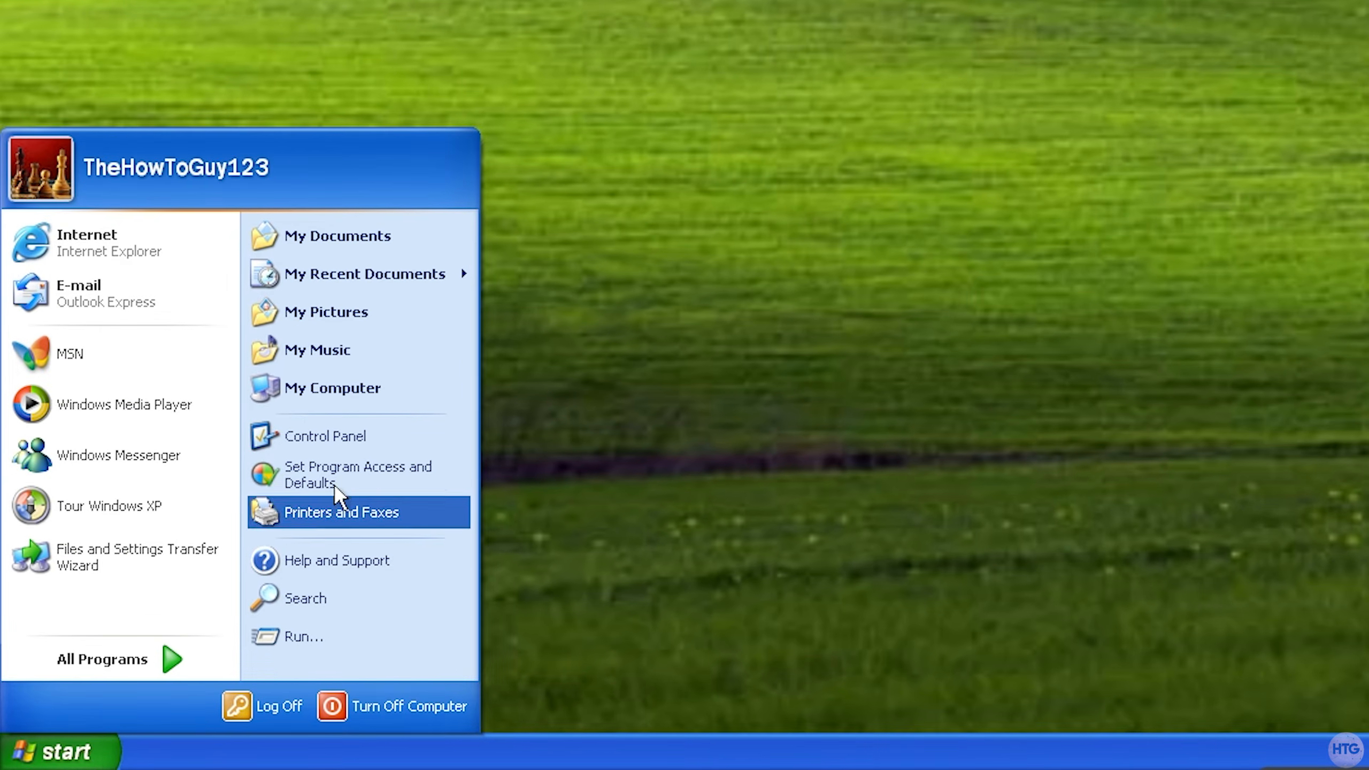
{"action": "left_click", "coordinate": [409, 391]}
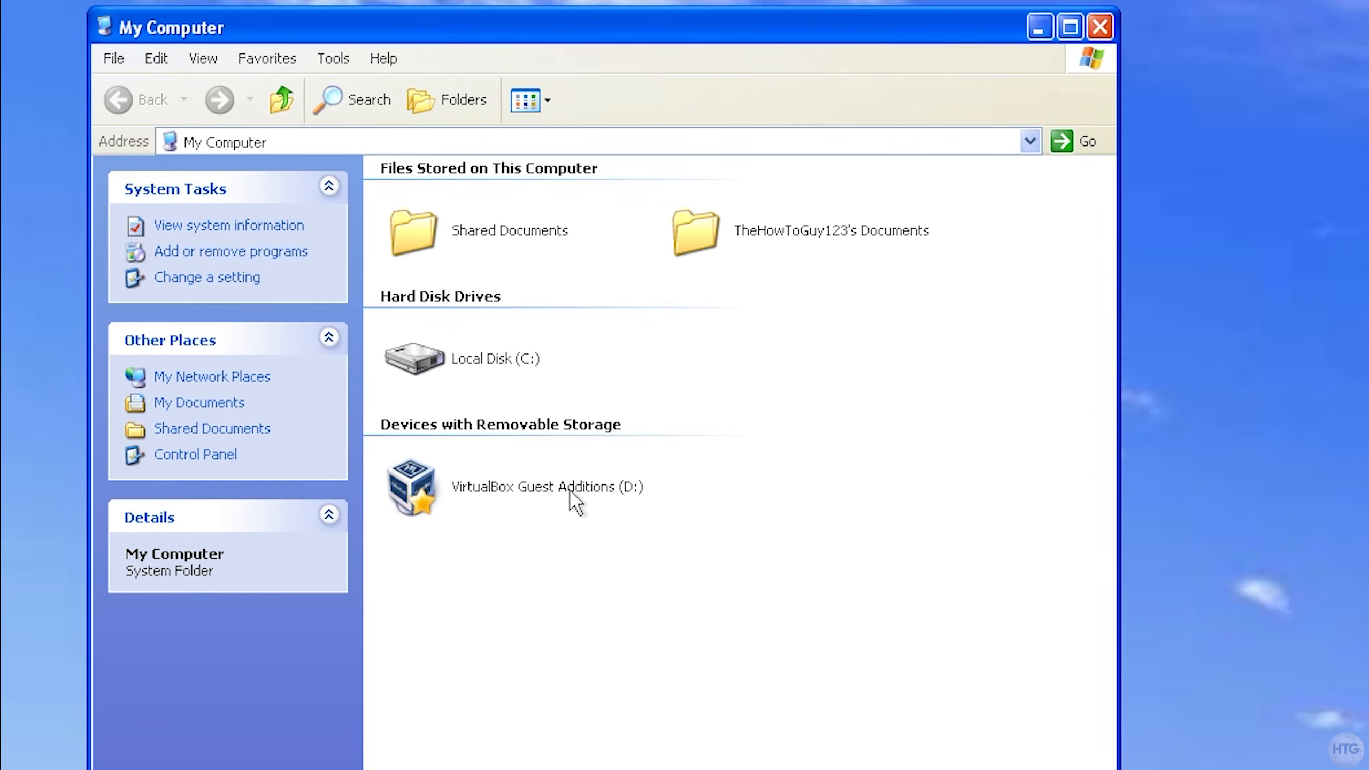
{"action": "right_click", "coordinate": [571, 492]}
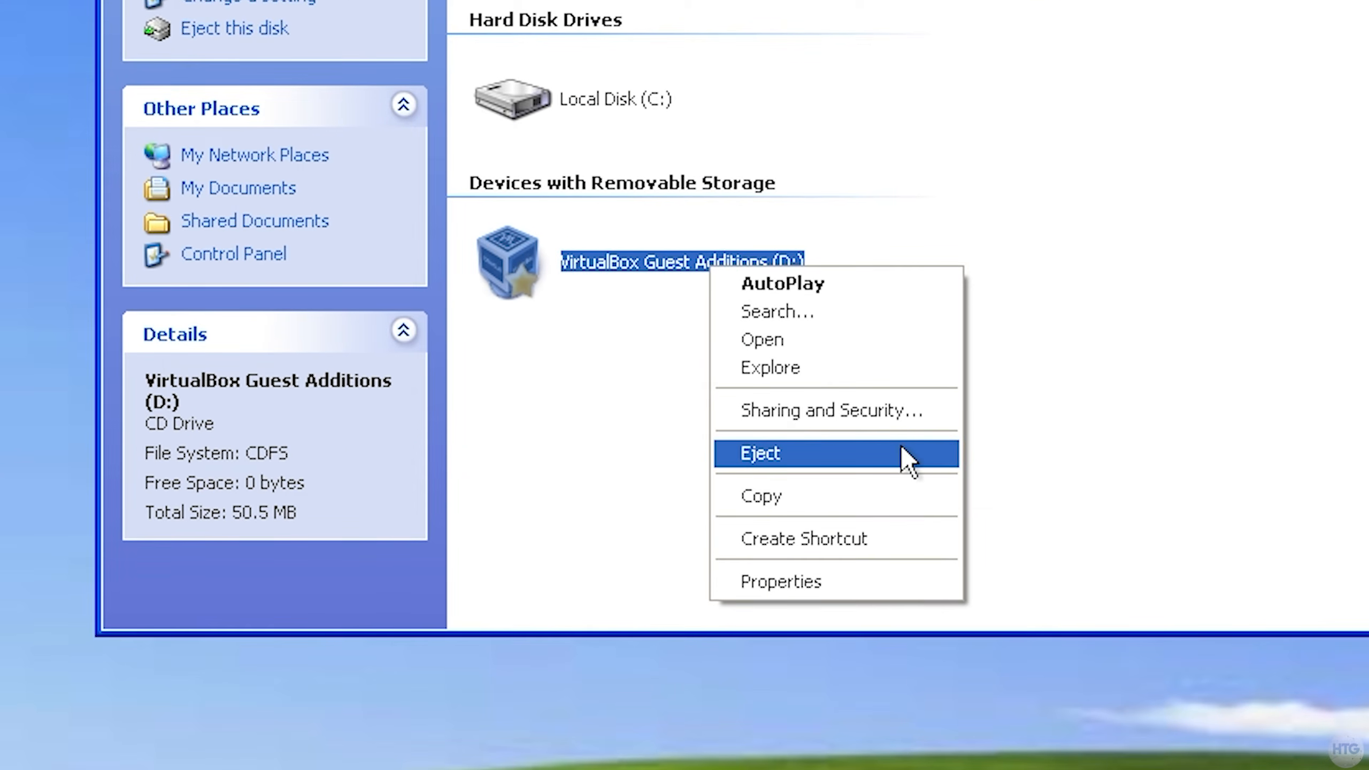
{"action": "left_click", "coordinate": [901, 447]}
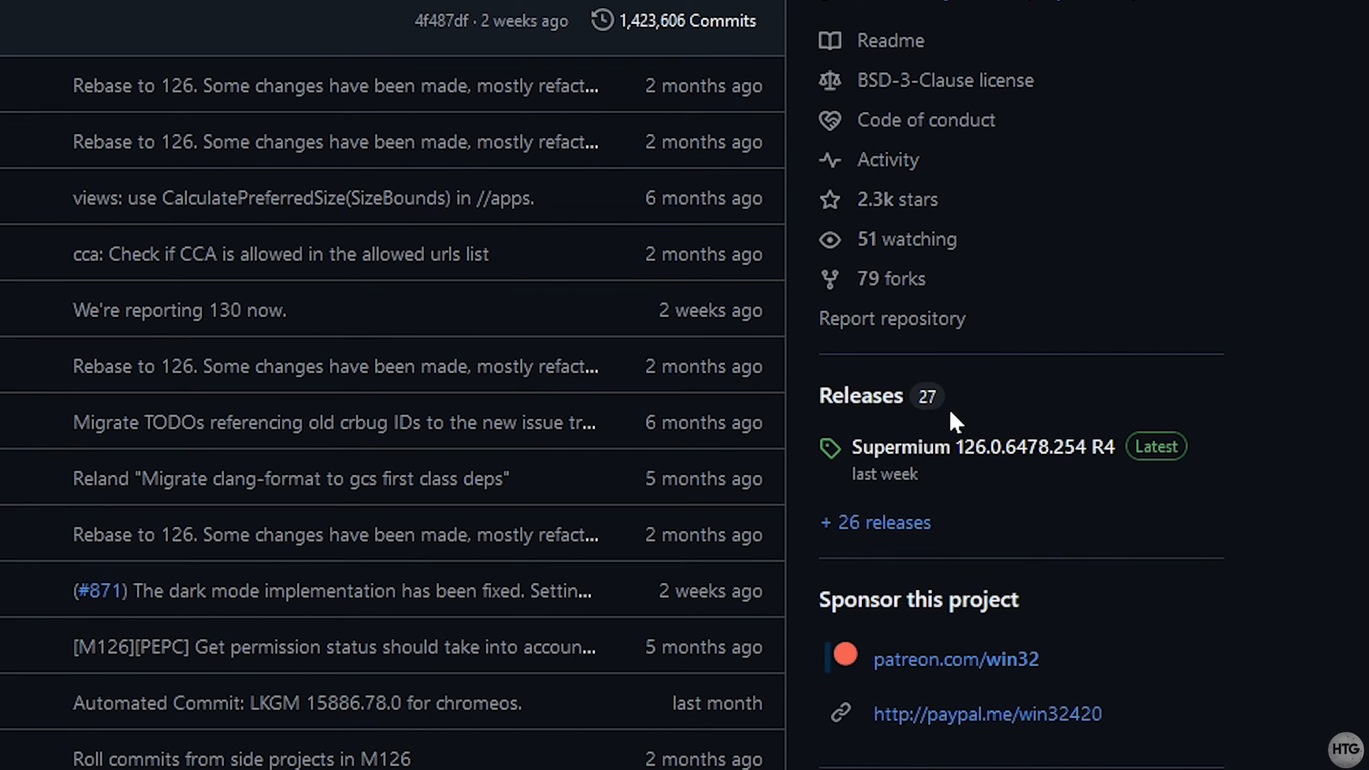
Download supermium_126_32_setup.exe from Supermium's latest GitHub release to the host desktop and place it beside the Windows XP ISO.
{"action": "left_click", "coordinate": [888, 400]}
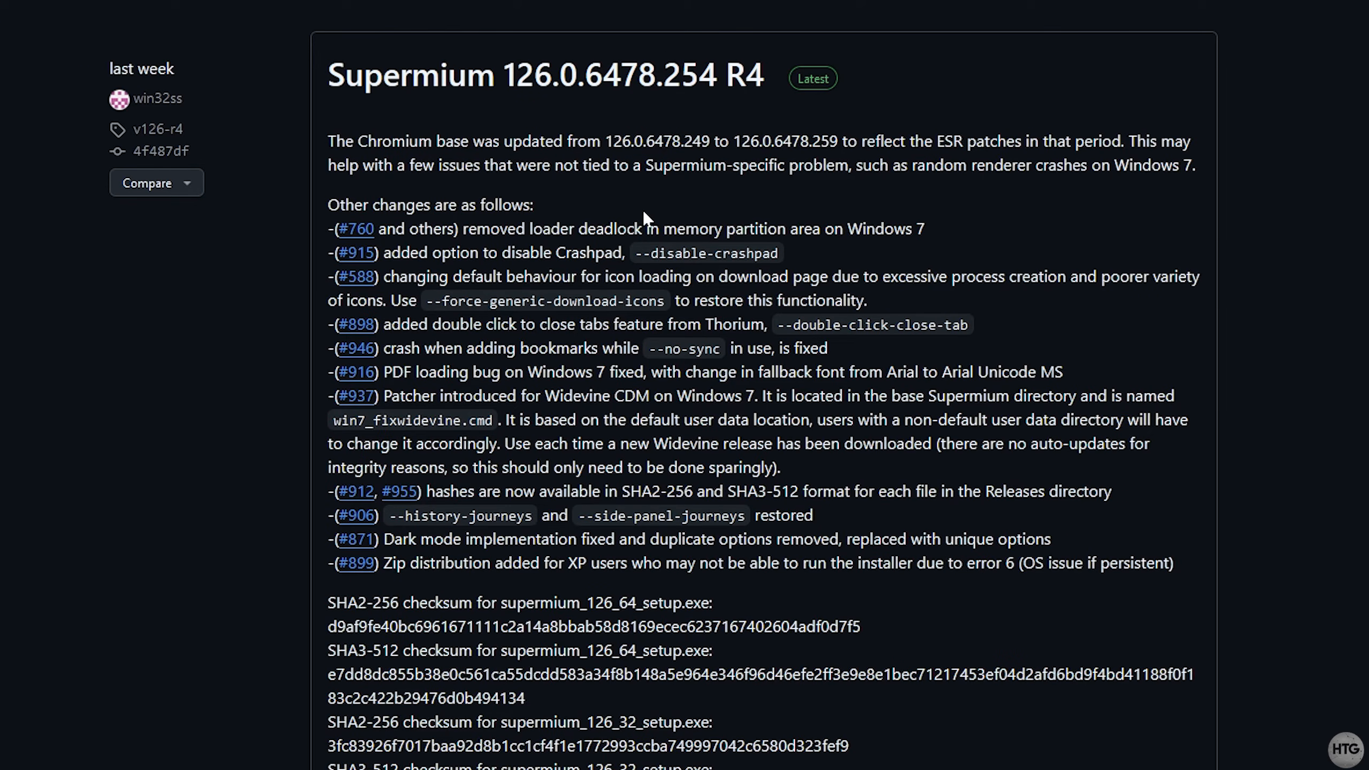
{"action": "scroll", "coordinate": [643, 209], "scroll_direction": "down", "scroll_amount": 15}
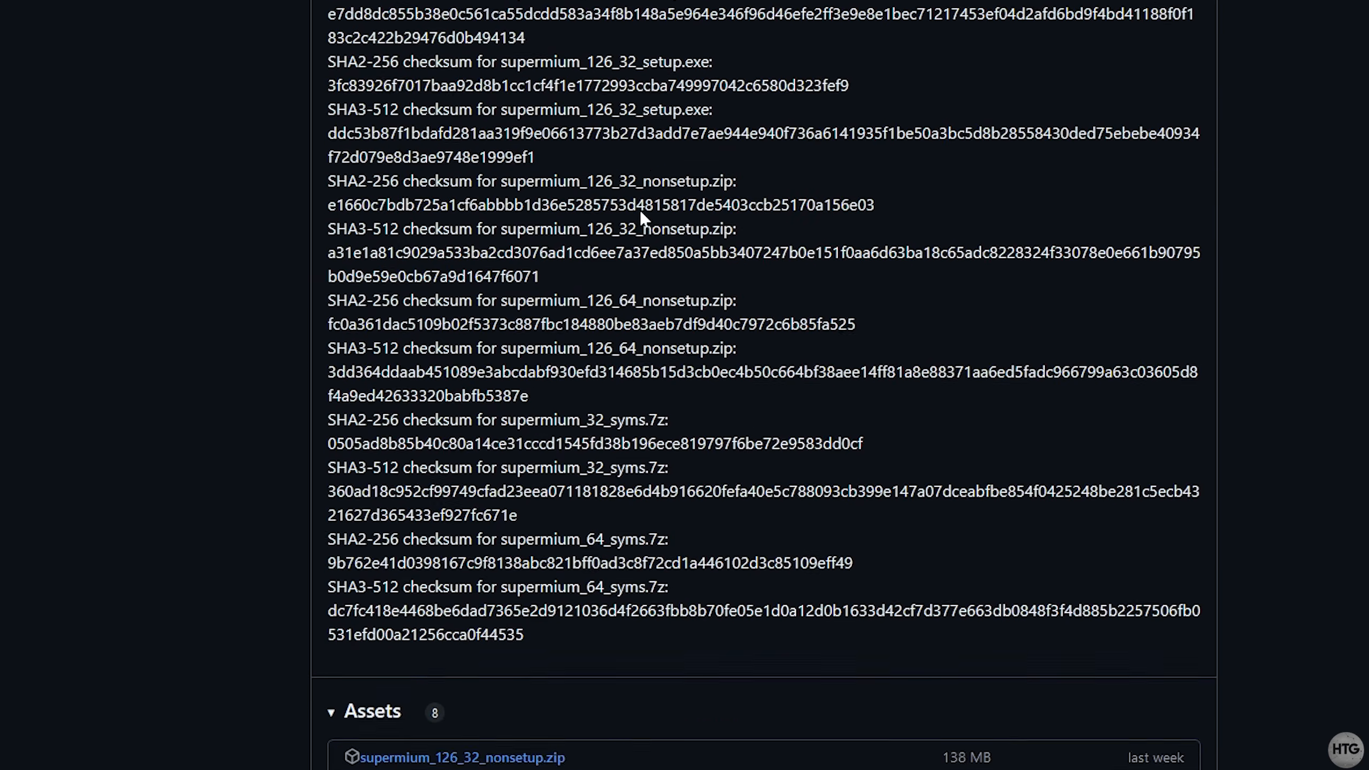
{"action": "scroll", "coordinate": [636, 230], "scroll_direction": "down", "scroll_amount": 2}
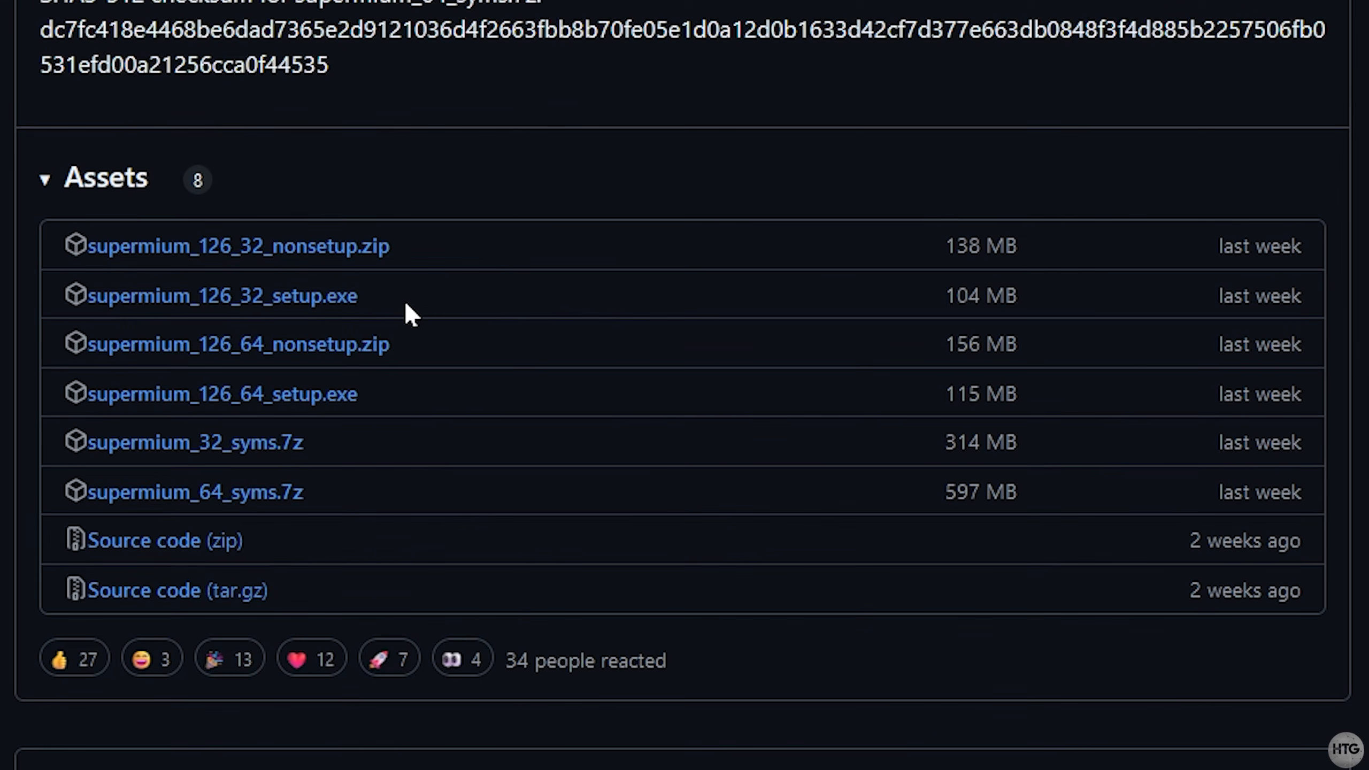
{"action": "left_click", "coordinate": [344, 298]}
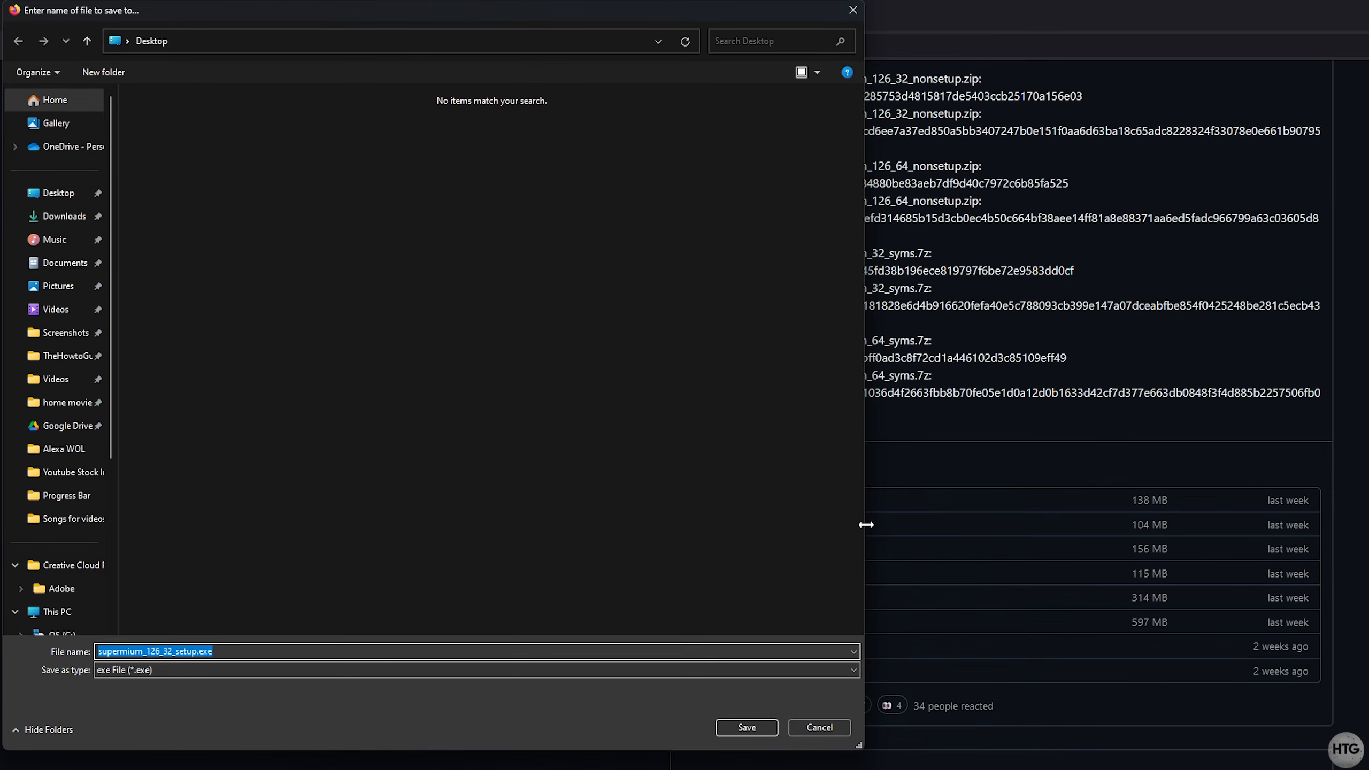
{"action": "left_click", "coordinate": [770, 727]}
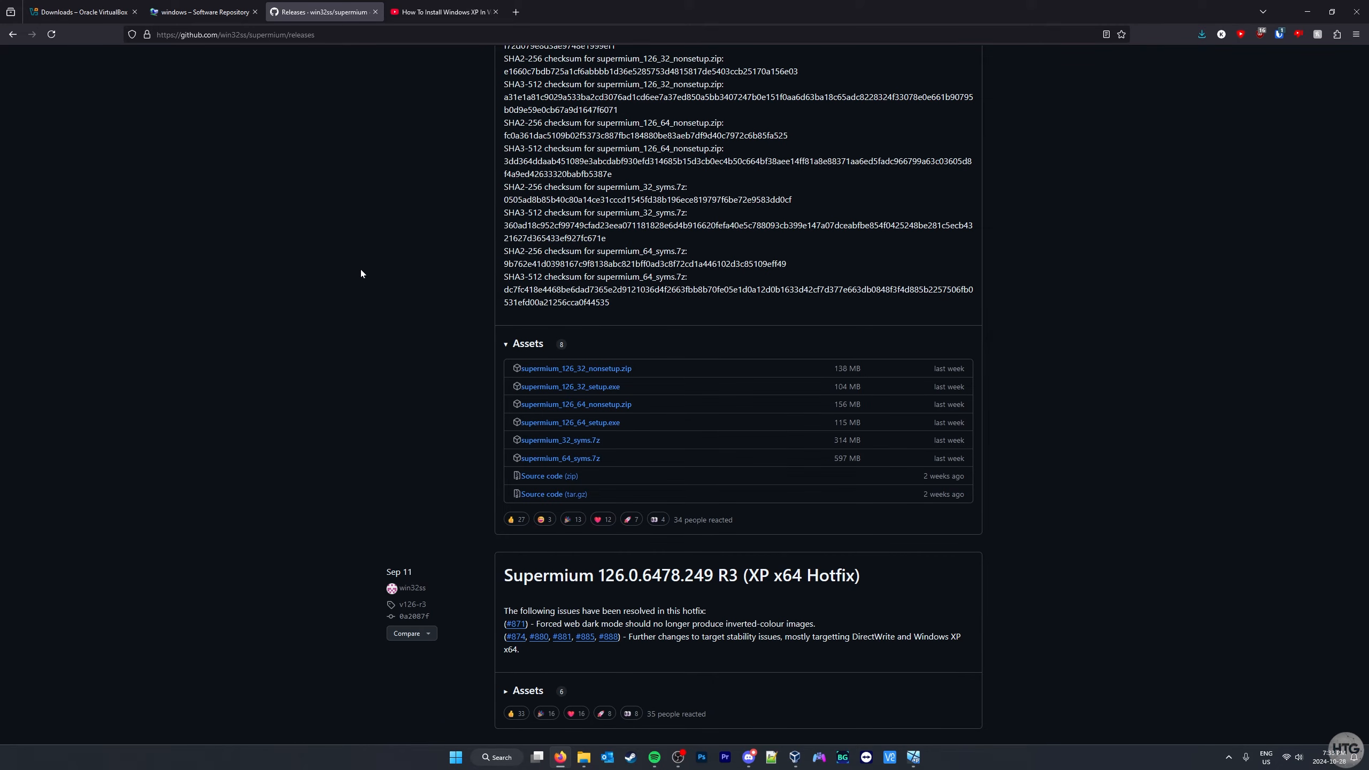
{"action": "left_click", "coordinate": [1307, 11]}
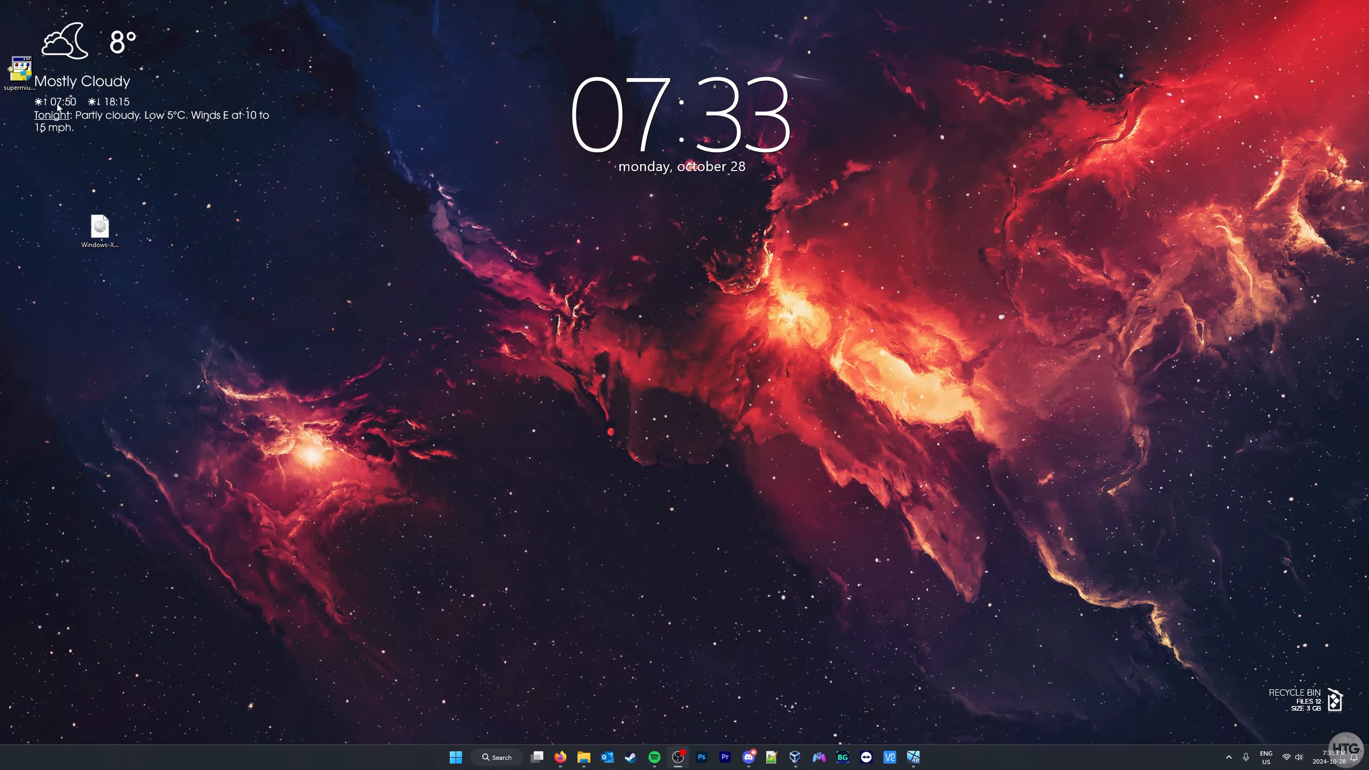
{"action": "left_click_drag", "start_coordinate": [20, 73], "coordinate": [155, 251]}
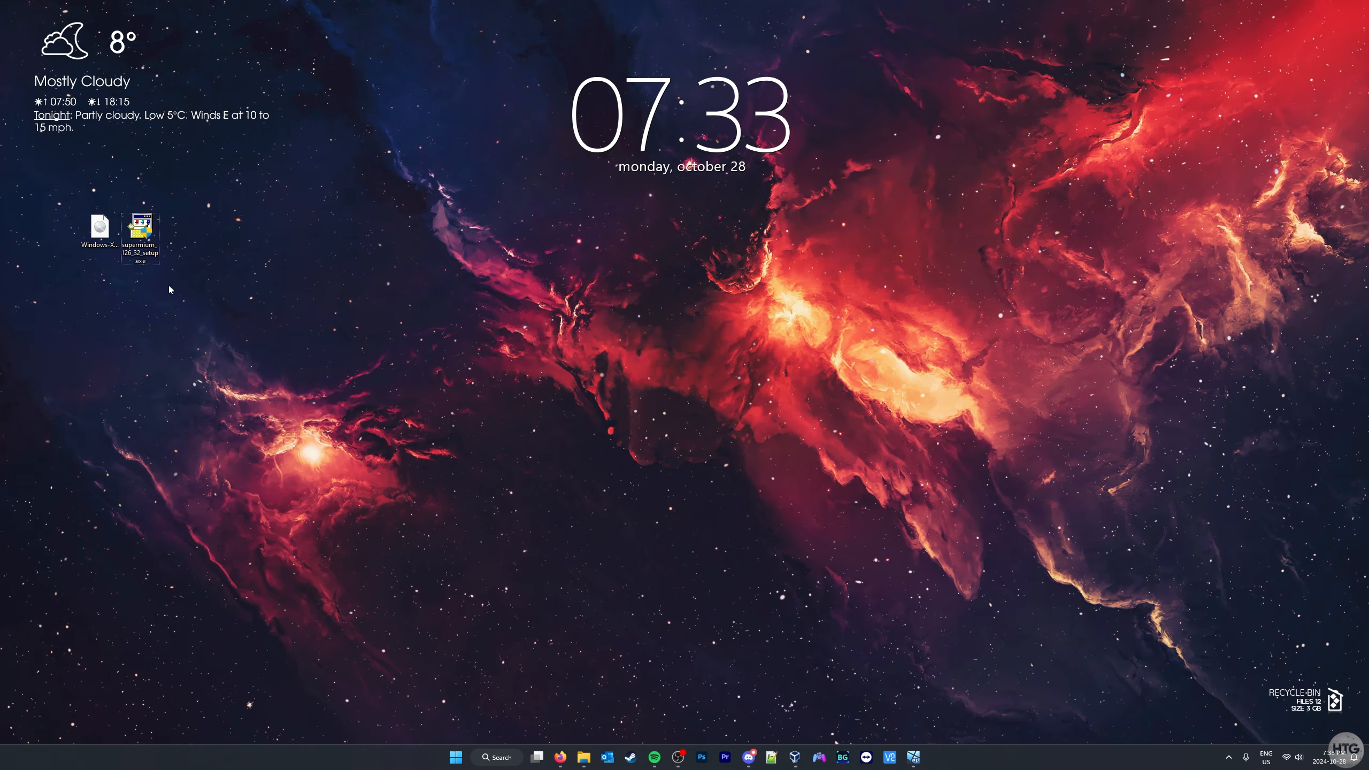
Switch to the VirtualBox machine, set Drag and Drop to Host To Guest, and snap its window to half the screen.
{"action": "left_click", "coordinate": [912, 759]}
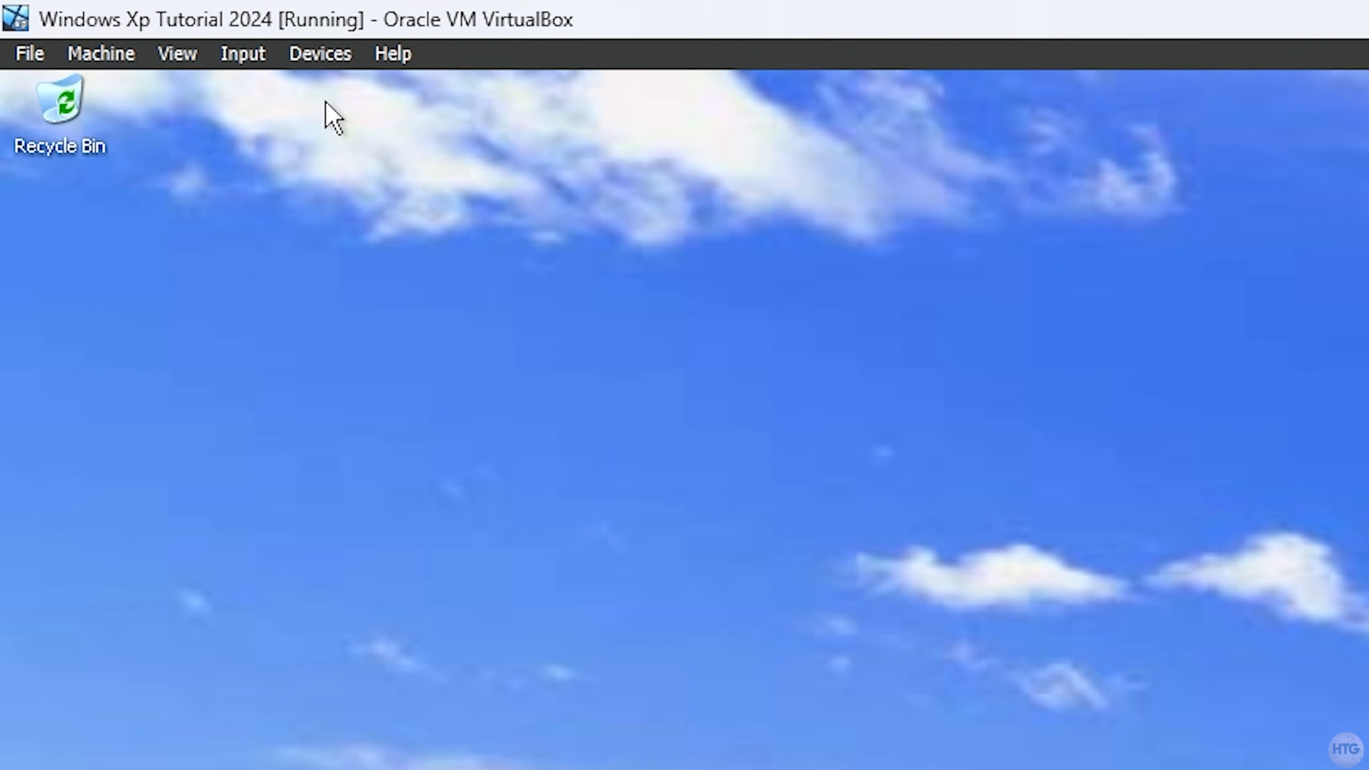
{"action": "left_click", "coordinate": [353, 56]}
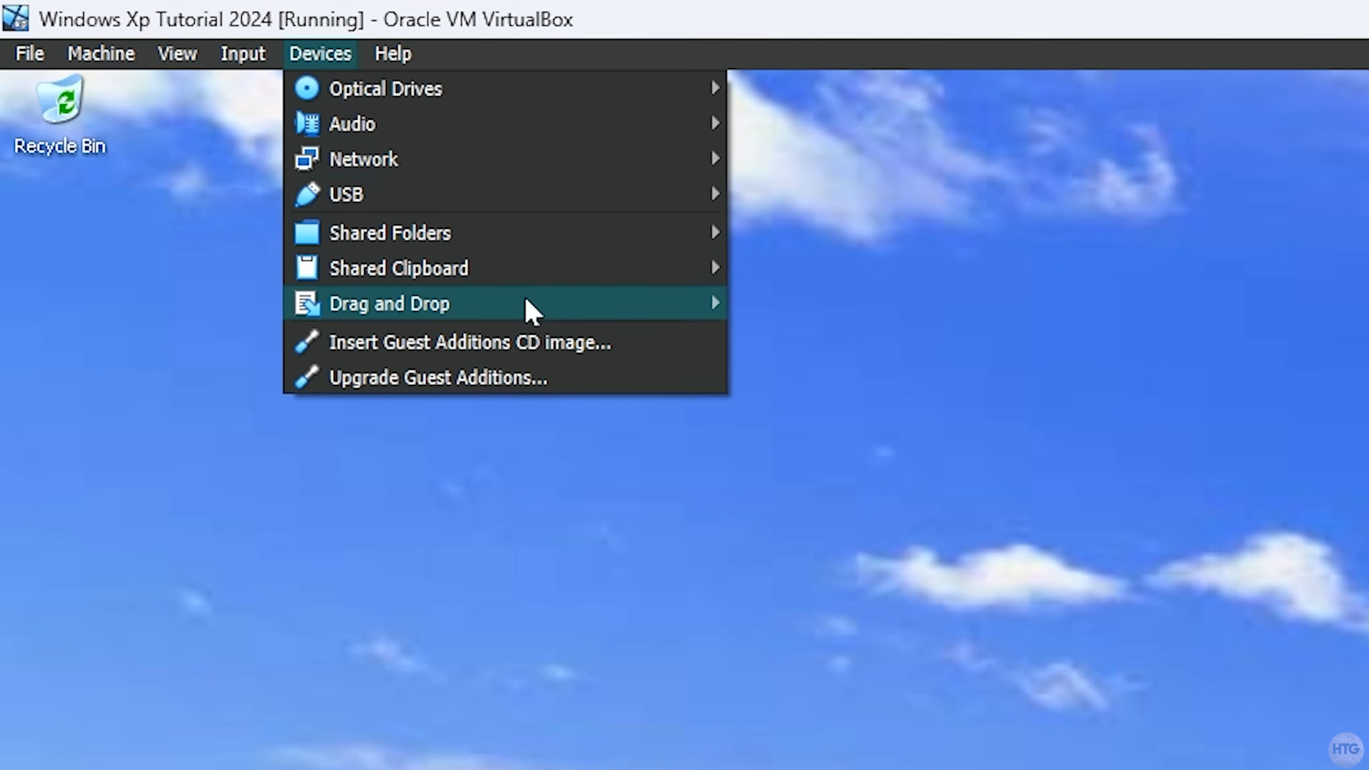
{"action": "mouse_move", "coordinate": [528, 306]}
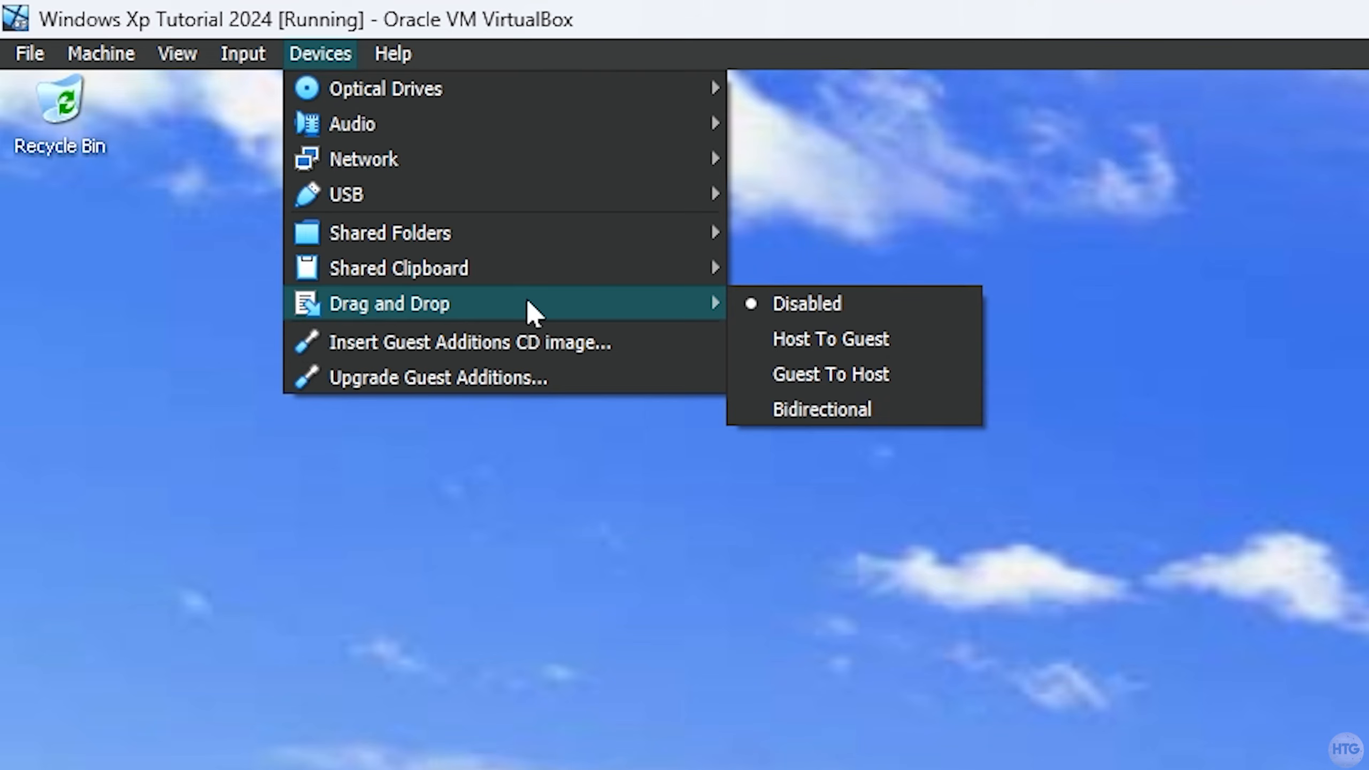
{"action": "left_click", "coordinate": [942, 333]}
{"action": "left_click", "coordinate": [939, 327]}
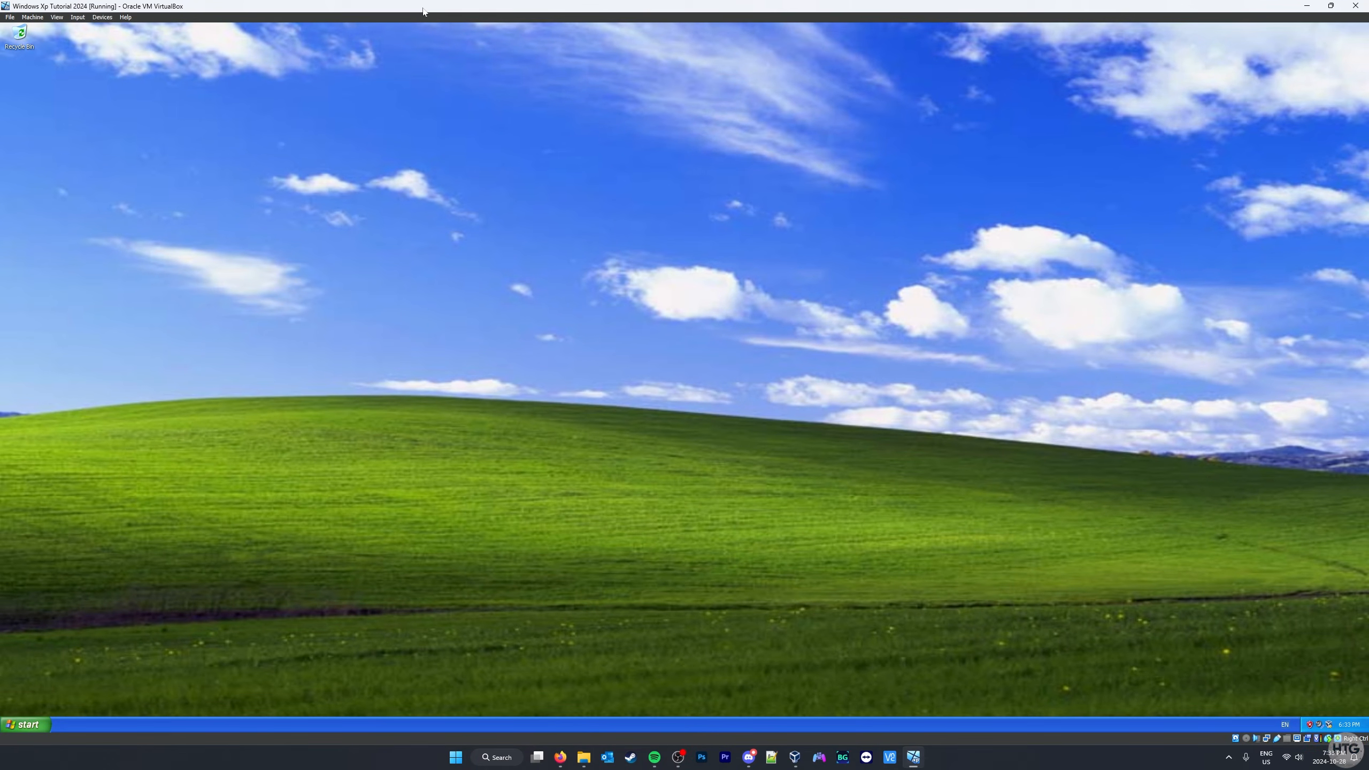
{"action": "left_click_drag", "start_coordinate": [423, 11], "coordinate": [1366, 318]}
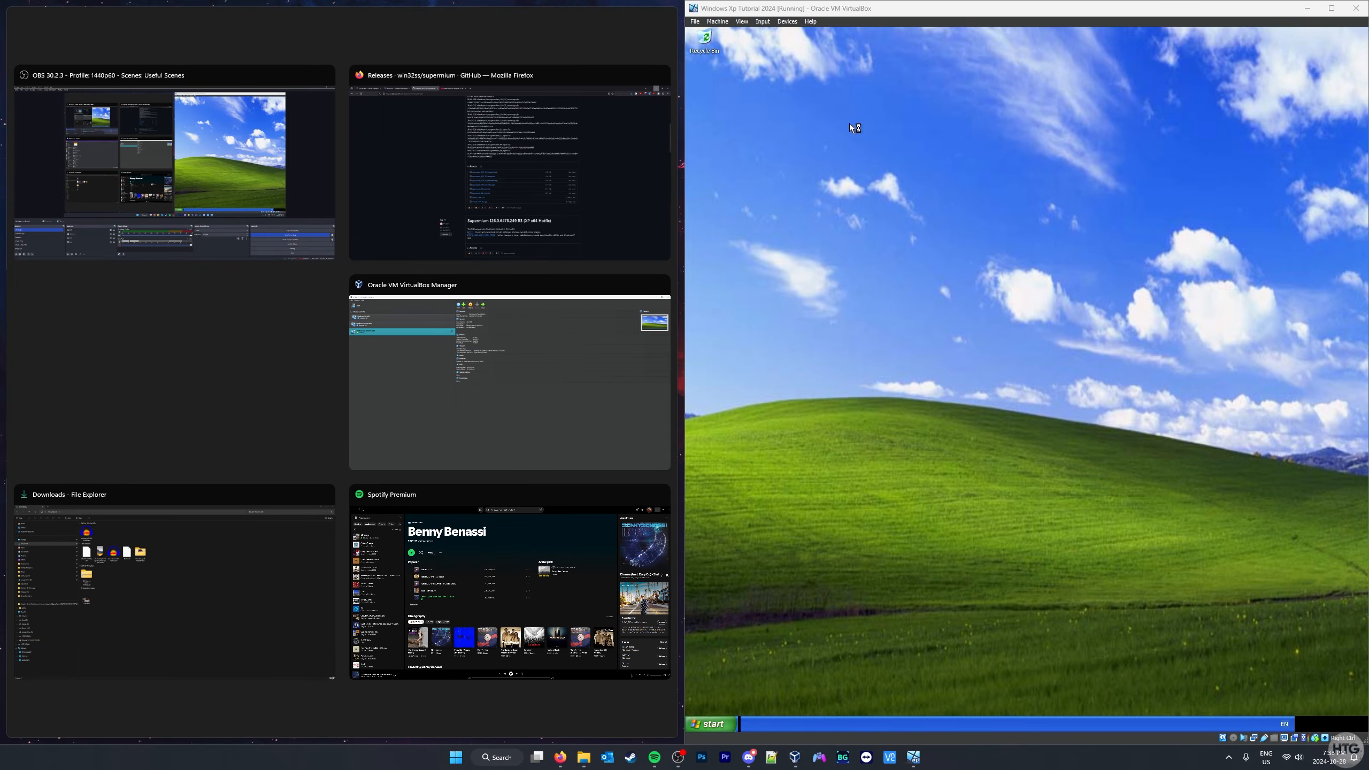
Copy supermium_126_32_setup.exe from the host desktop onto the Windows XP guest desktop and switch the virtual machine to full screen.
{"action": "left_click", "coordinate": [648, 2]}
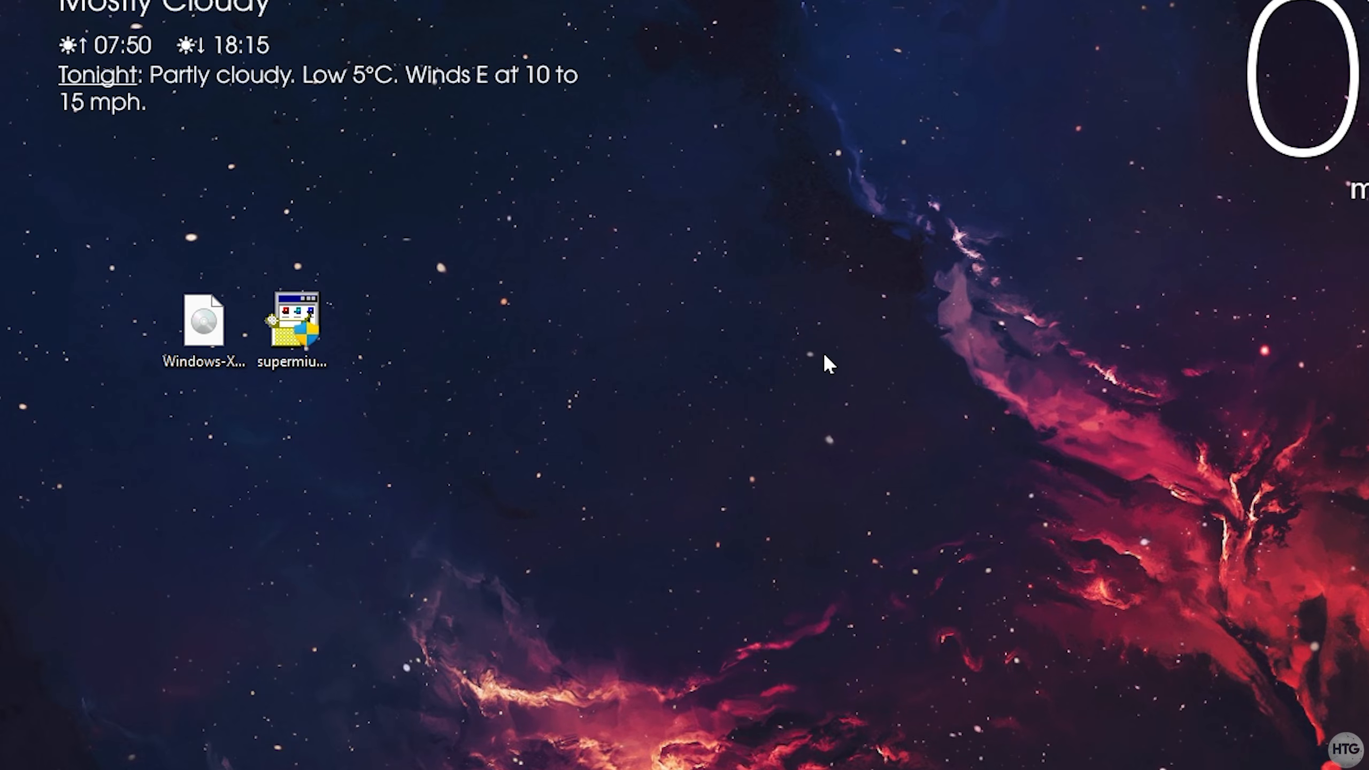
{"action": "left_click", "coordinate": [306, 336]}
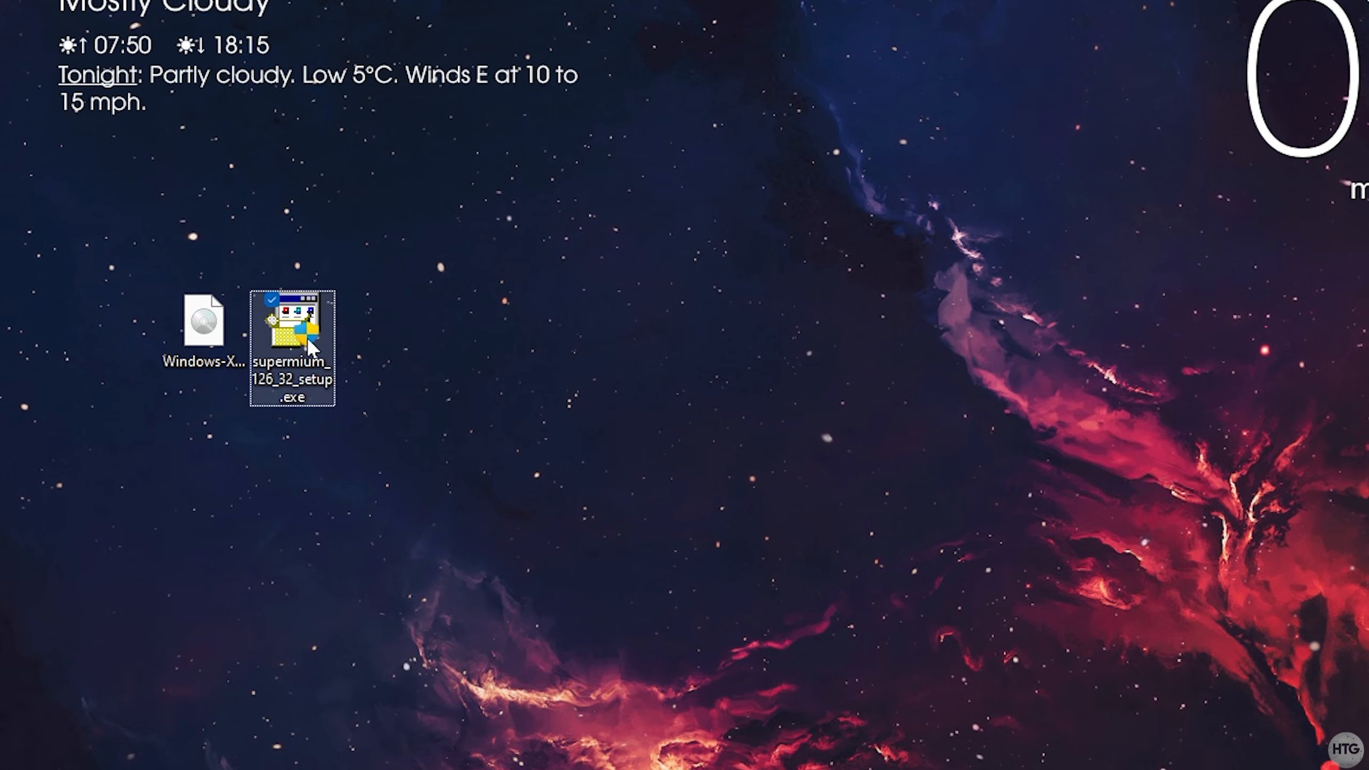
{"action": "left_click_drag", "start_coordinate": [318, 335], "coordinate": [1184, 484]}
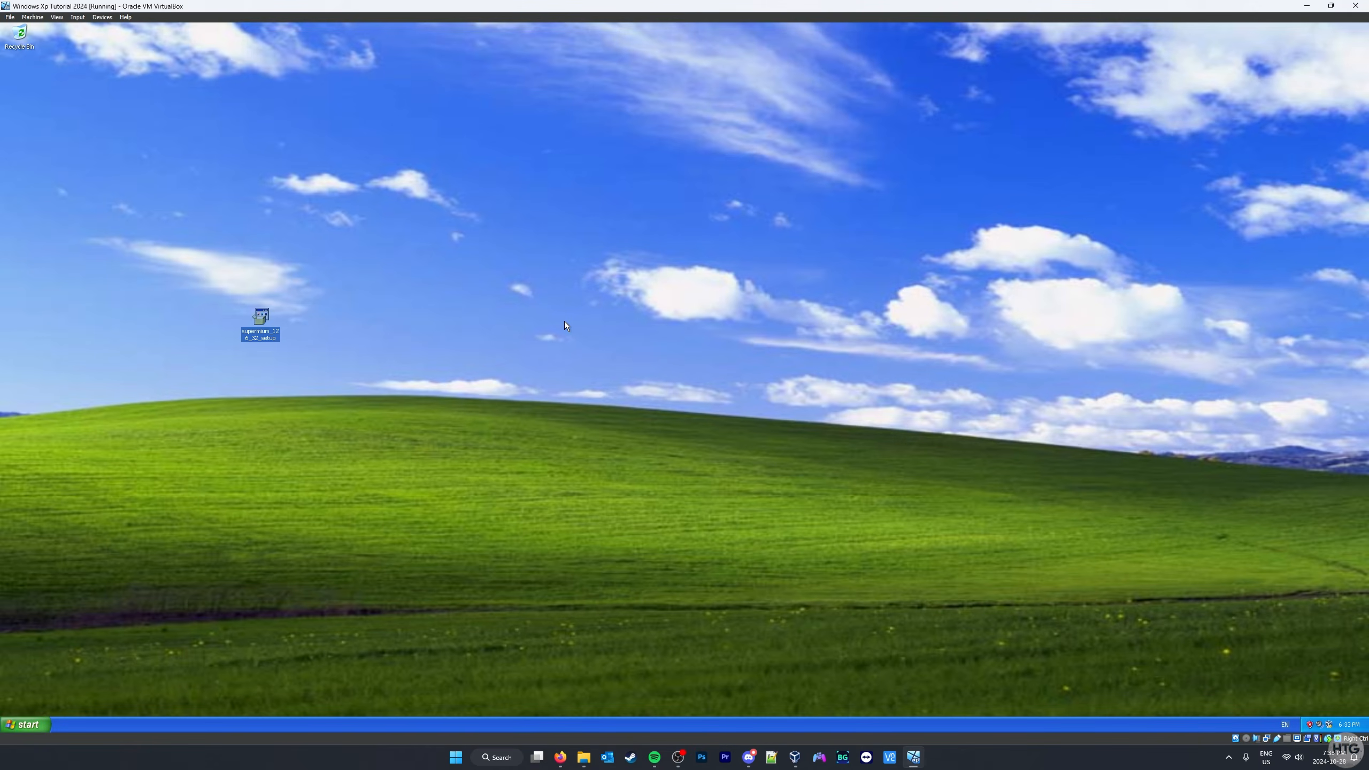
{"action": "key", "text": "ctrl+f"}
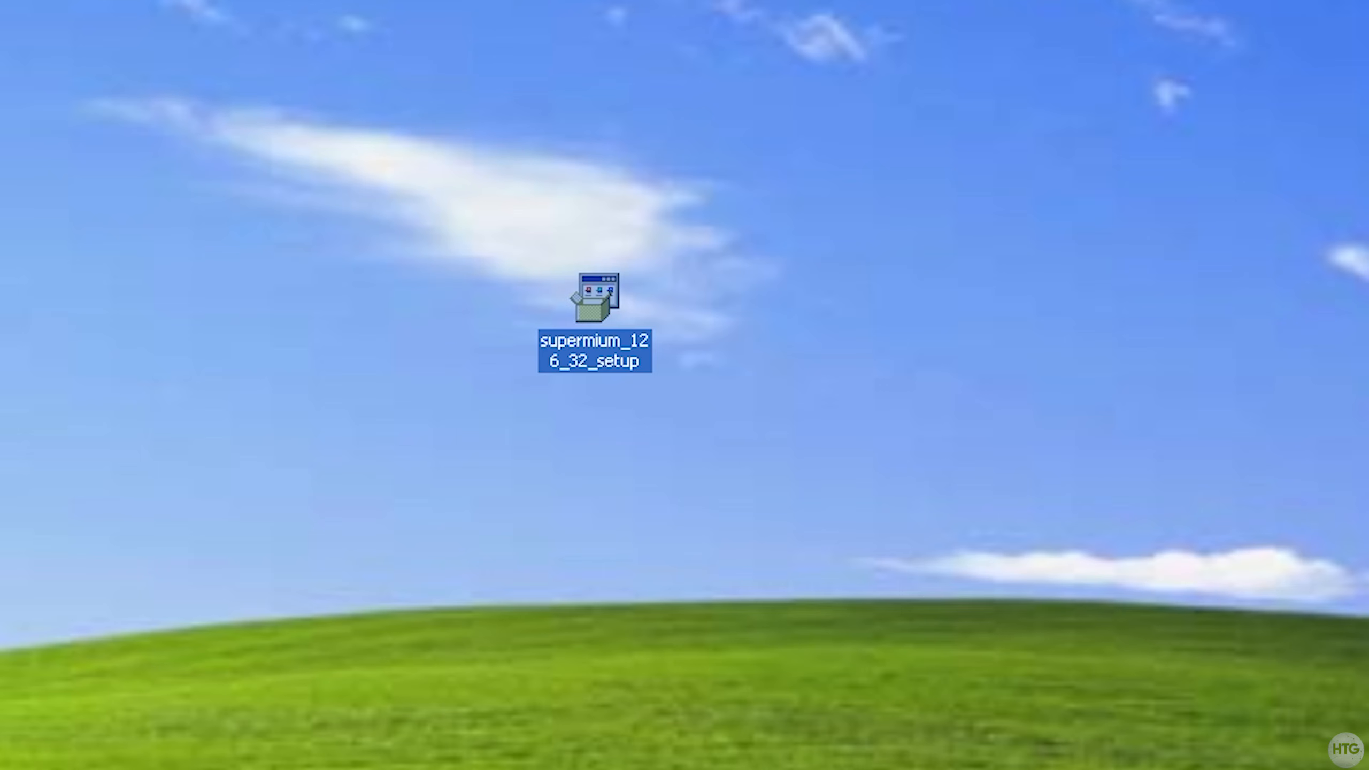
Install Supermium in the guest from supermium_126_32_setup with shortcut creation enabled, and close the setup.
{"action": "double_click", "coordinate": [623, 357]}
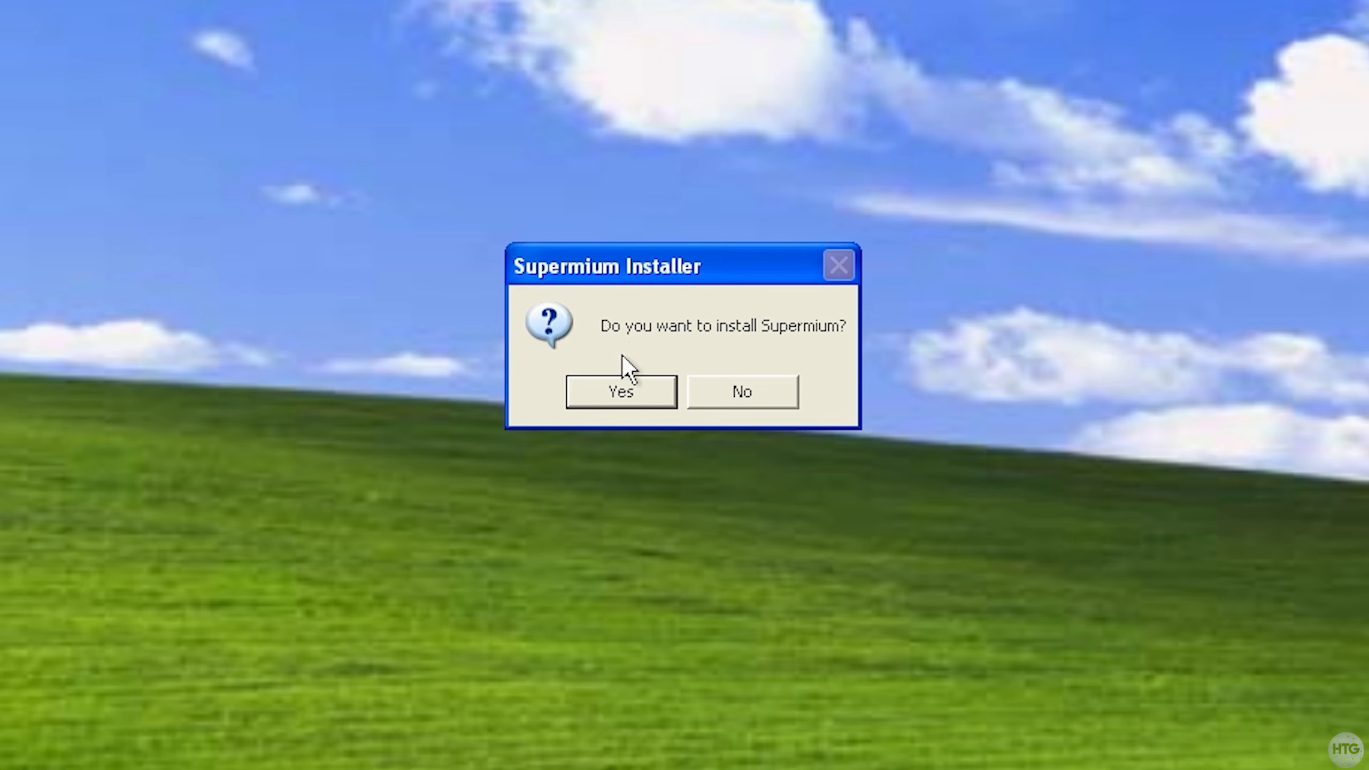
{"action": "left_click", "coordinate": [648, 391]}
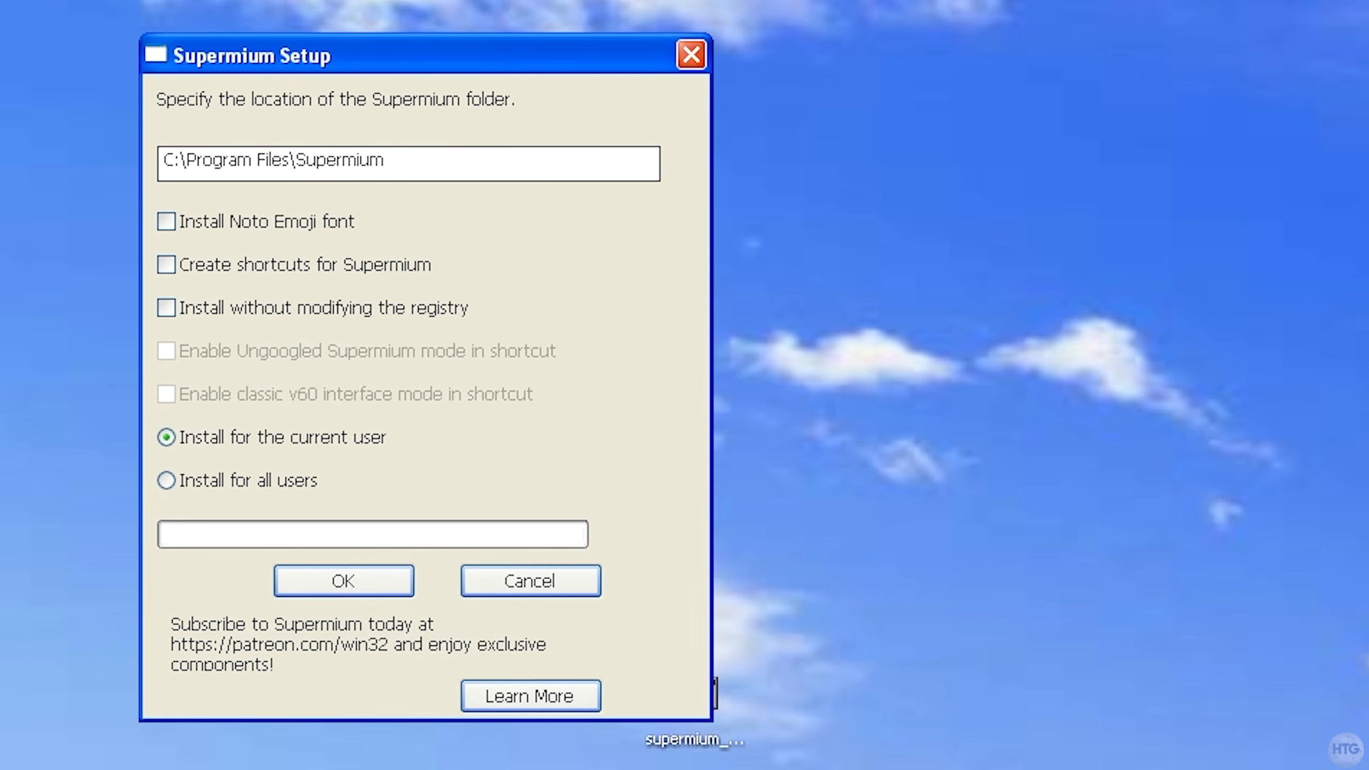
{"action": "left_click", "coordinate": [500, 265]}
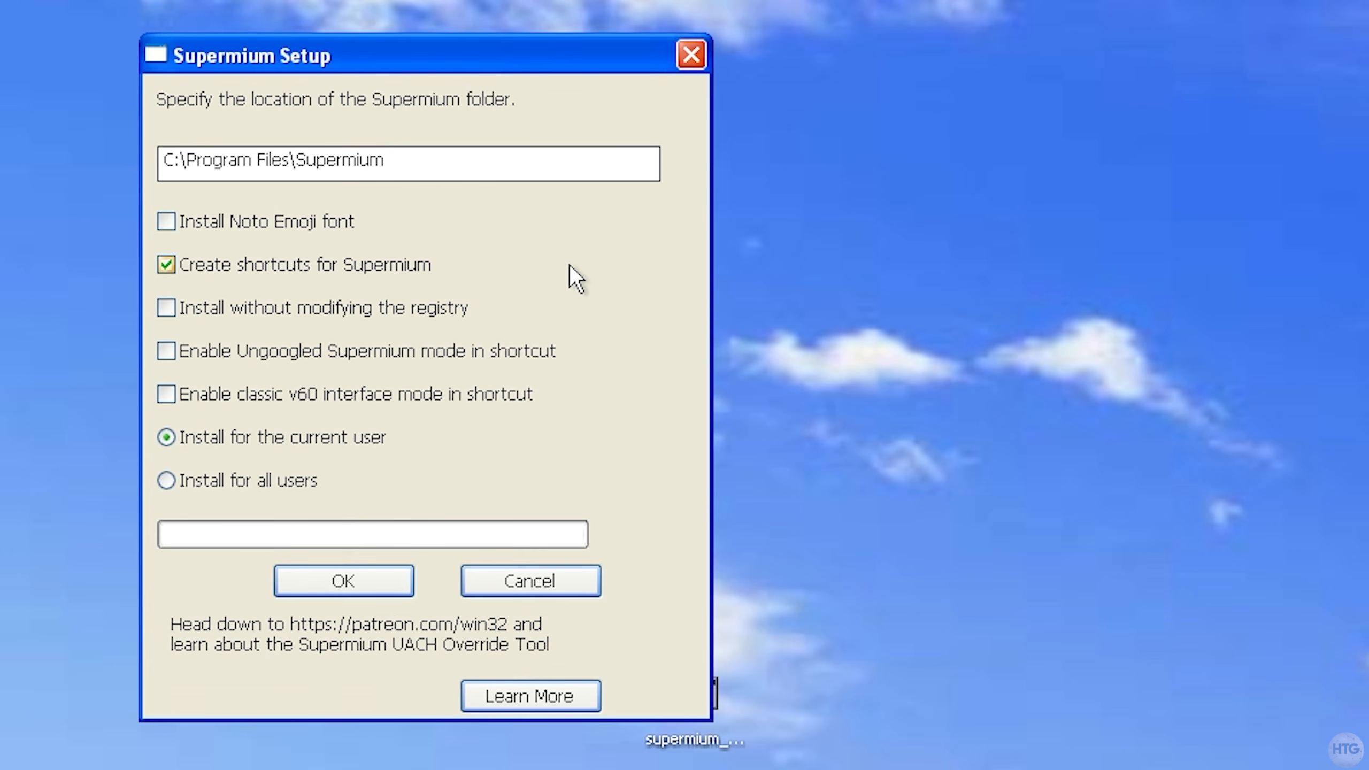
{"action": "left_click", "coordinate": [392, 589]}
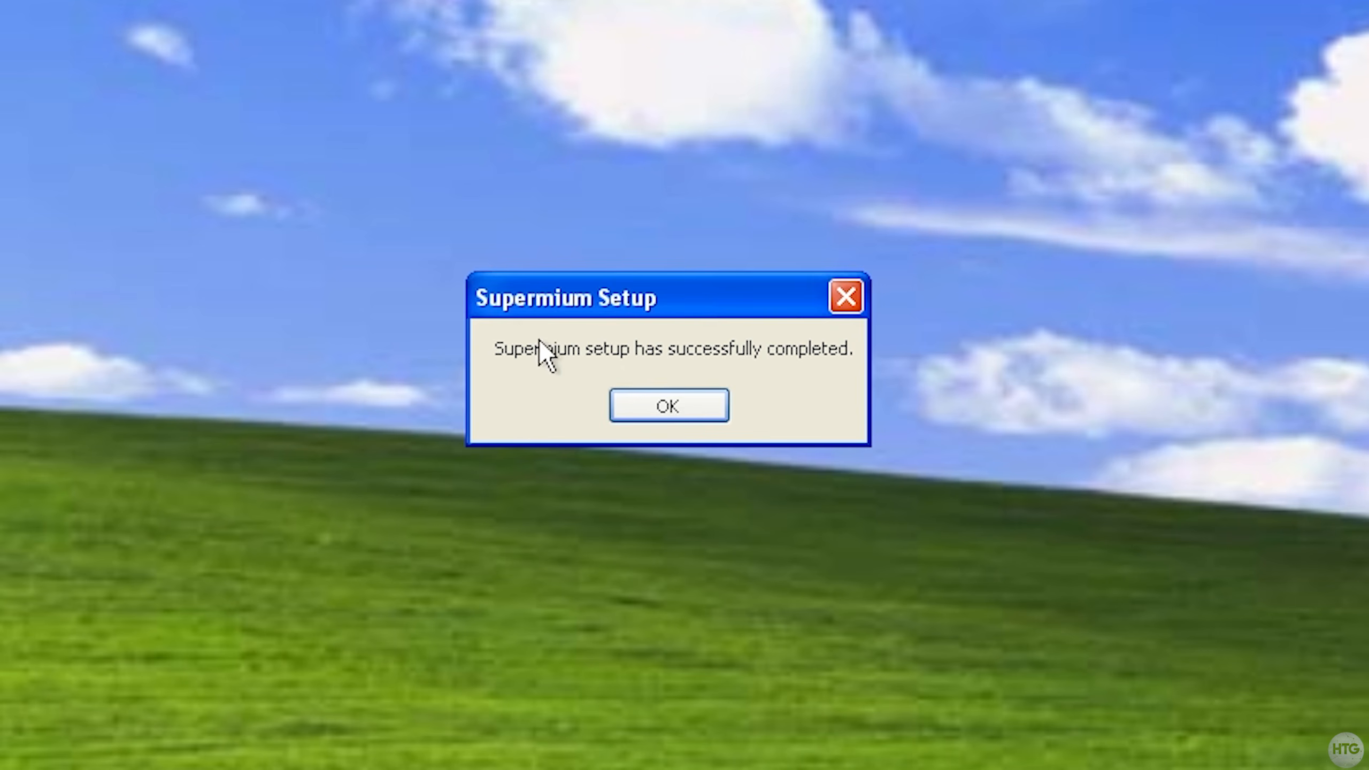
{"action": "left_click", "coordinate": [701, 415]}
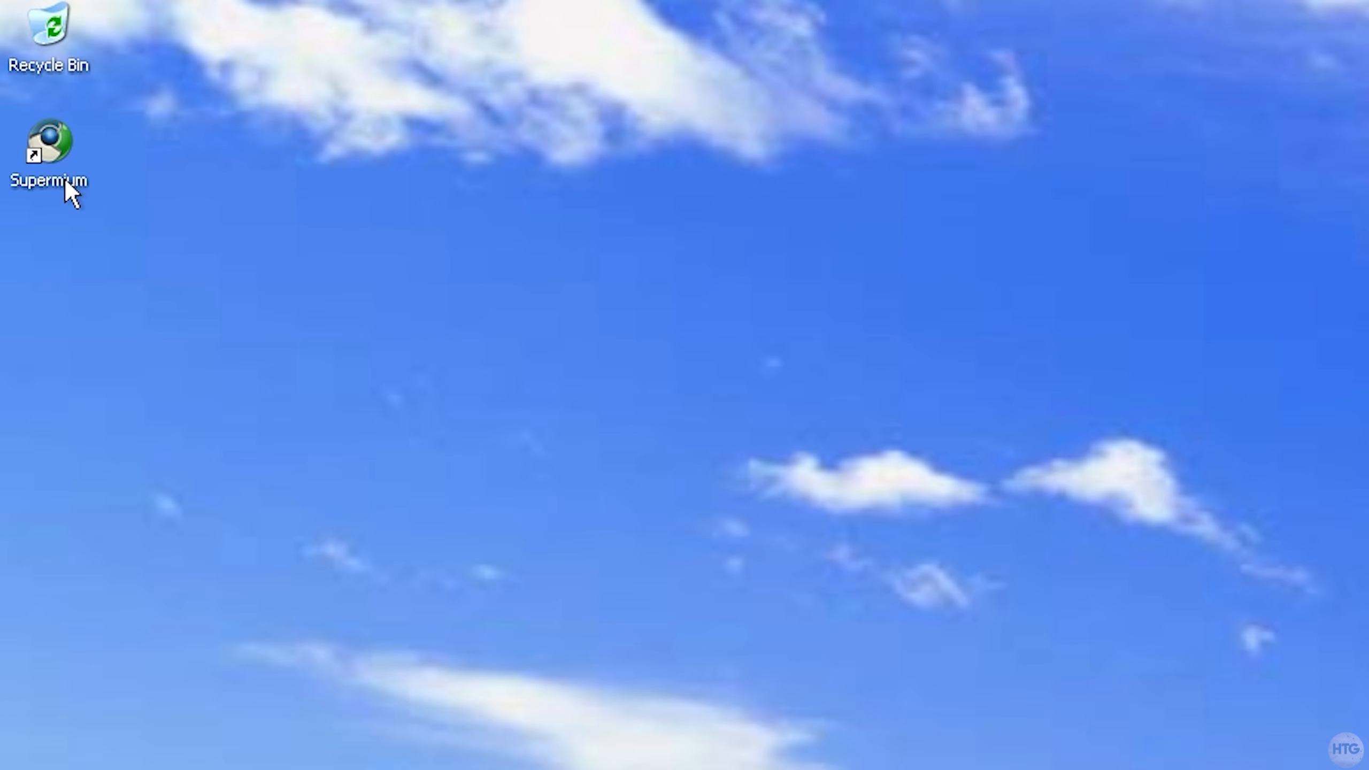
Launch Supermium from its desktop shortcut, decline signing in, and postpone the browser customisation offer.
{"action": "double_click", "coordinate": [64, 179]}
{"action": "double_click", "coordinate": [65, 179]}
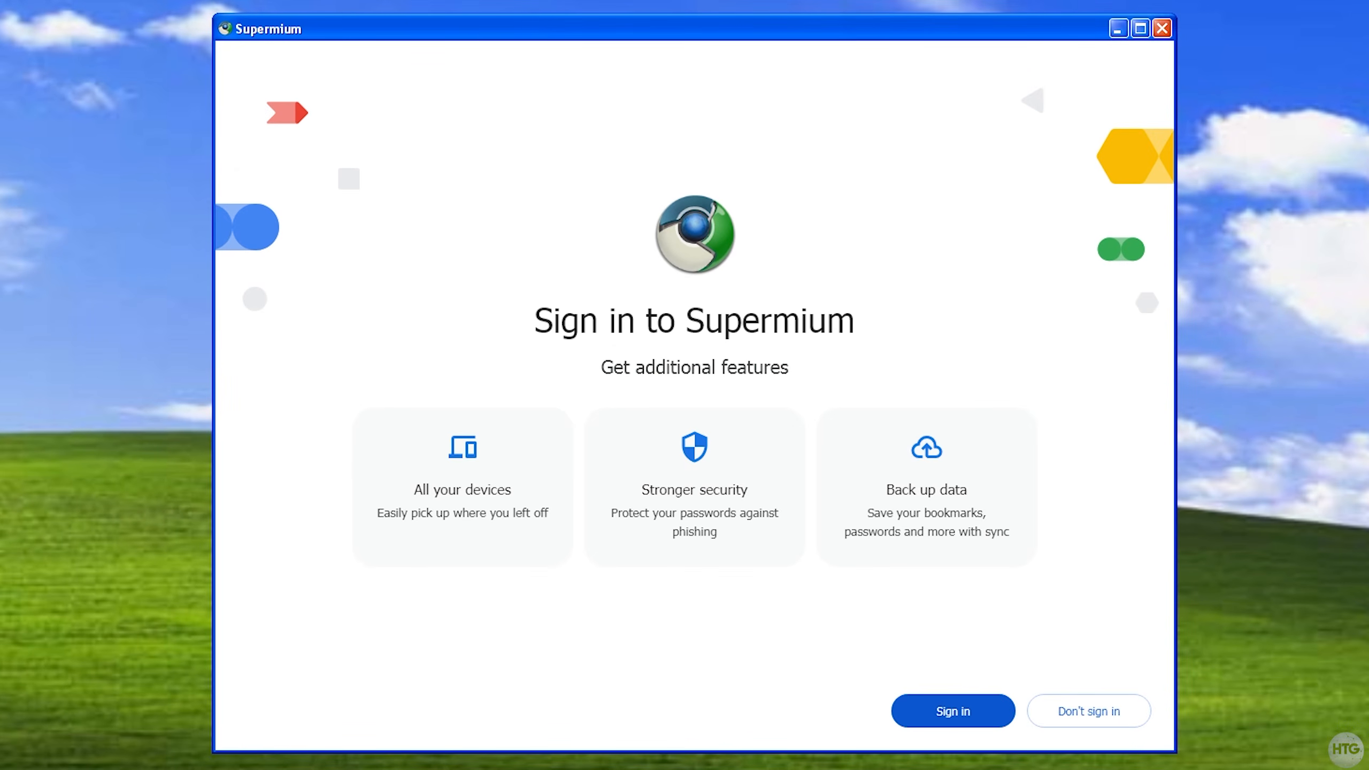
{"action": "left_click", "coordinate": [1106, 718]}
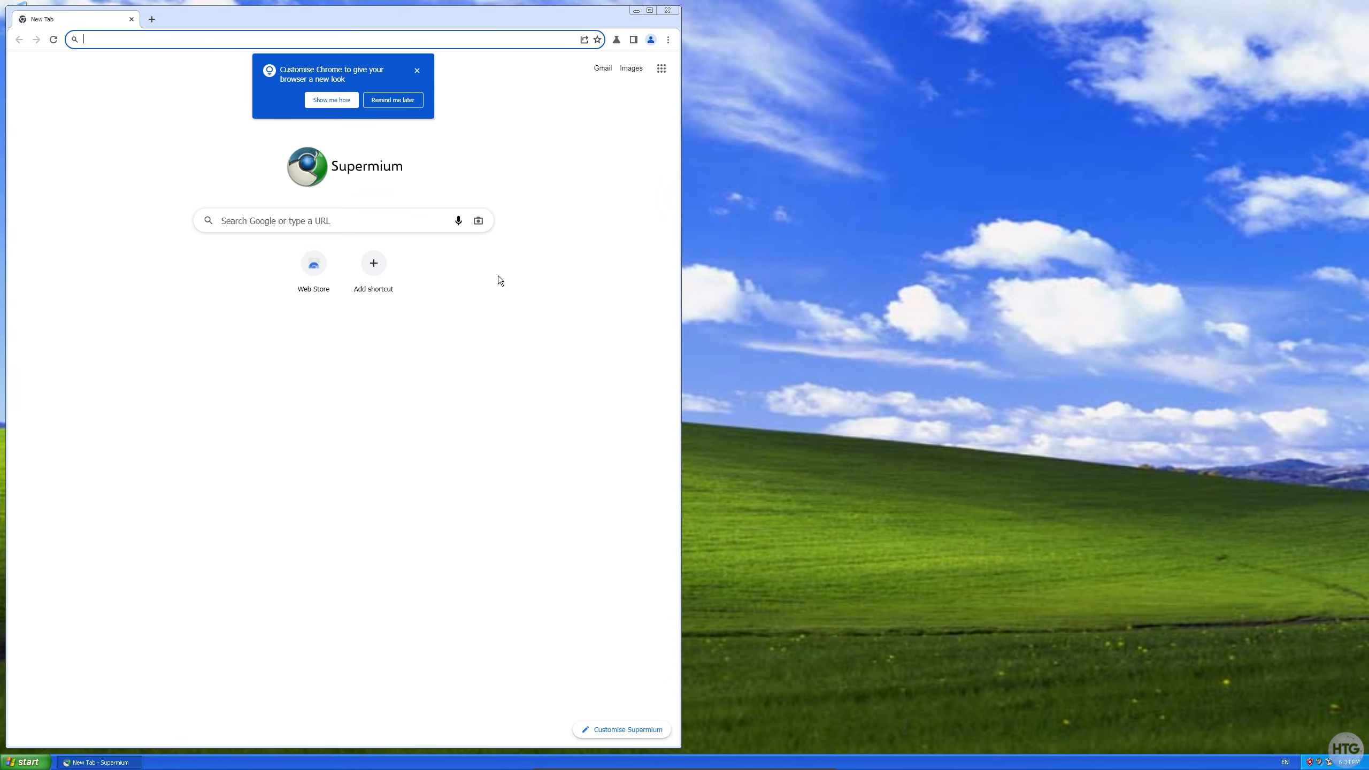
{"action": "left_click", "coordinate": [387, 101]}
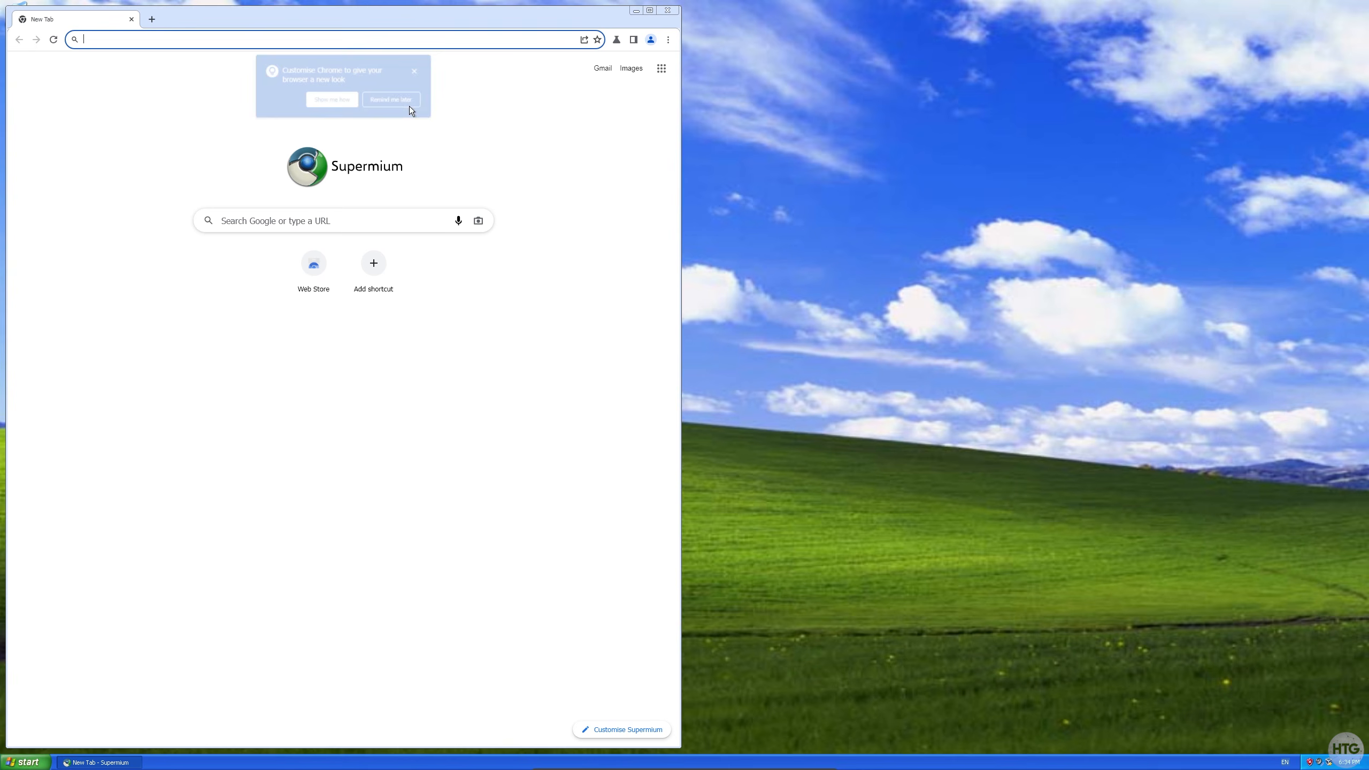
Maximize the Supermium window and open reddit.com.
{"action": "left_click", "coordinate": [652, 11]}
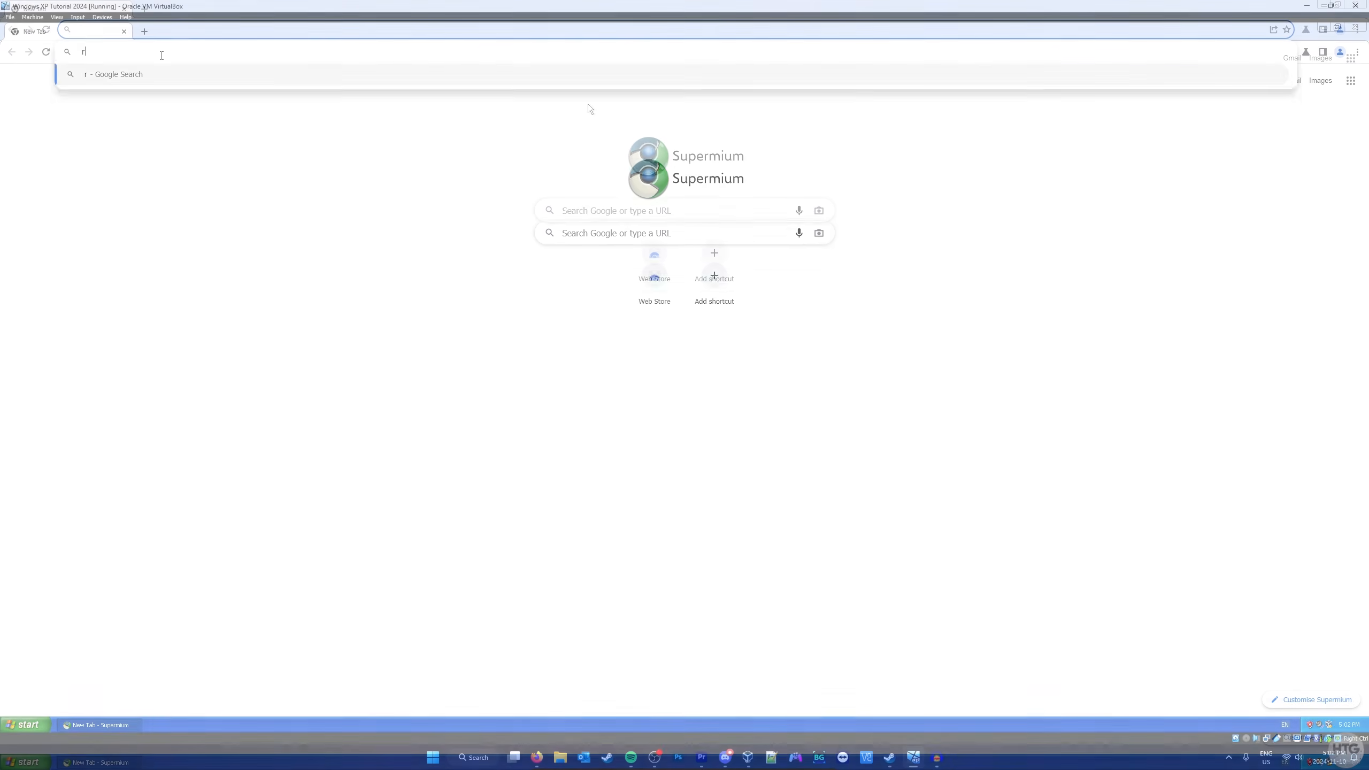
{"action": "type", "text": "reddit.com"}
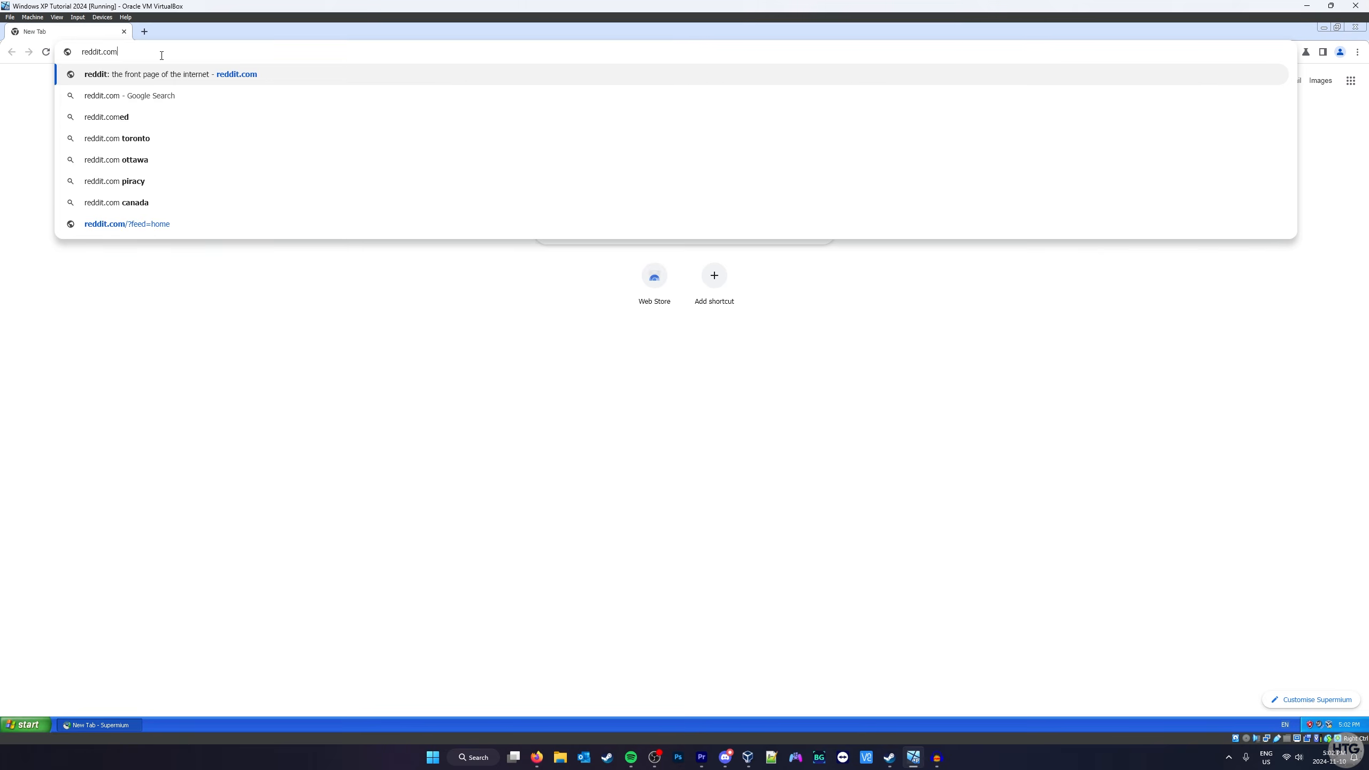
{"action": "key", "text": "Return"}
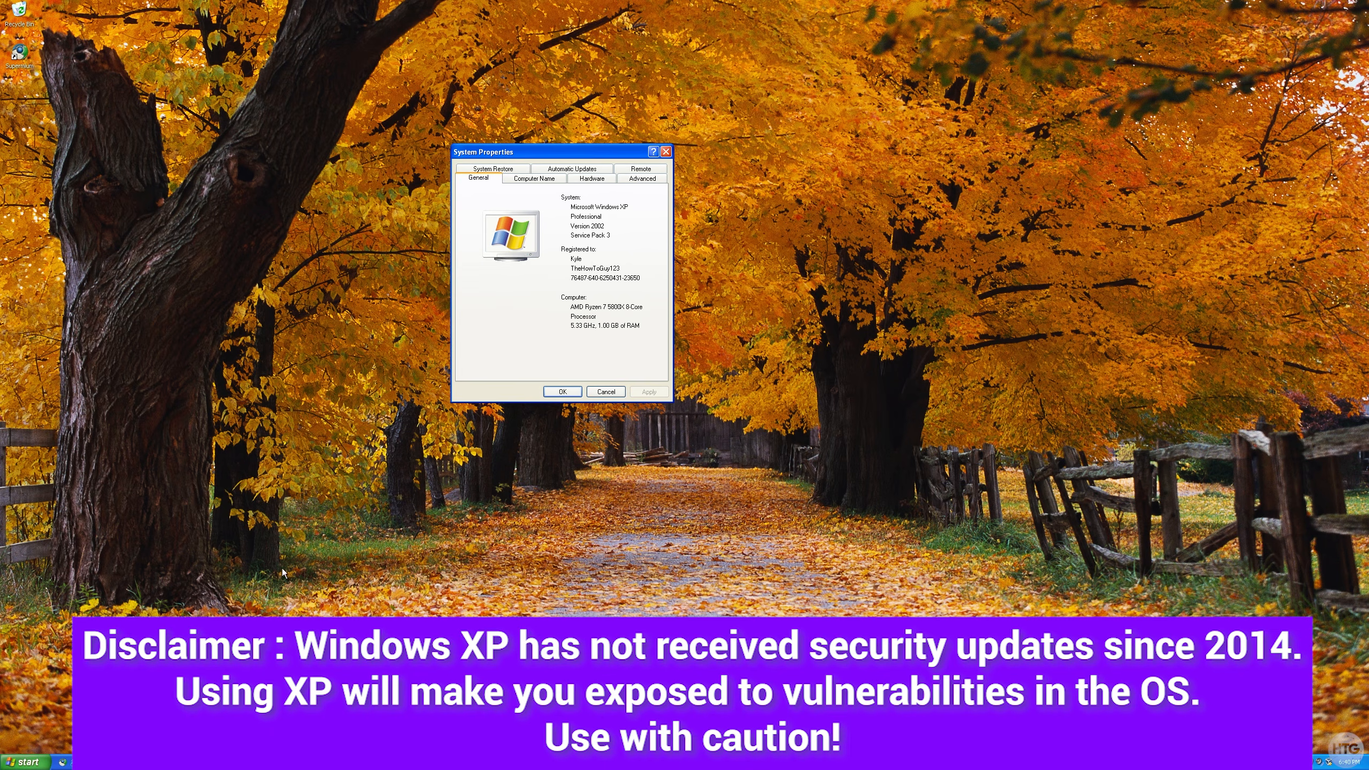
Shut down the Windows XP guest by turning off the computer.
{"action": "left_click", "coordinate": [24, 762]}
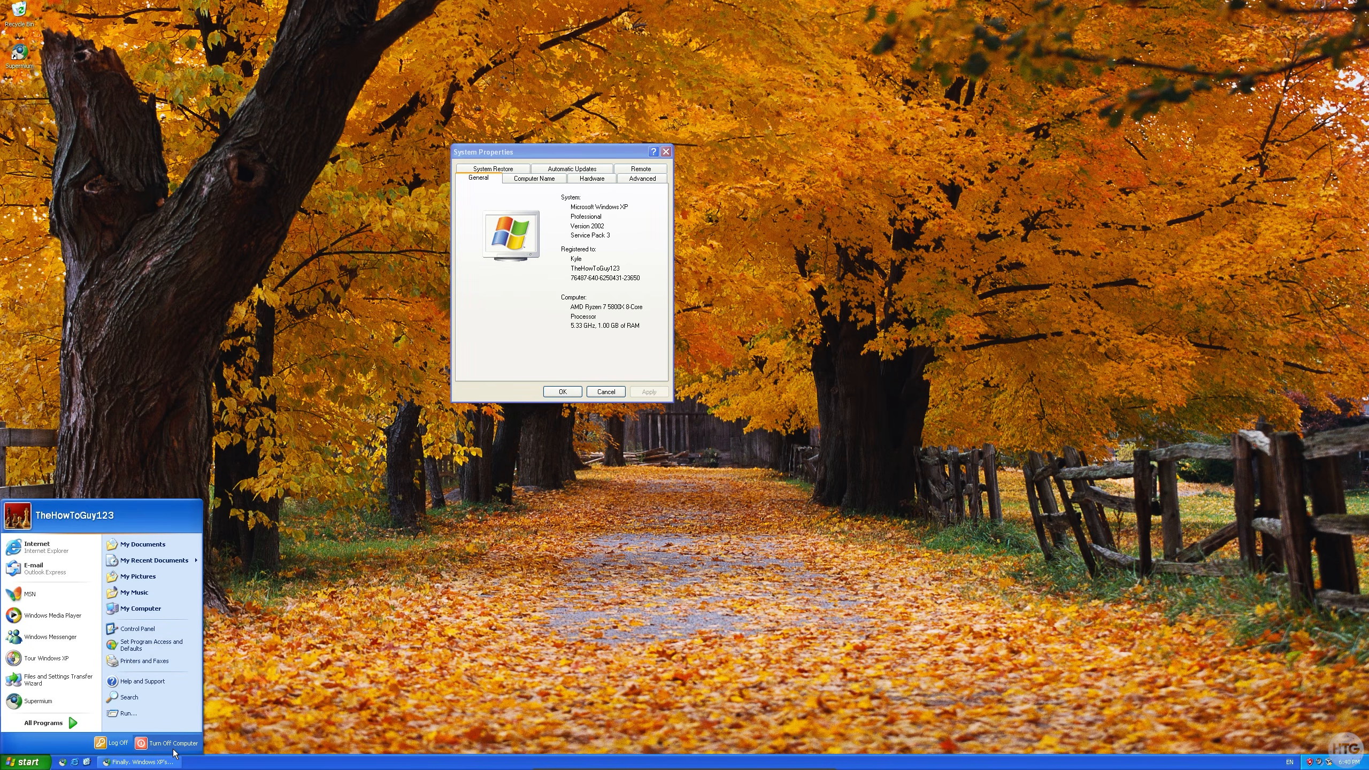
{"action": "left_click", "coordinate": [151, 749]}
{"action": "left_click", "coordinate": [690, 277]}
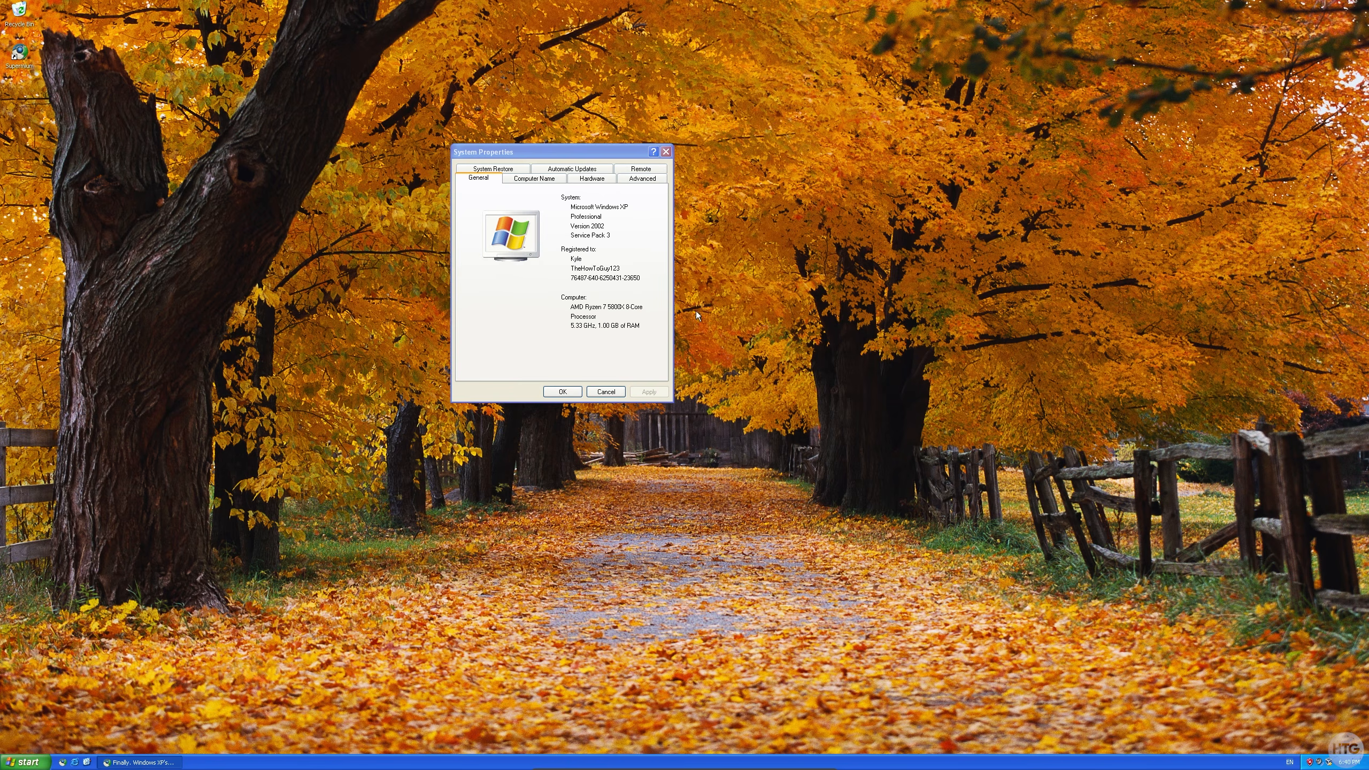